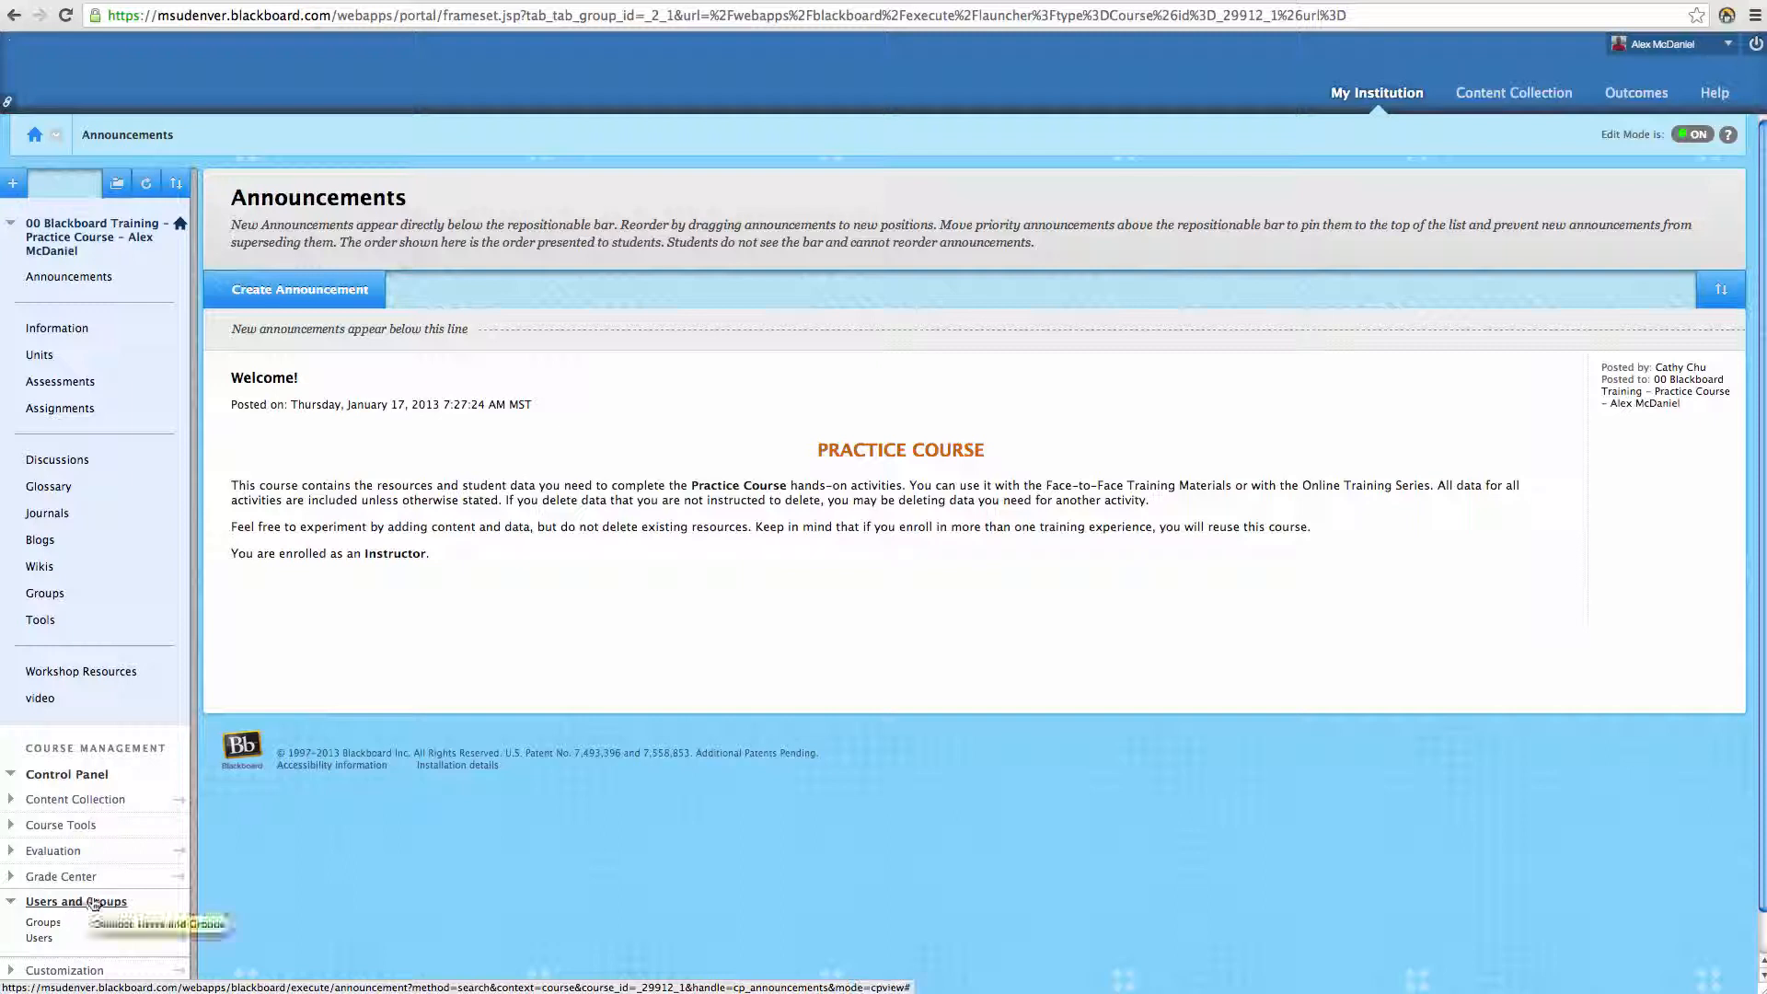
Open the course's Groups management page from Users and Groups.
click(92, 907)
click(92, 907)
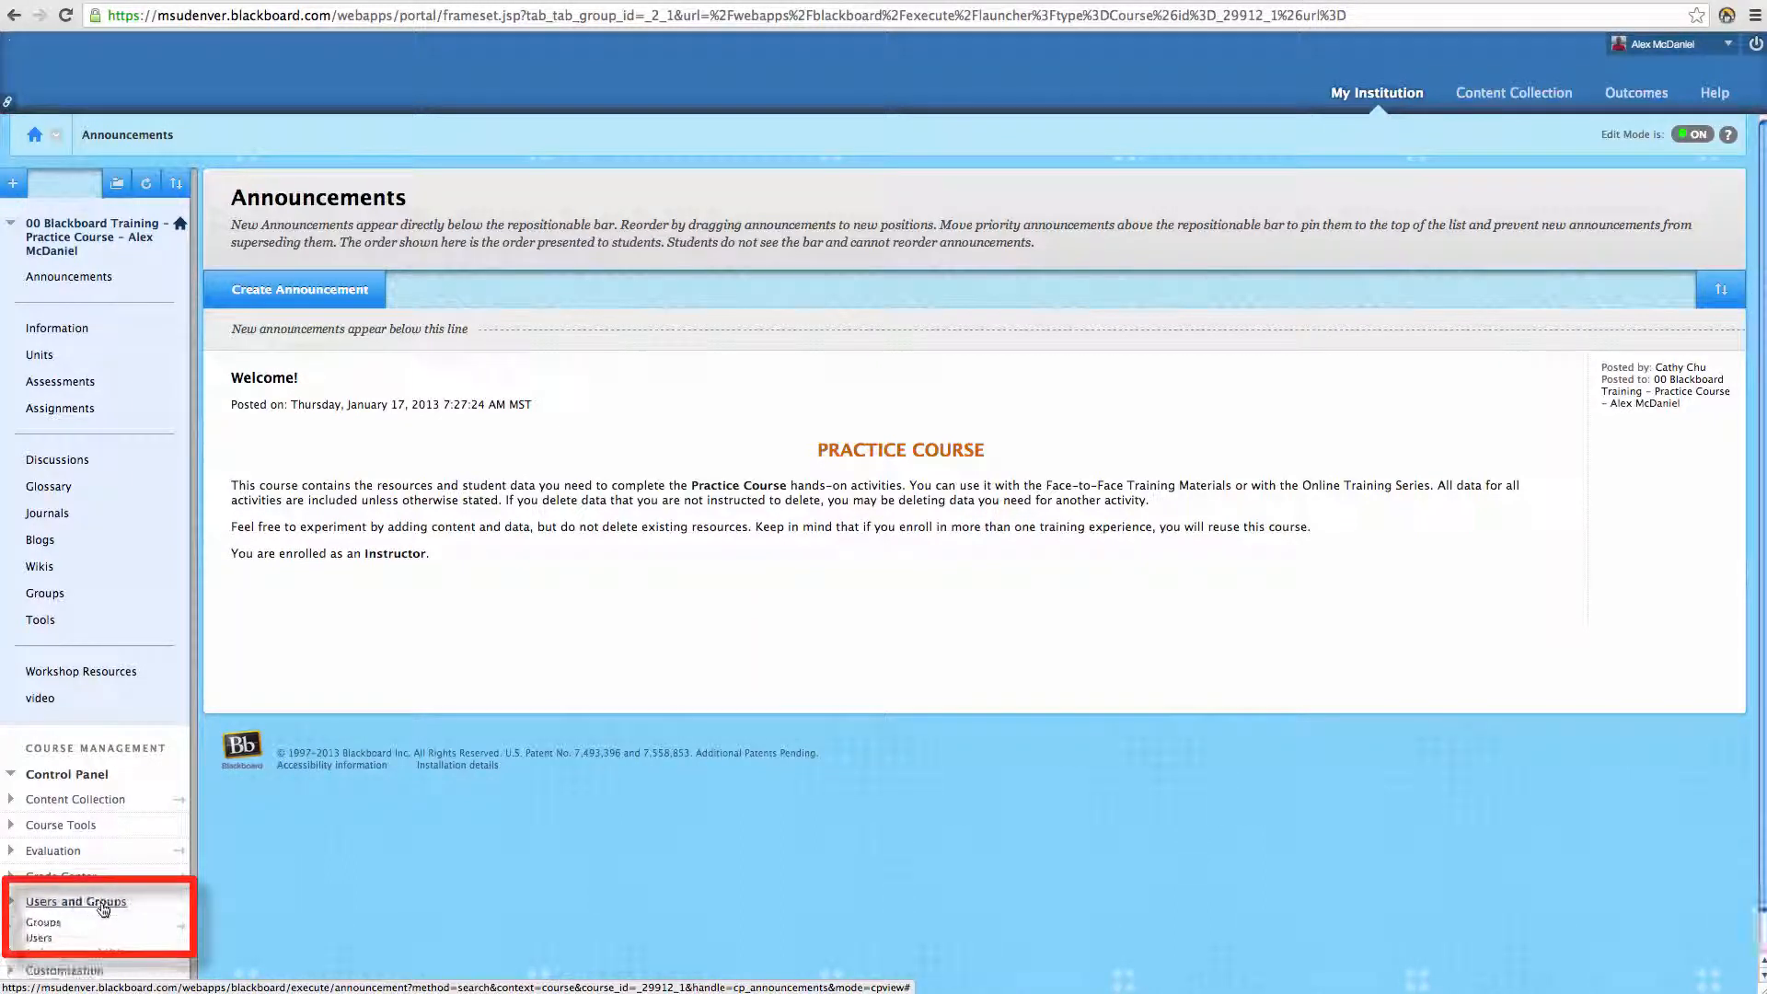
click(44, 925)
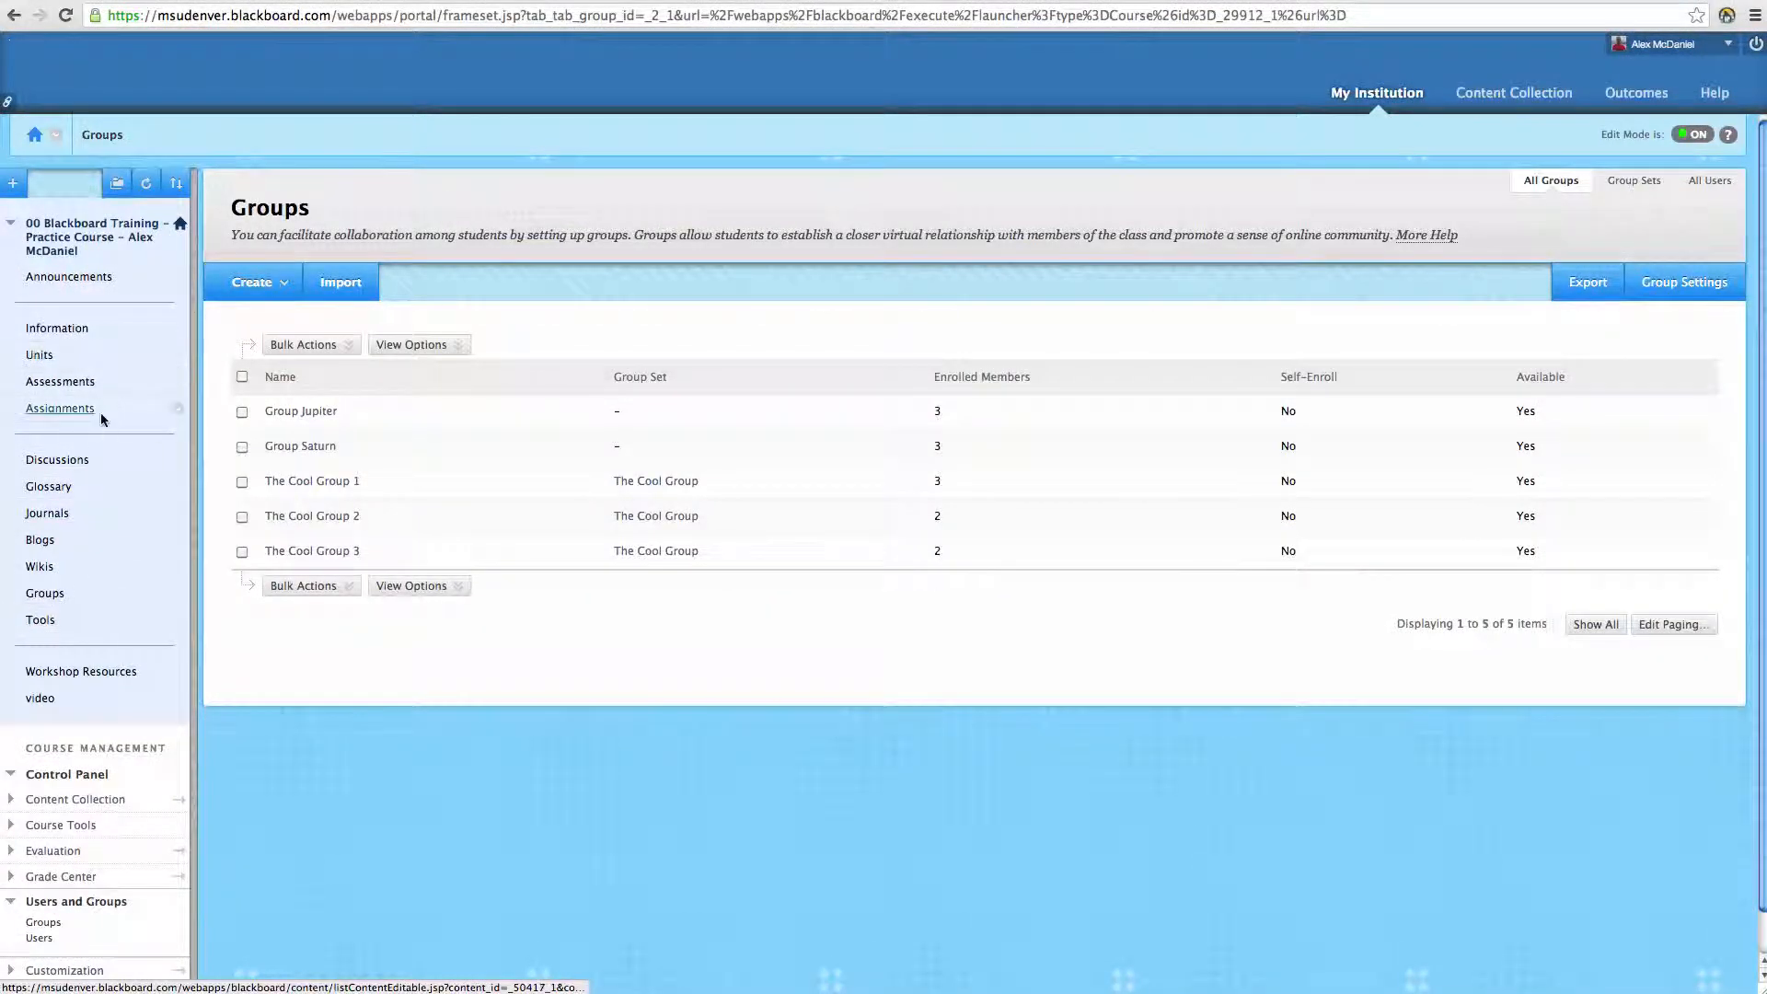
click(60, 598)
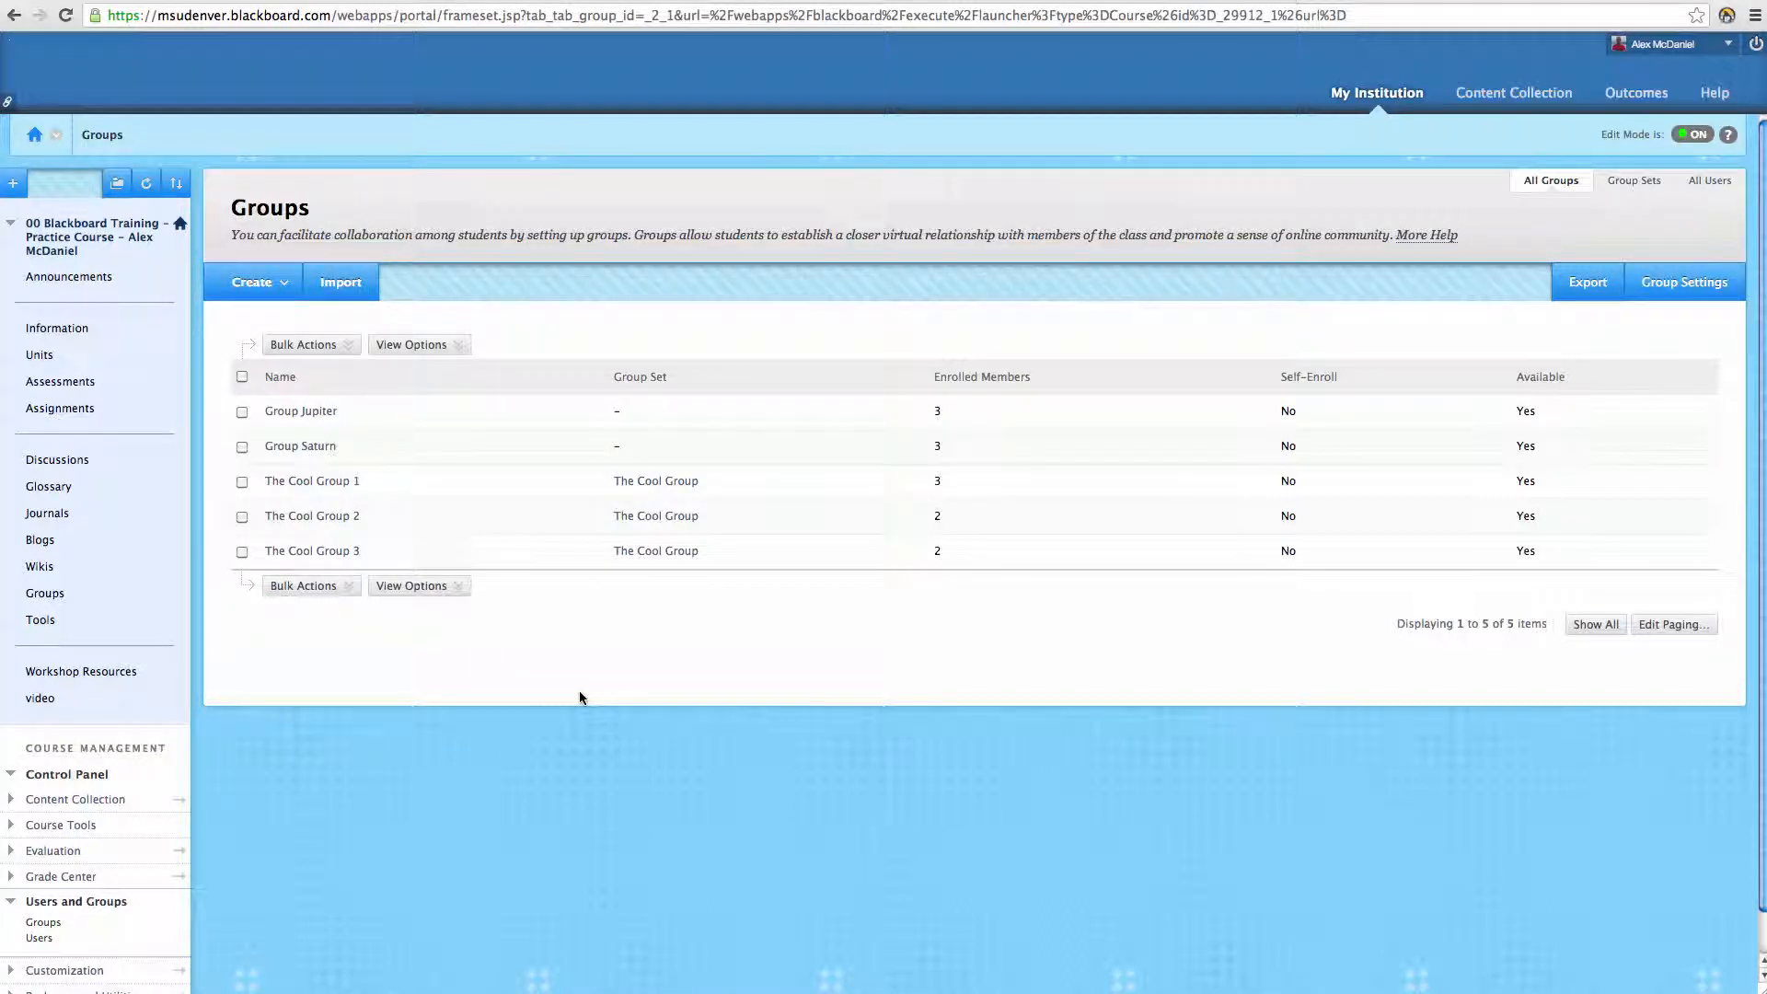
Submit the group settings with students permitted to create single self-enrolled groups and edit student-created groups.
click(1698, 292)
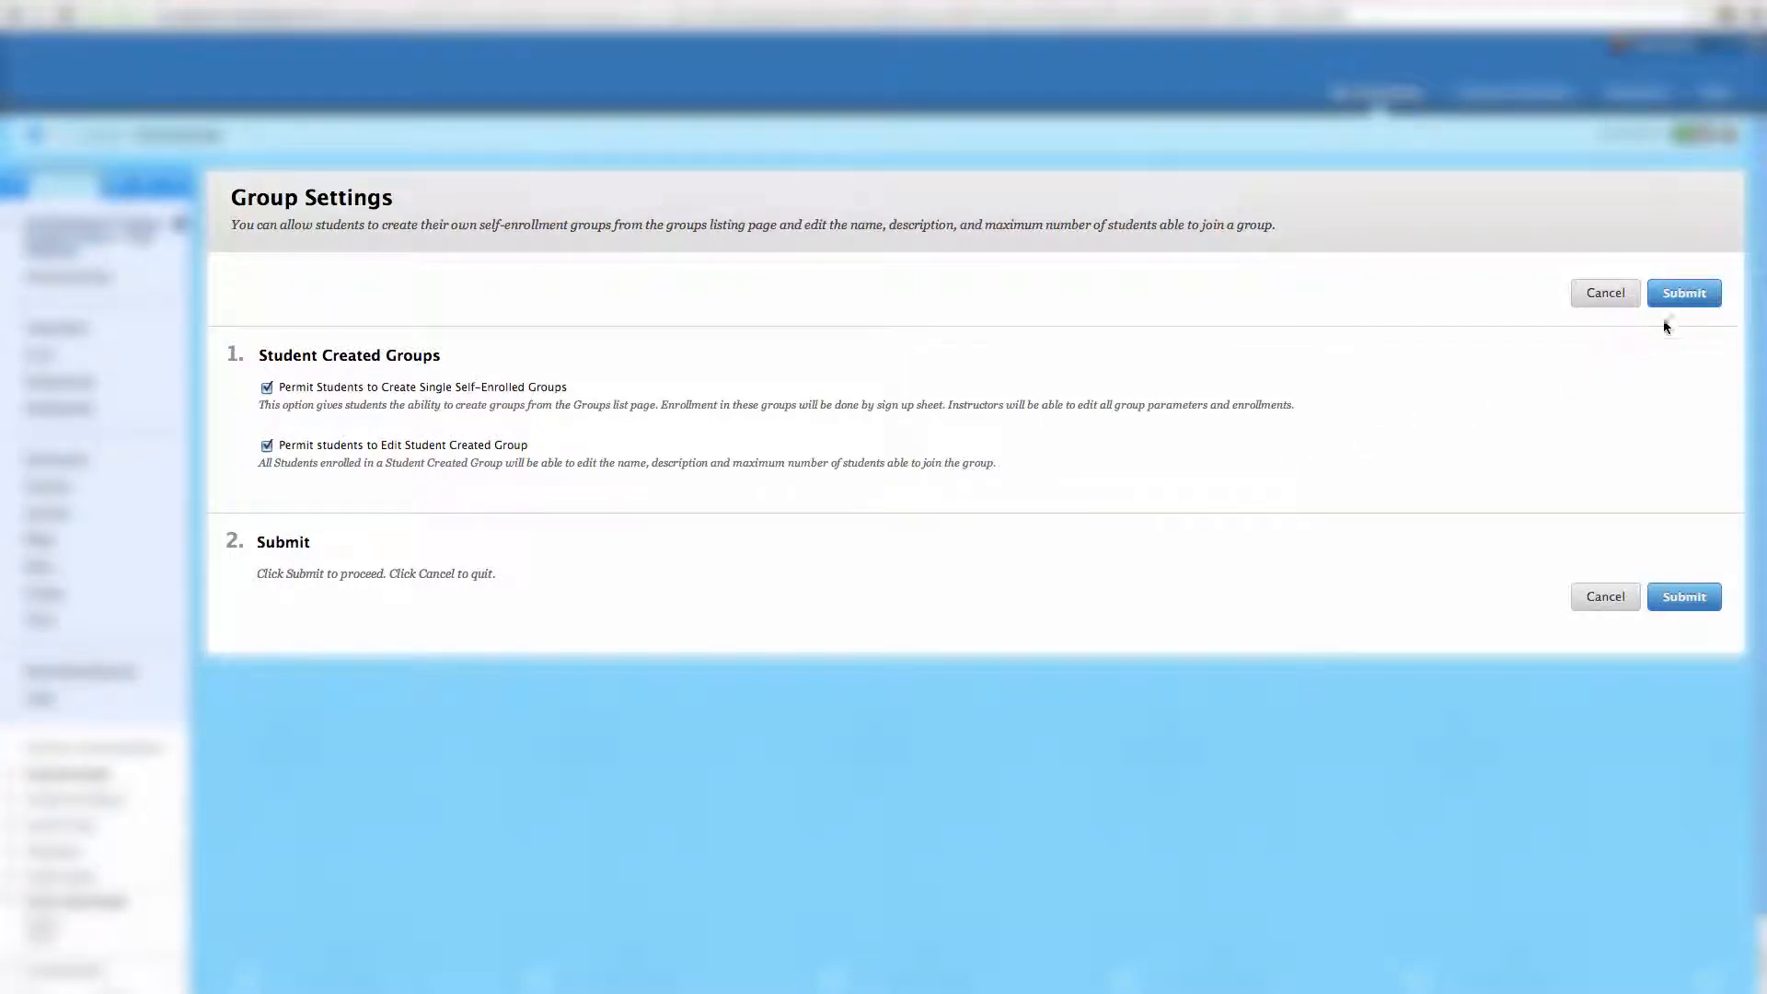
click(1677, 299)
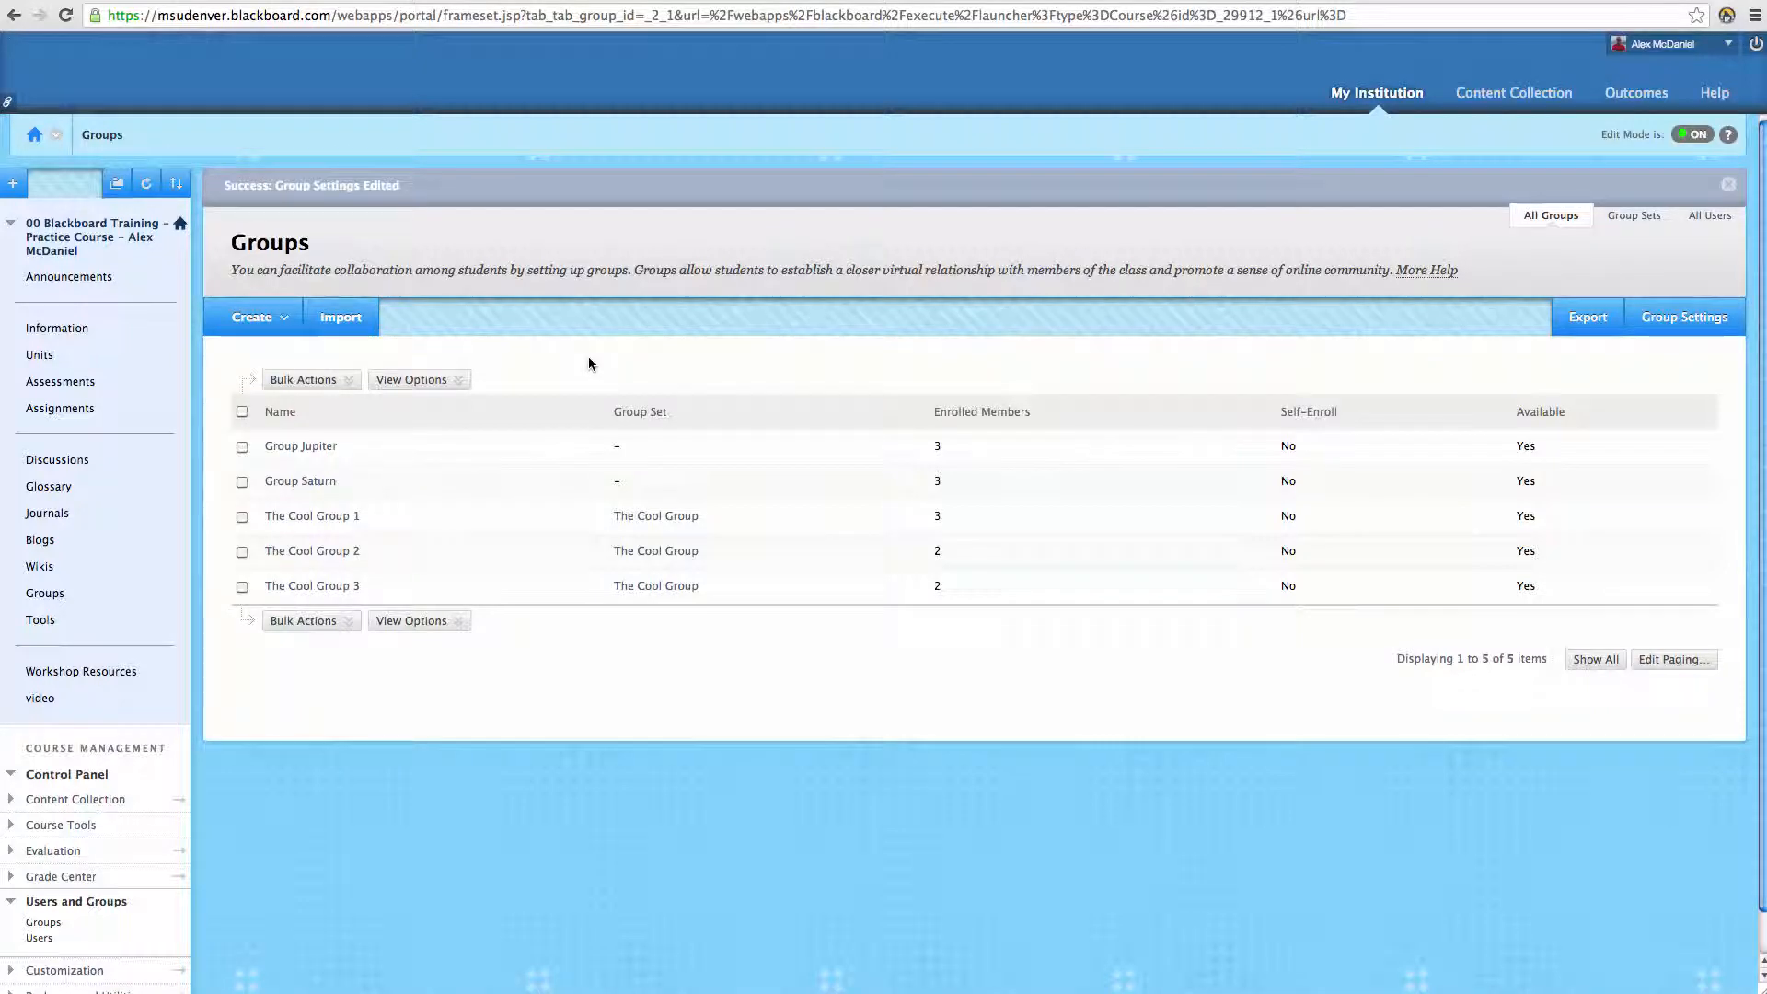
click(274, 328)
click(278, 329)
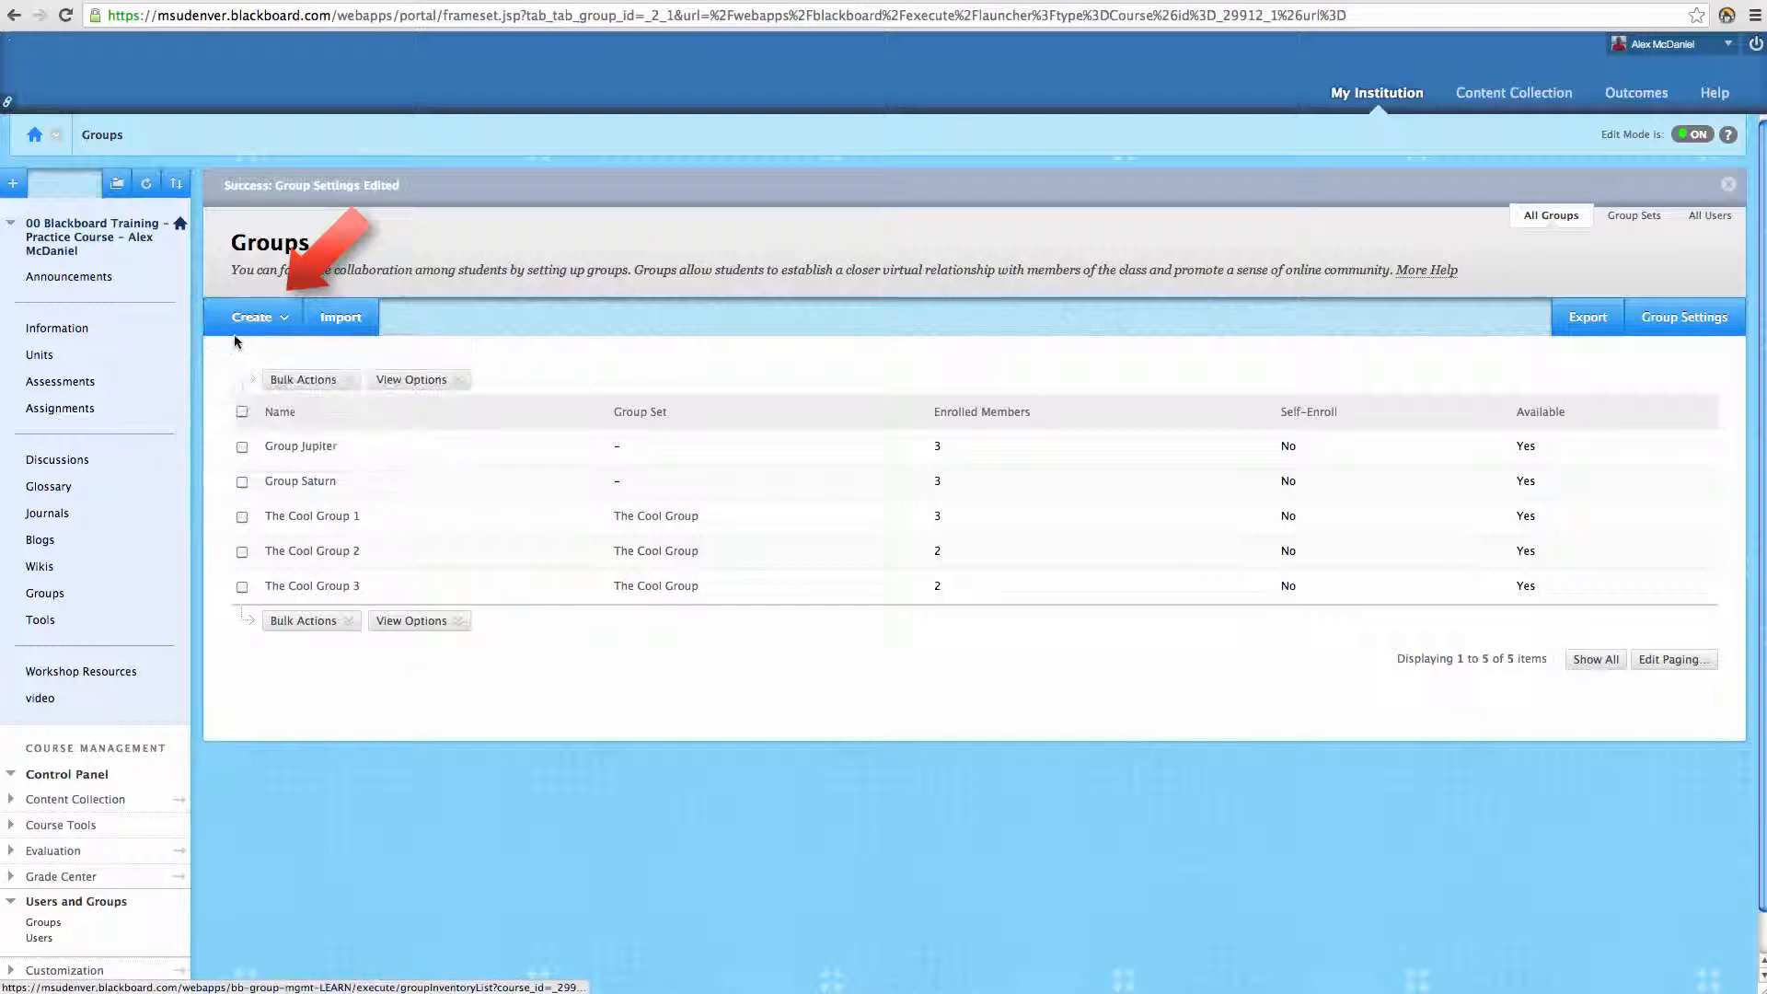
click(285, 330)
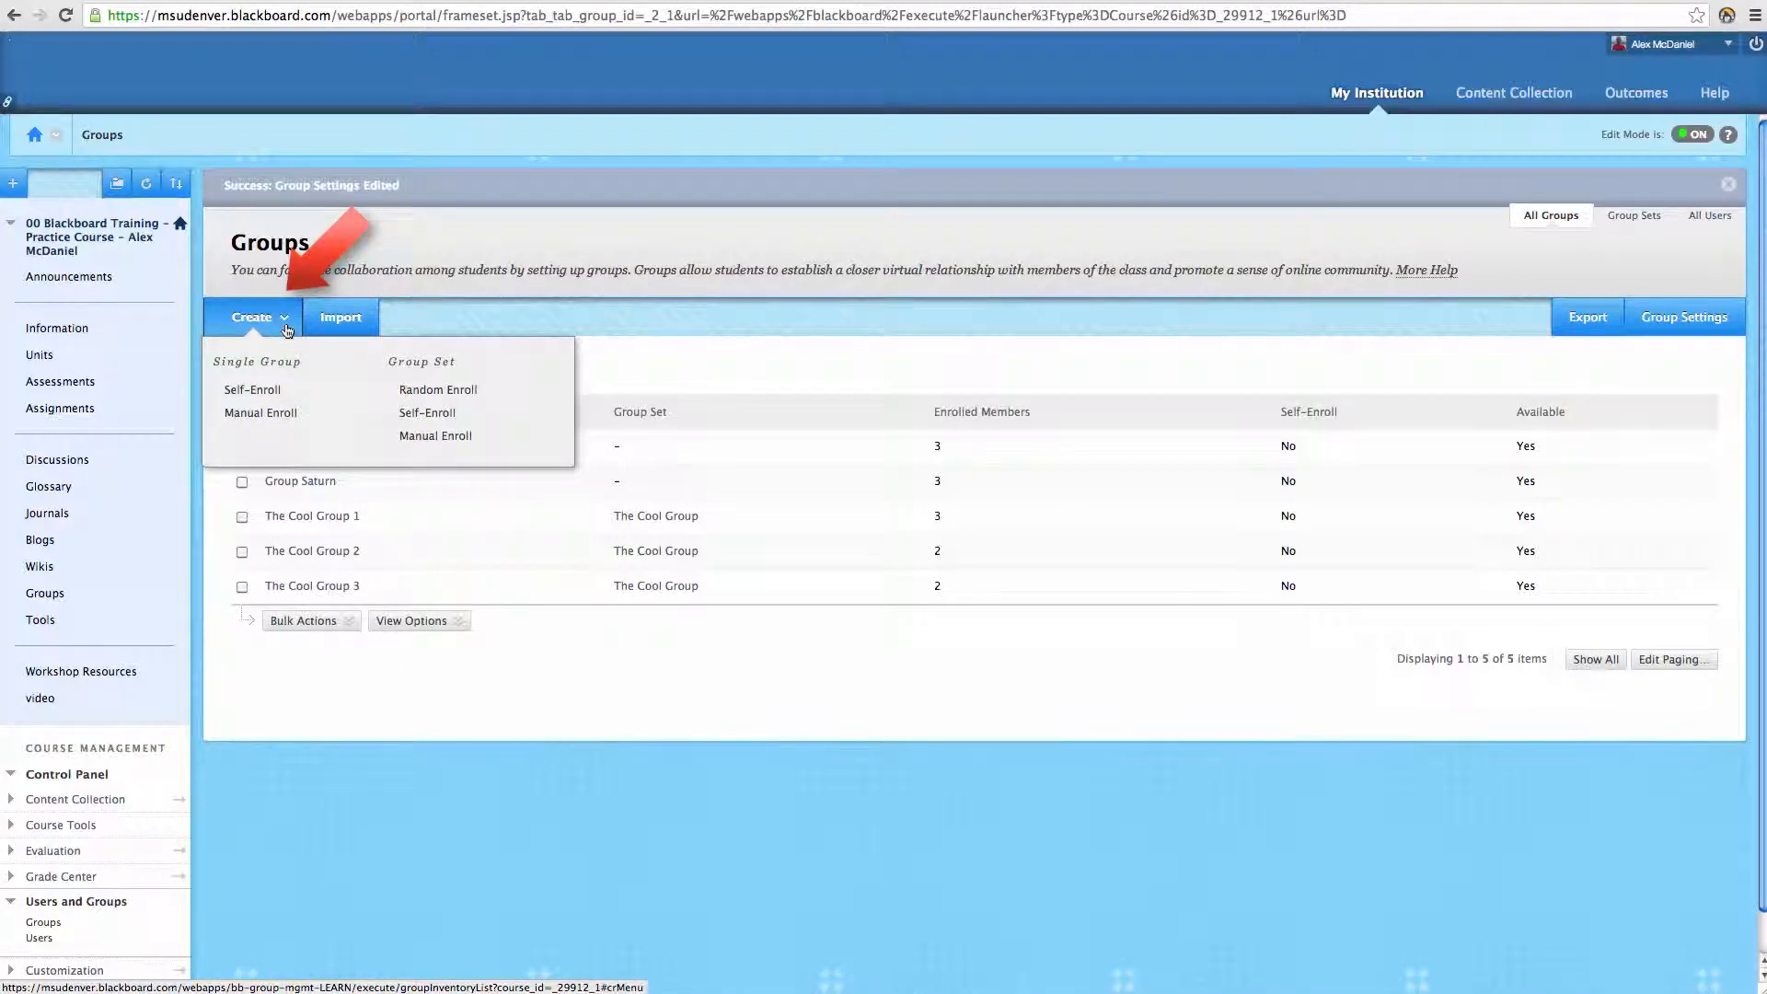
click(313, 421)
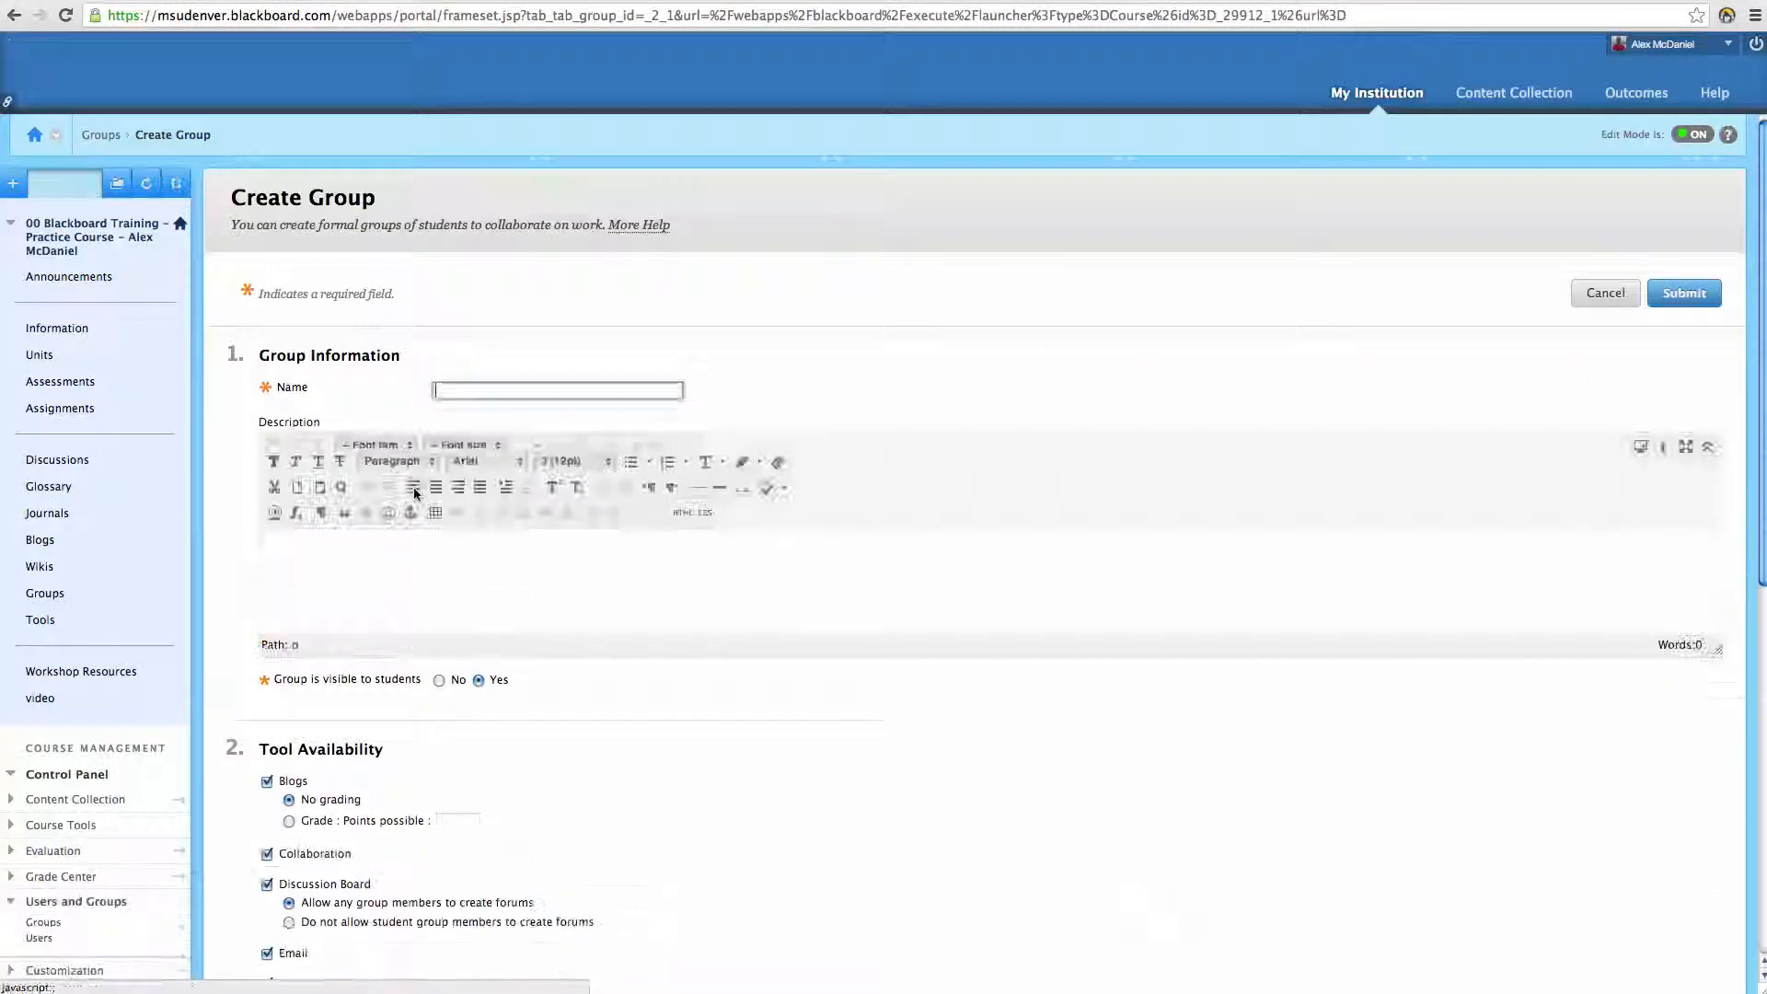
click(1605, 295)
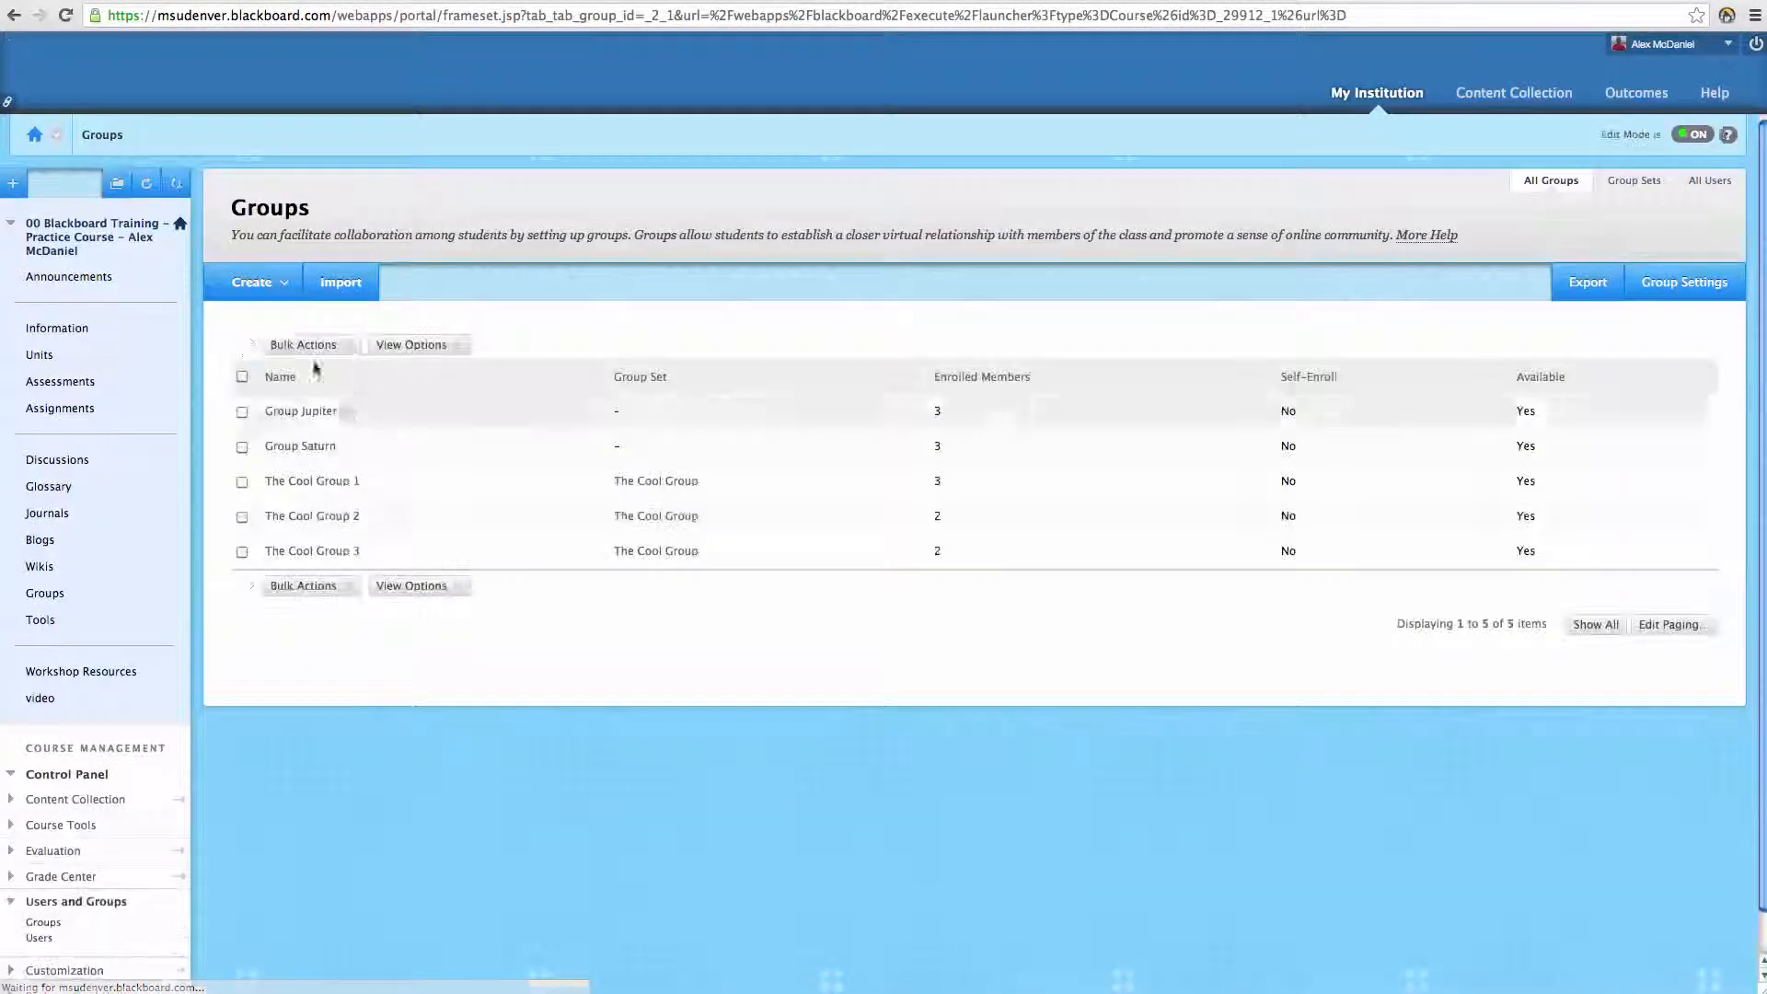
Start a single manual-enroll group named Group A with the description "The fun group...".
click(286, 285)
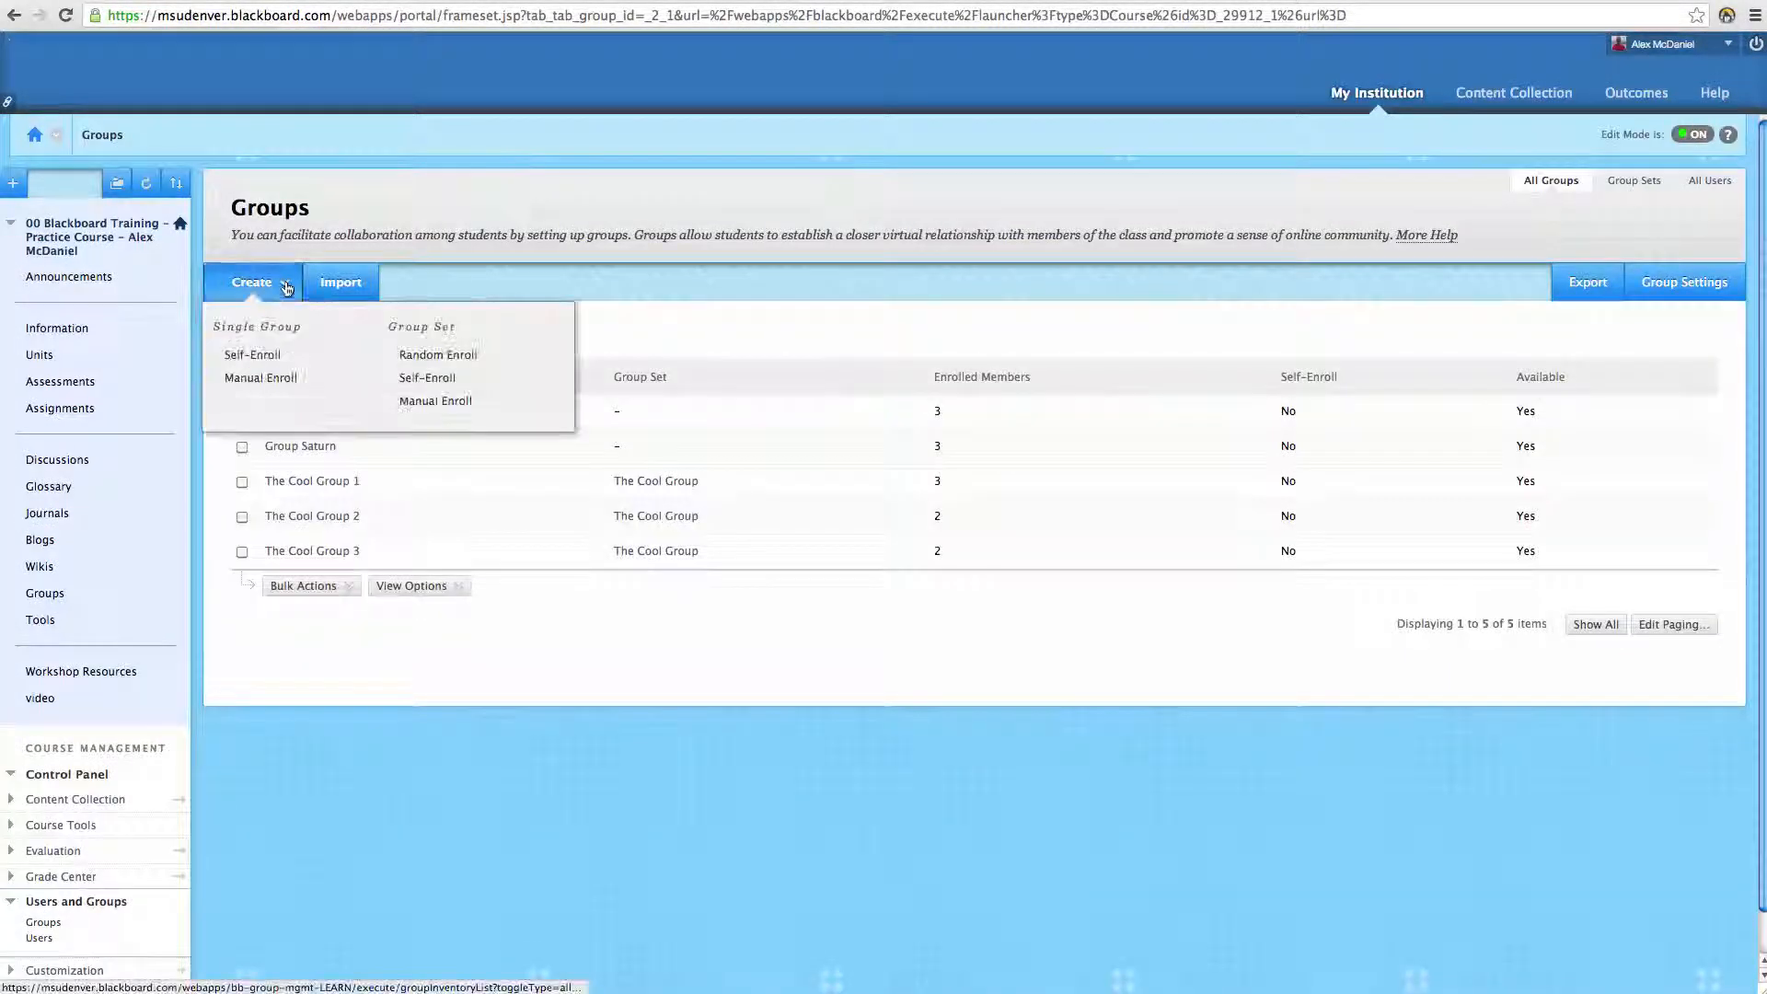
click(310, 381)
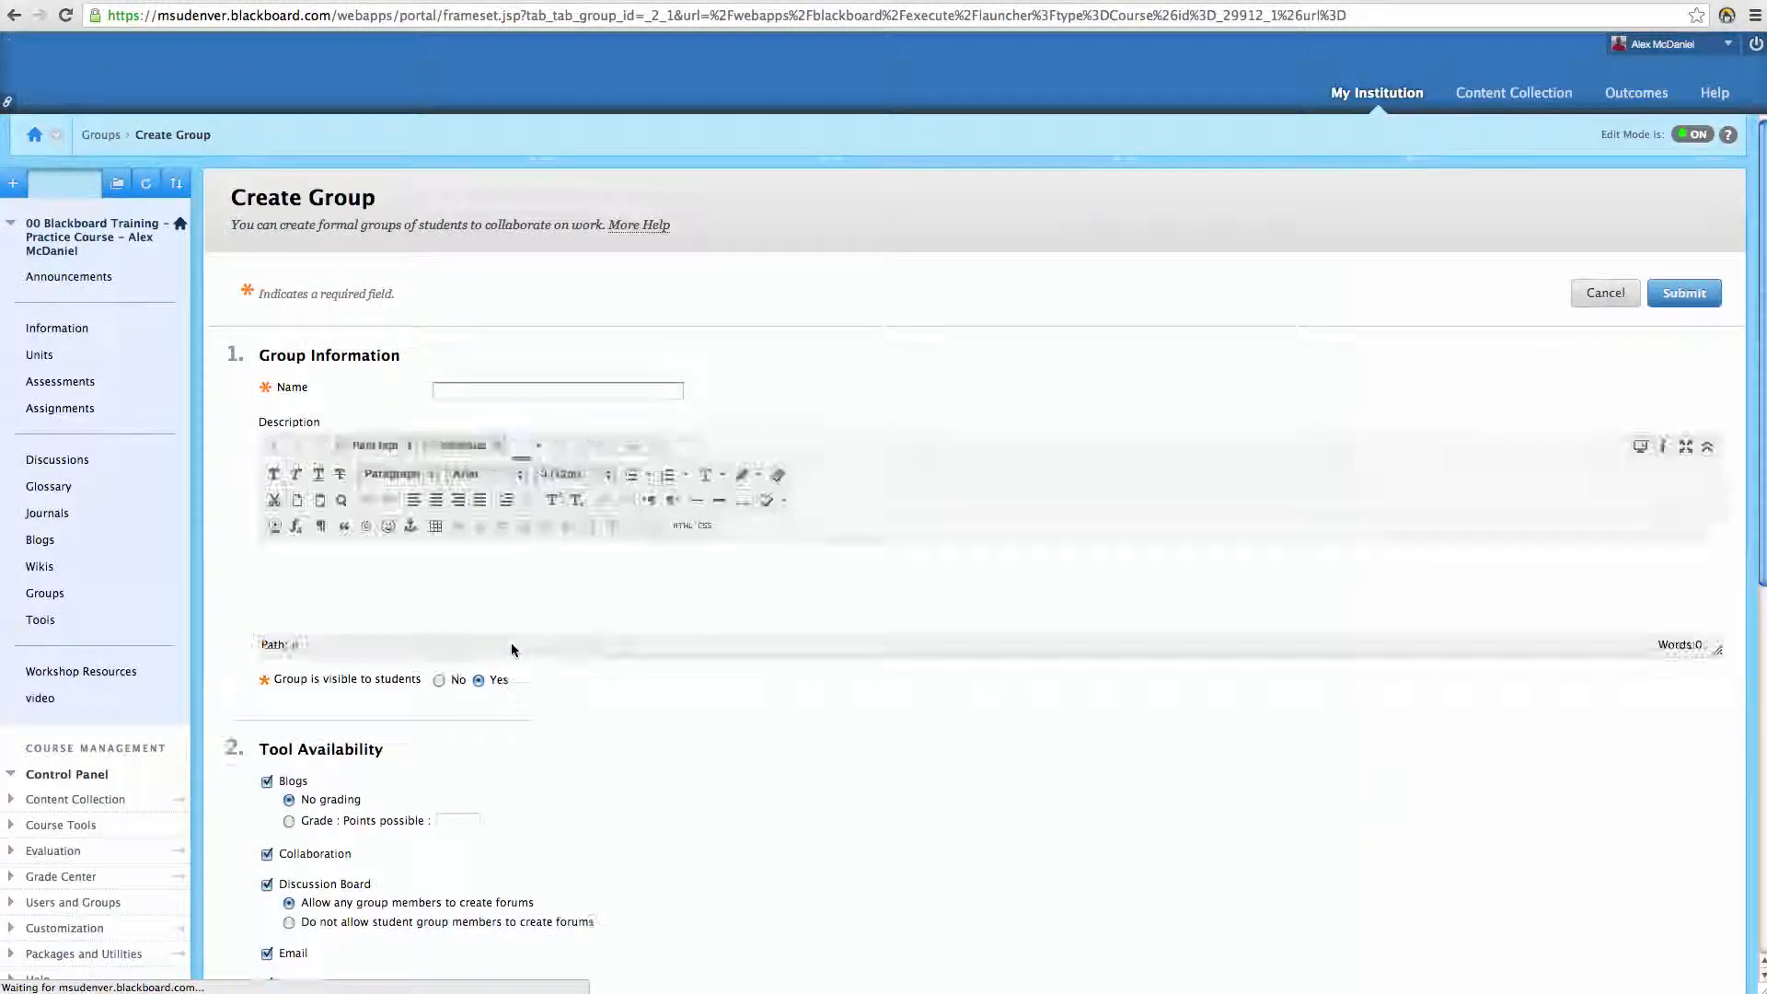
click(550, 390)
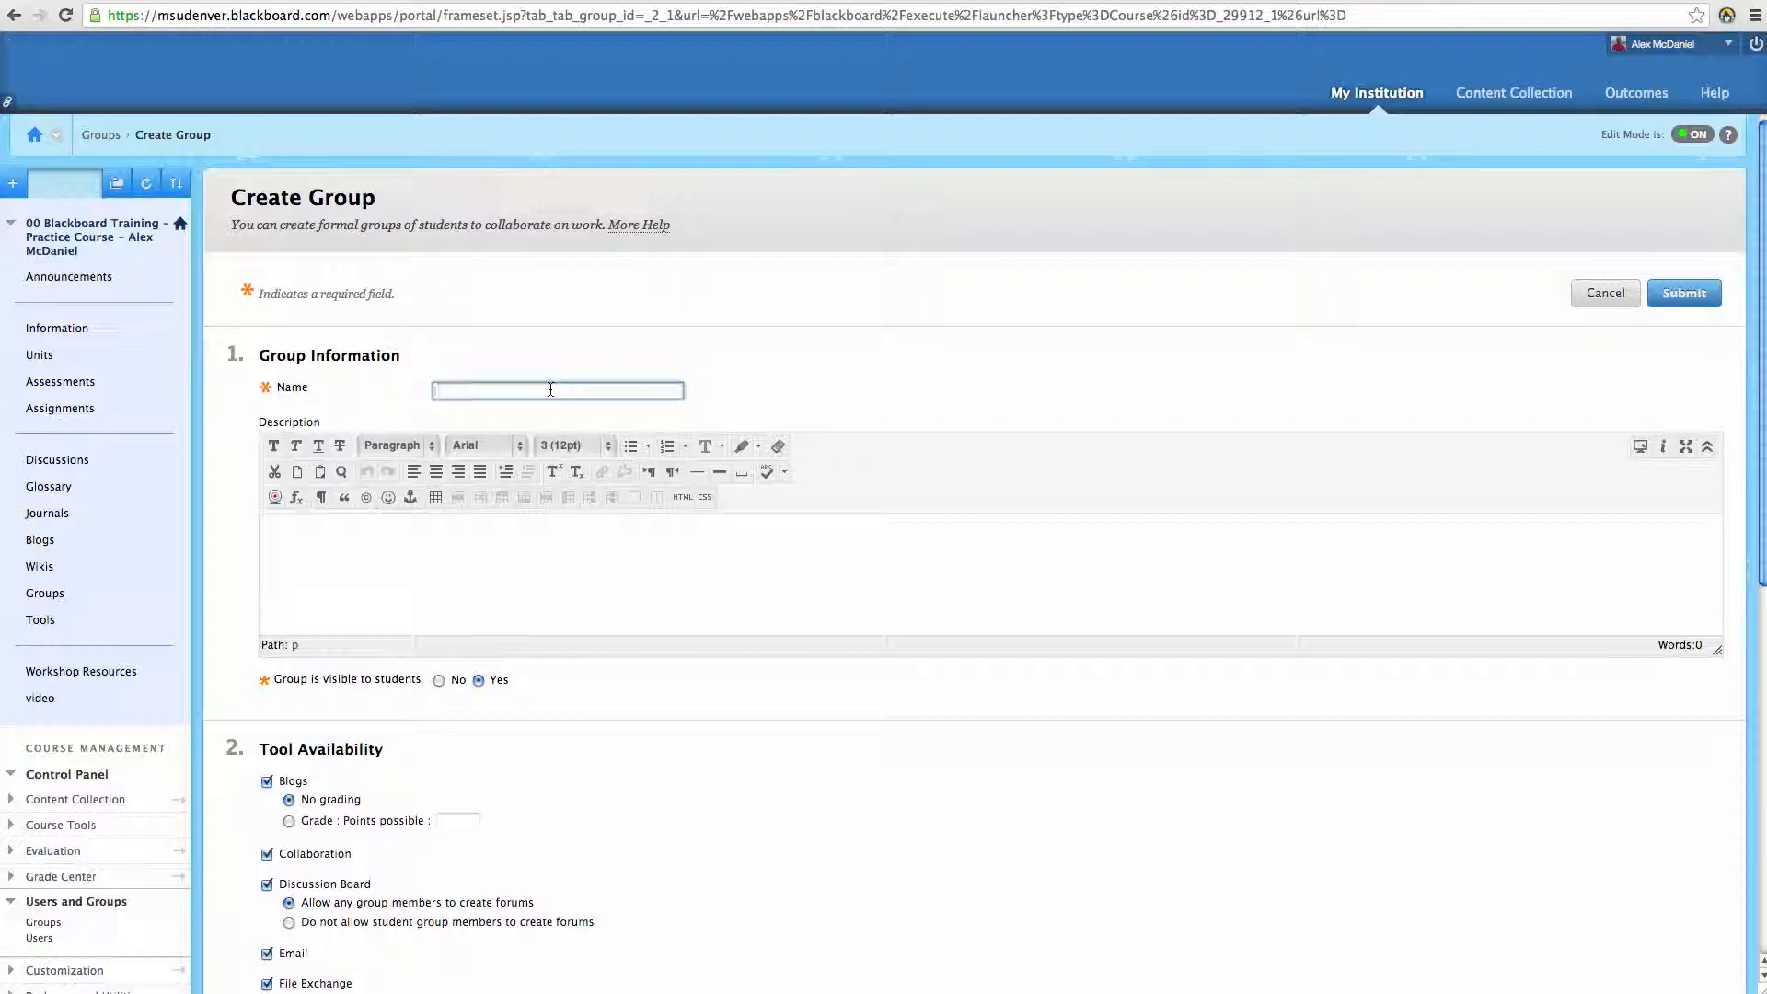
text(Group )
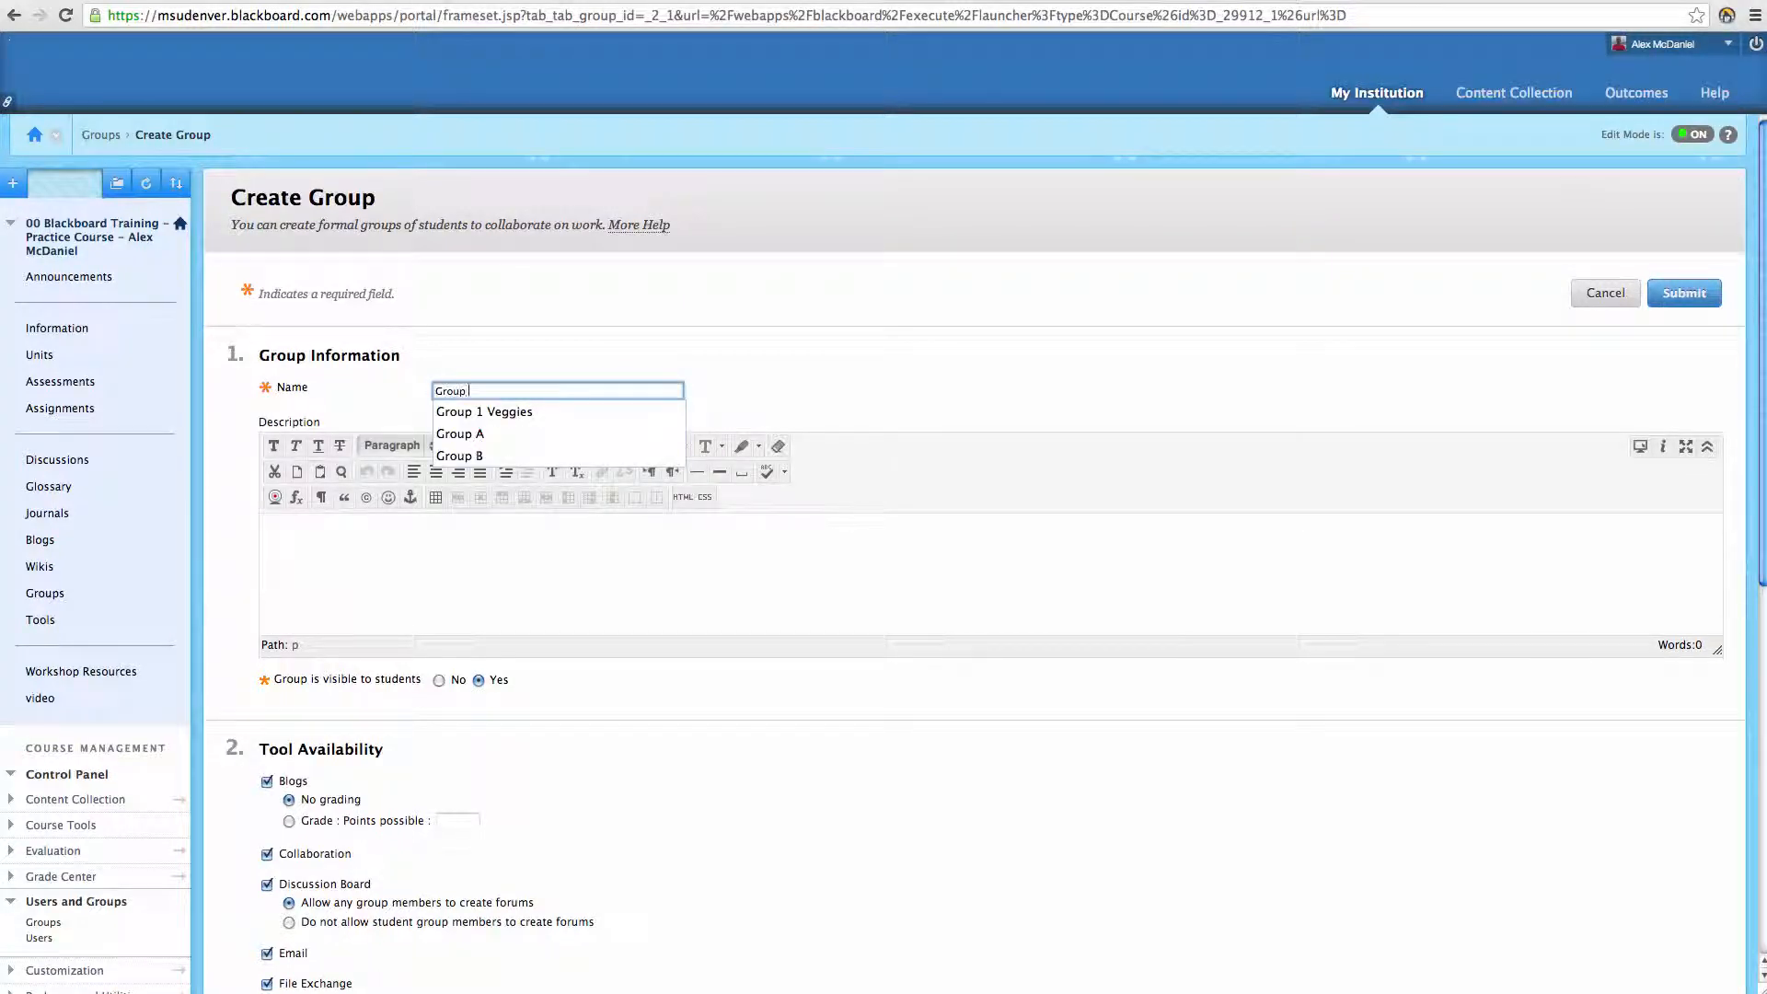
text(A)
click(567, 572)
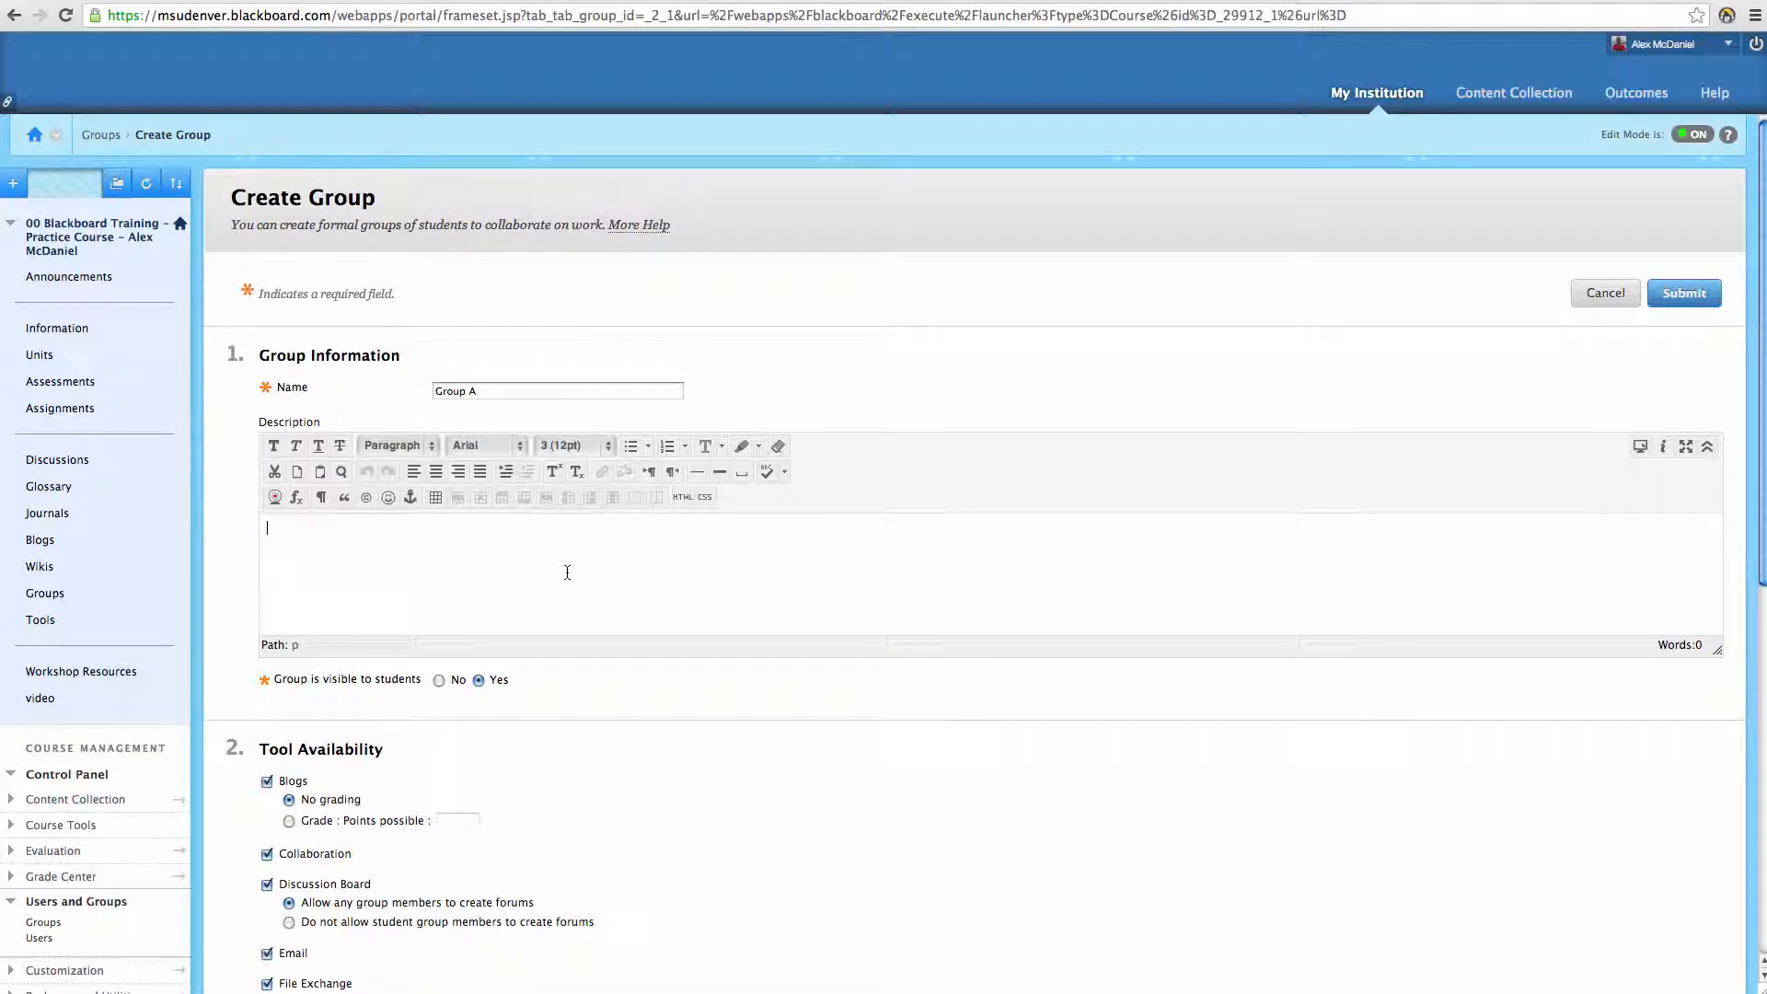
text(The fun group...)
Try grading for the group's Blogs, view the needs-grading entry intervals, and return Blogs to No grading.
scroll(457, 690, down, 1)
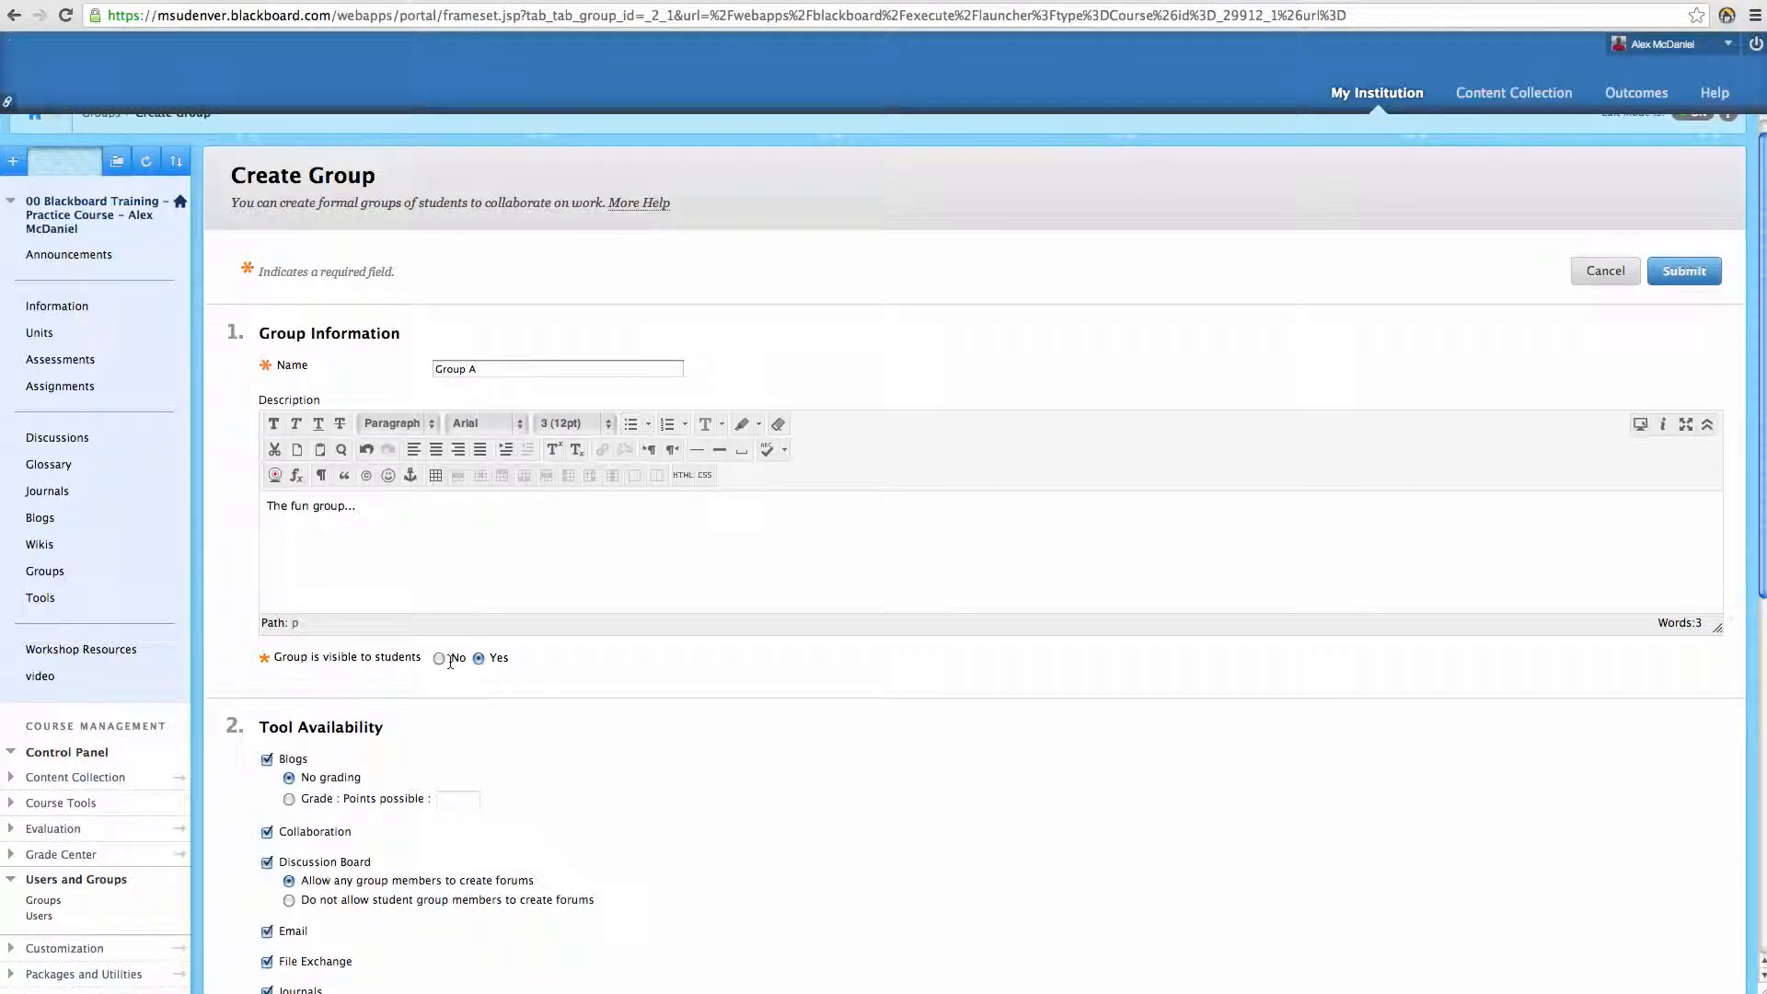
scroll(504, 676, down, 5)
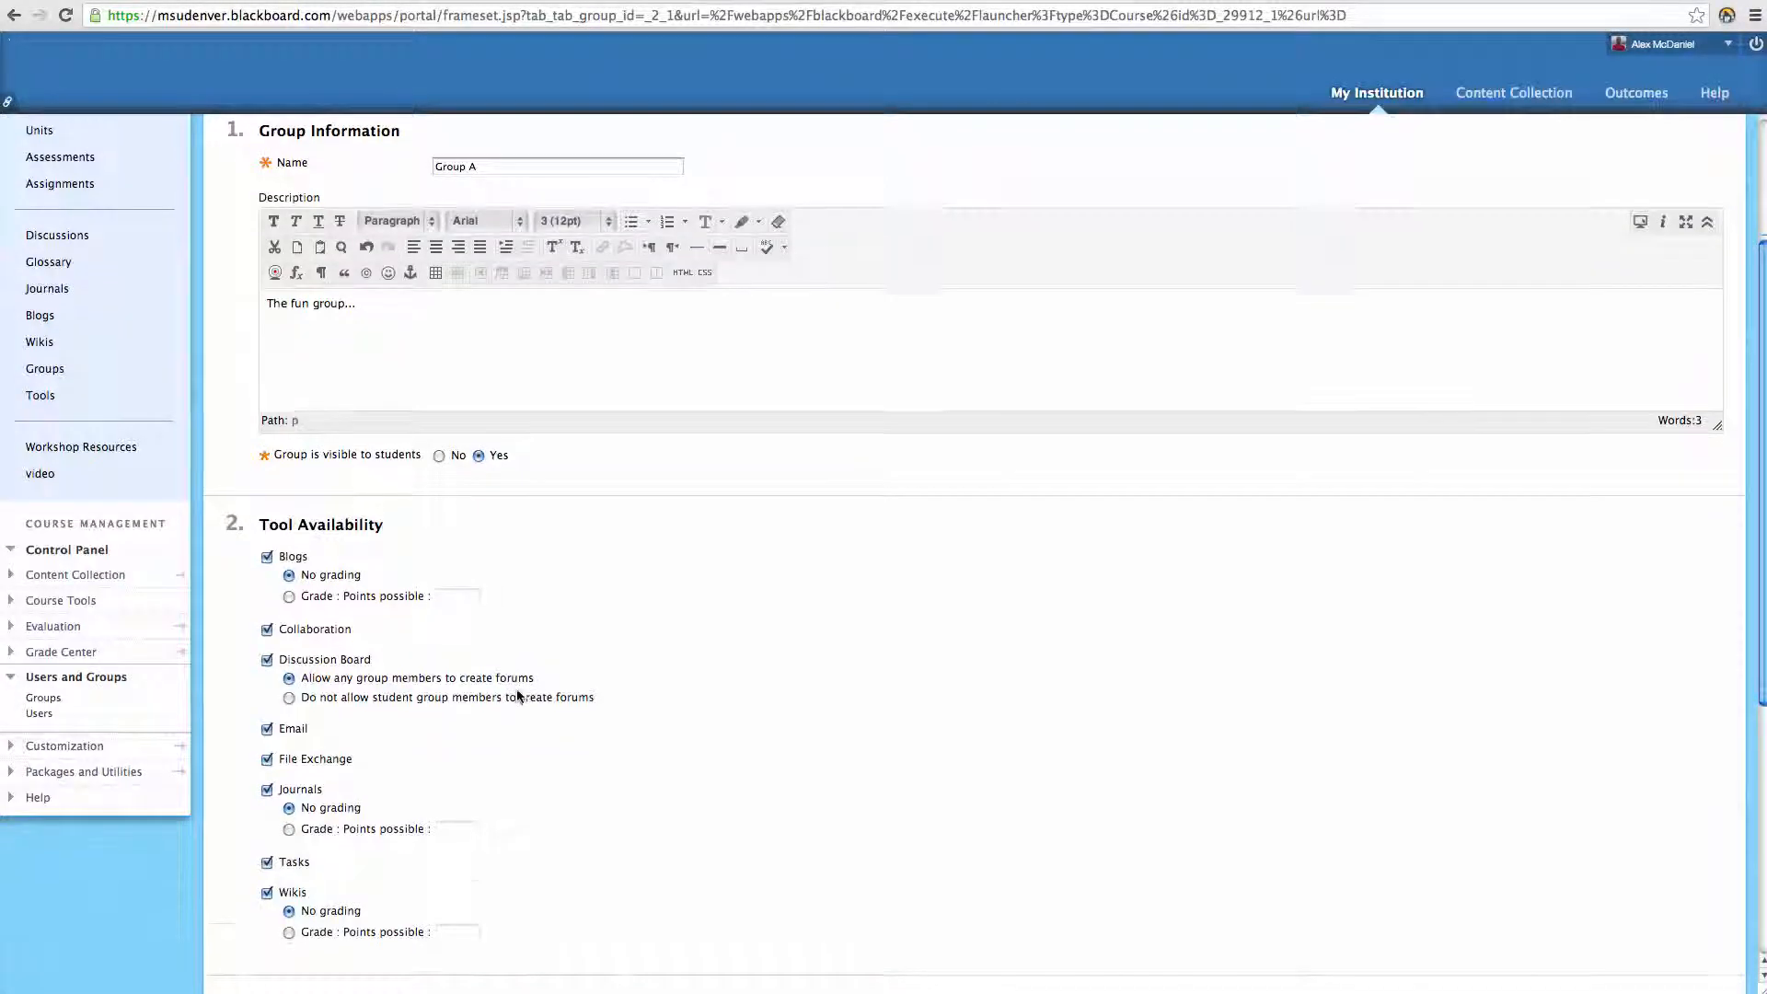
scroll(506, 690, down, 2)
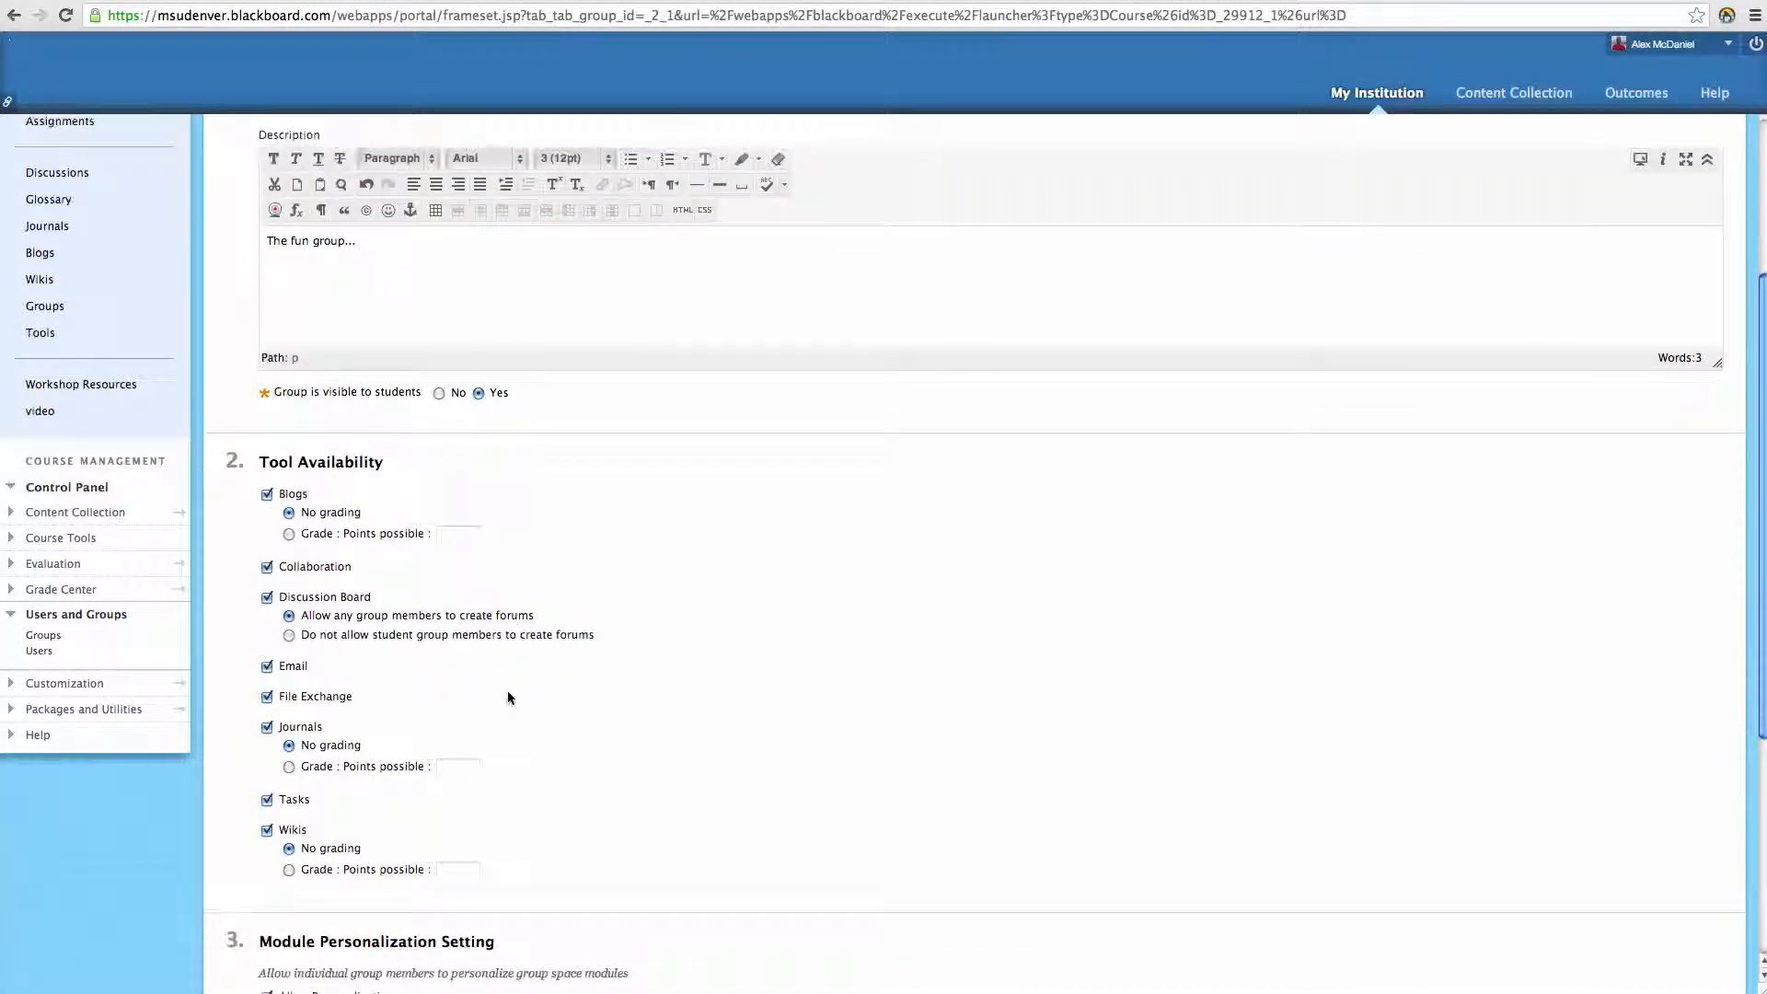
click(293, 534)
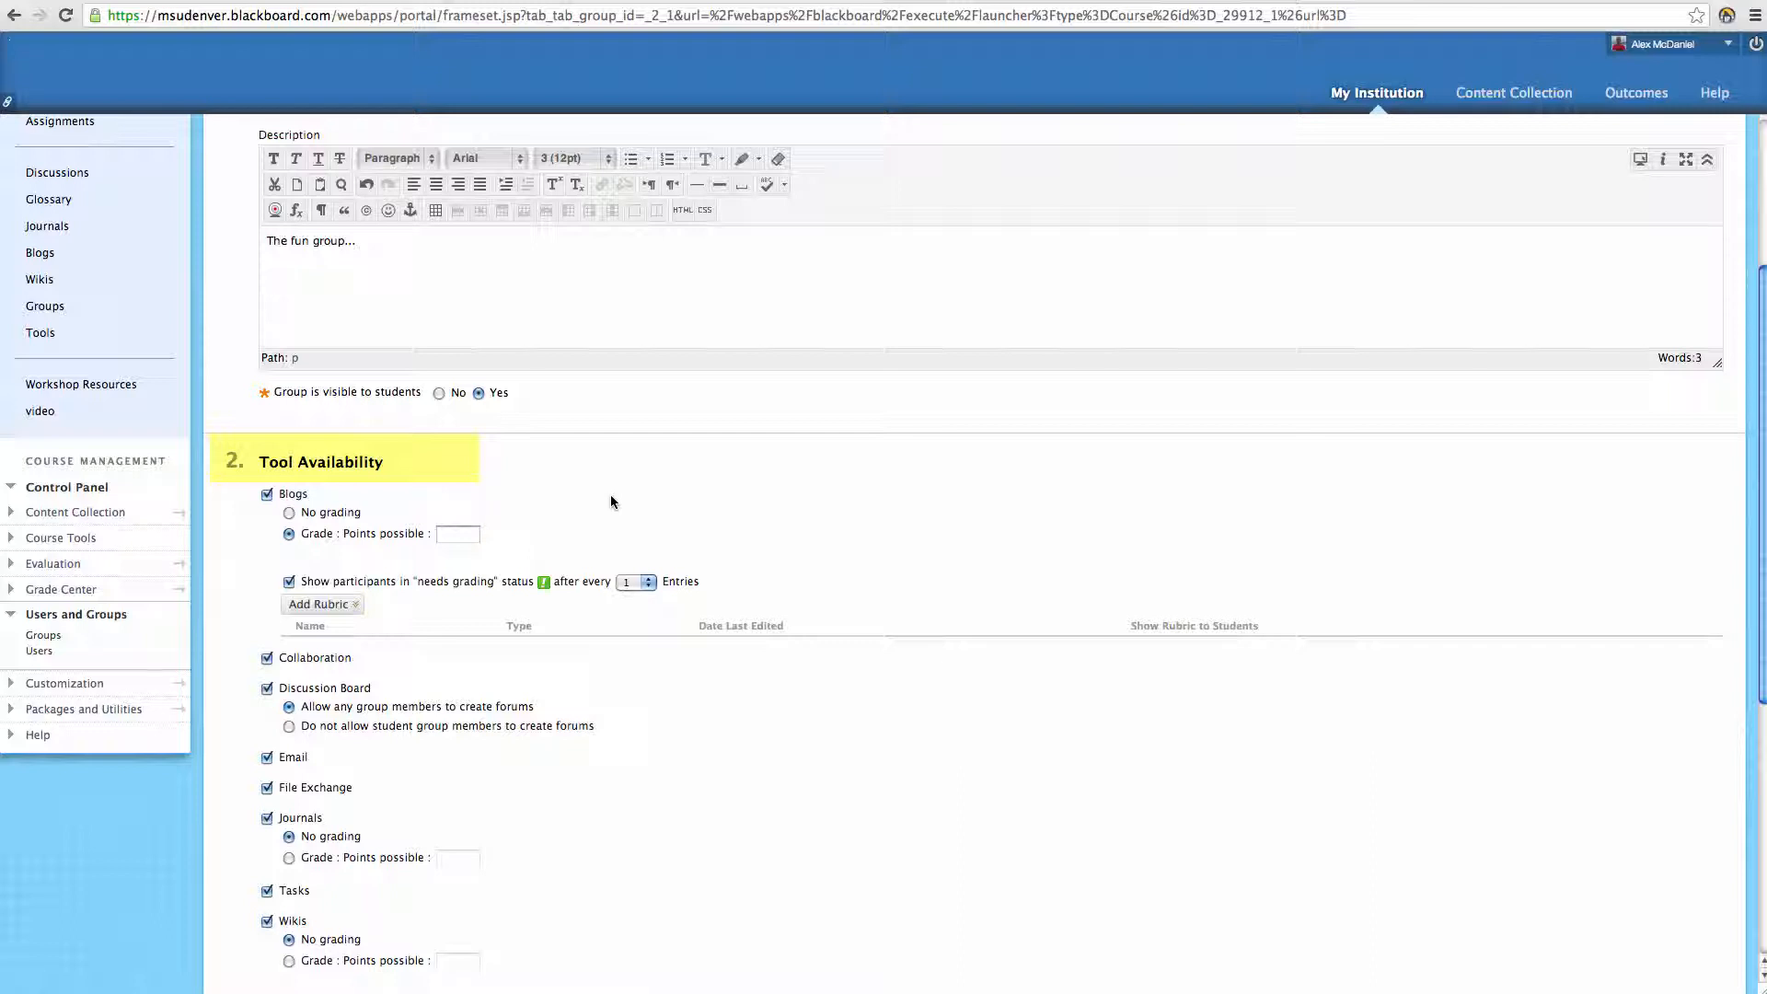
click(649, 582)
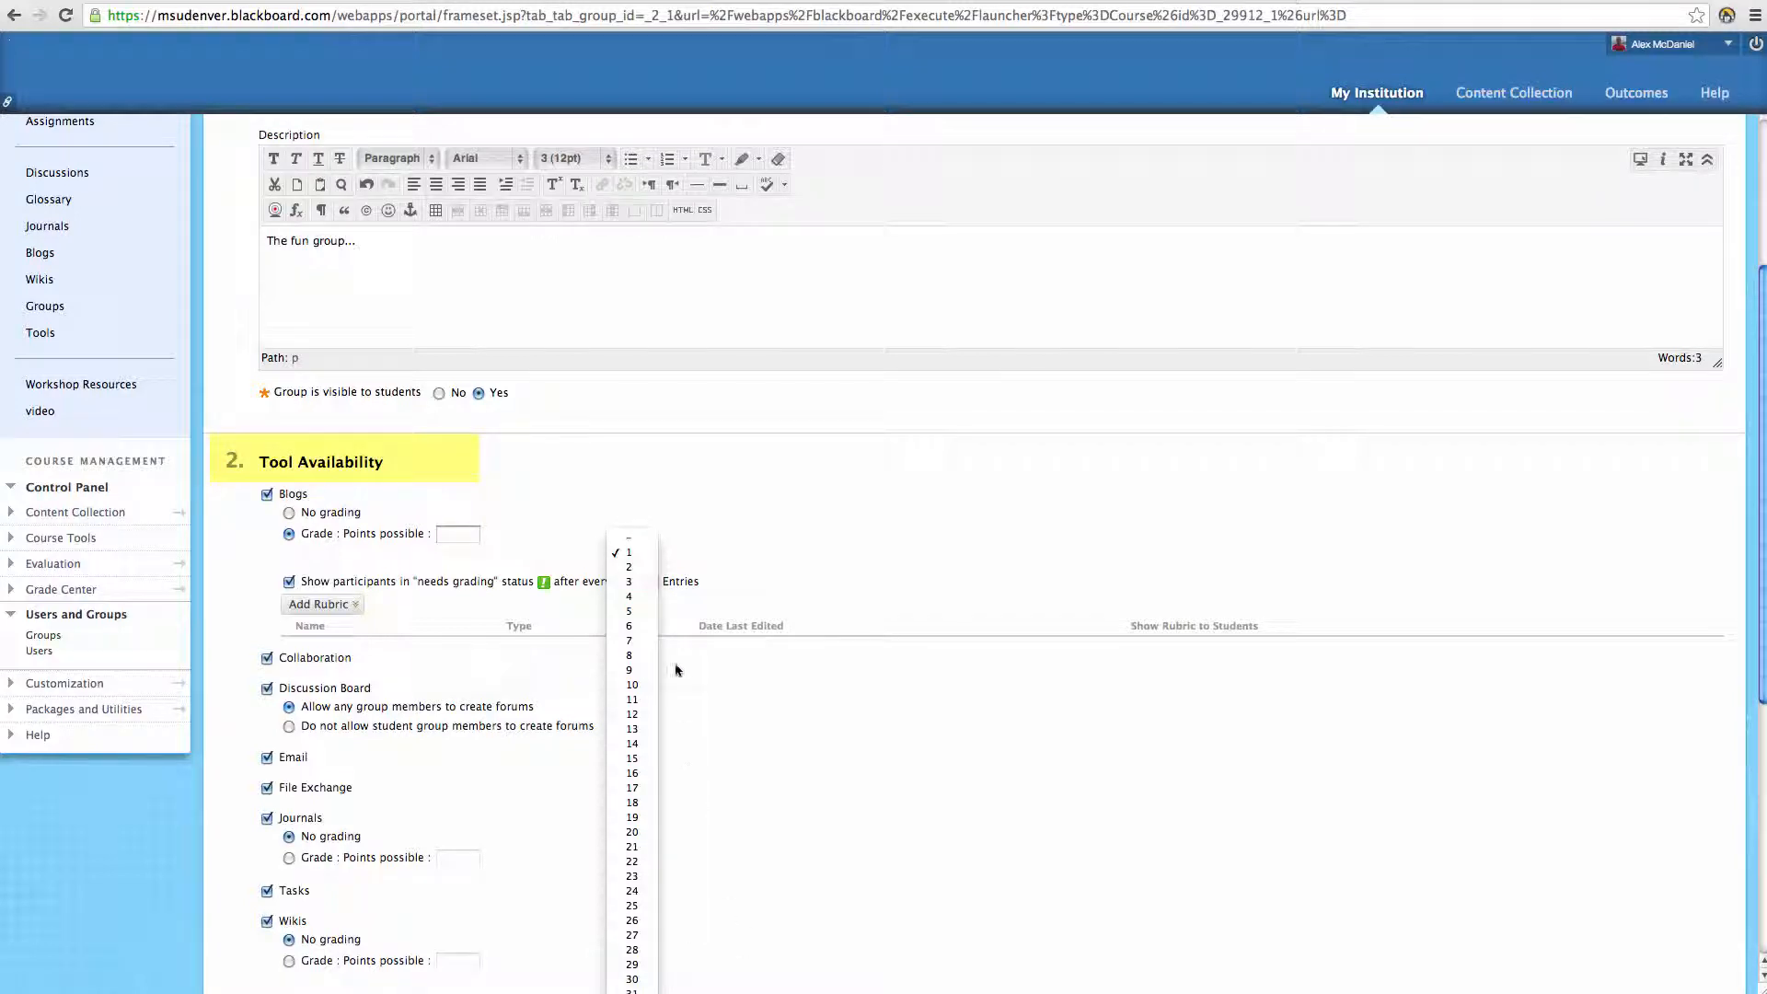
click(711, 495)
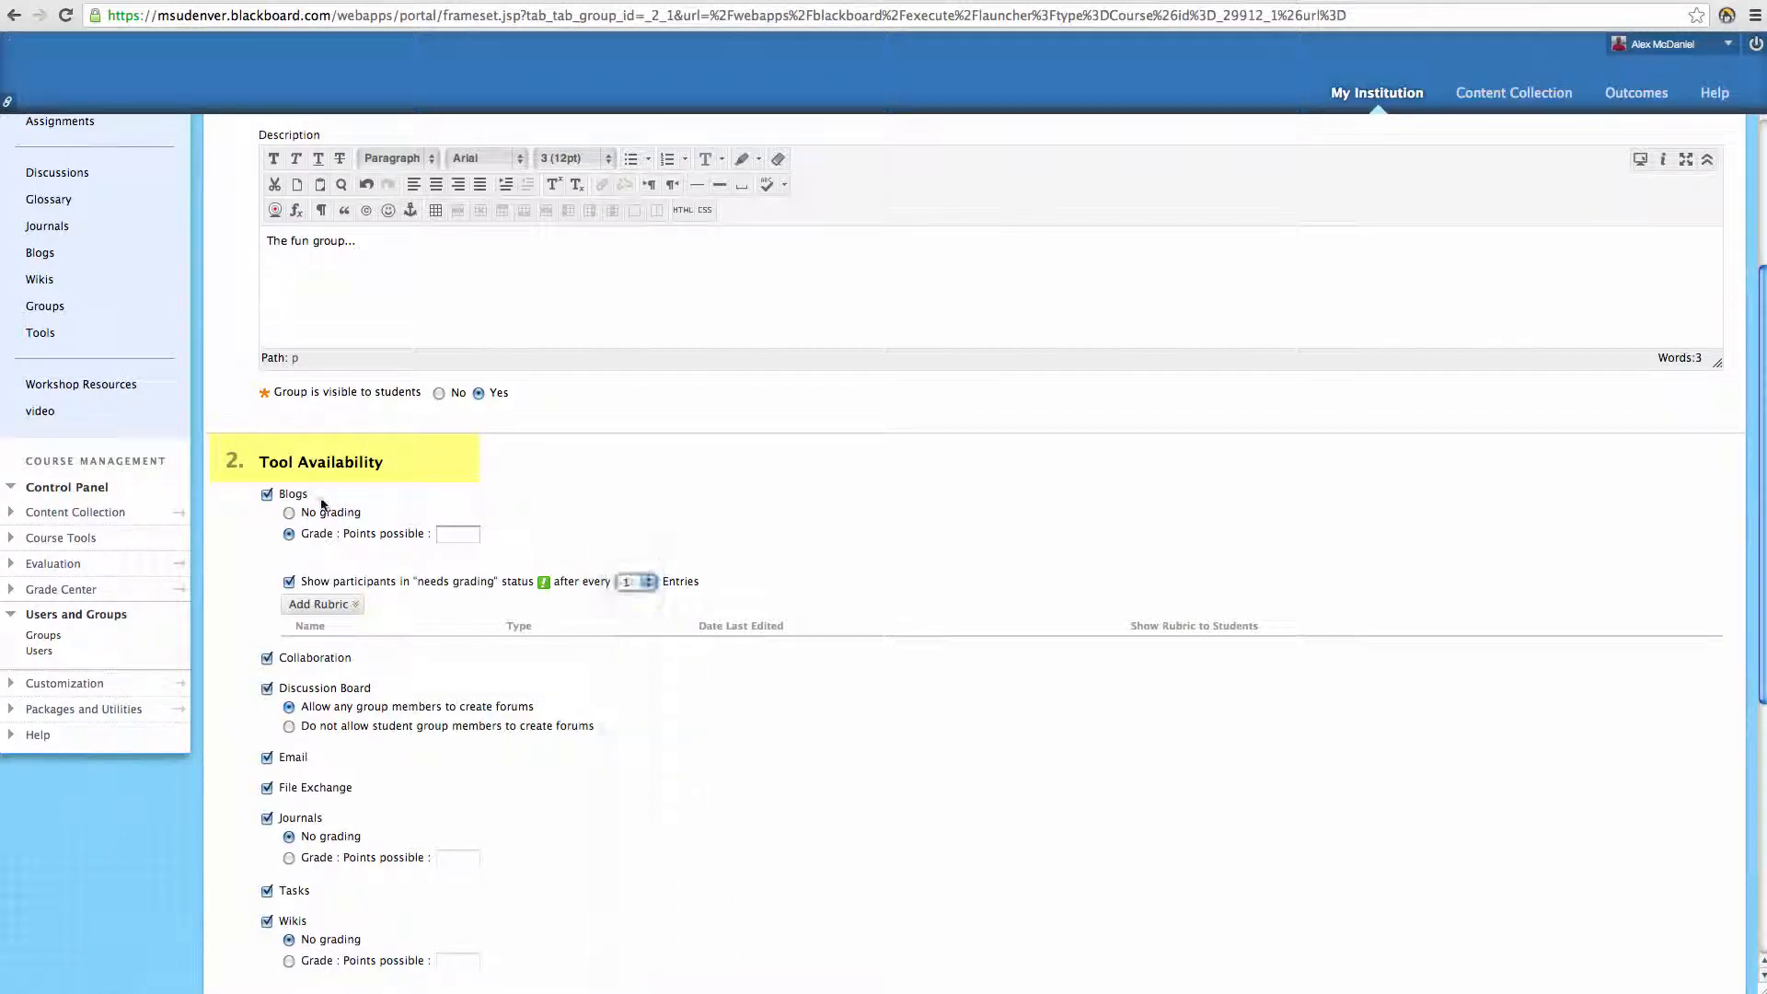
click(288, 514)
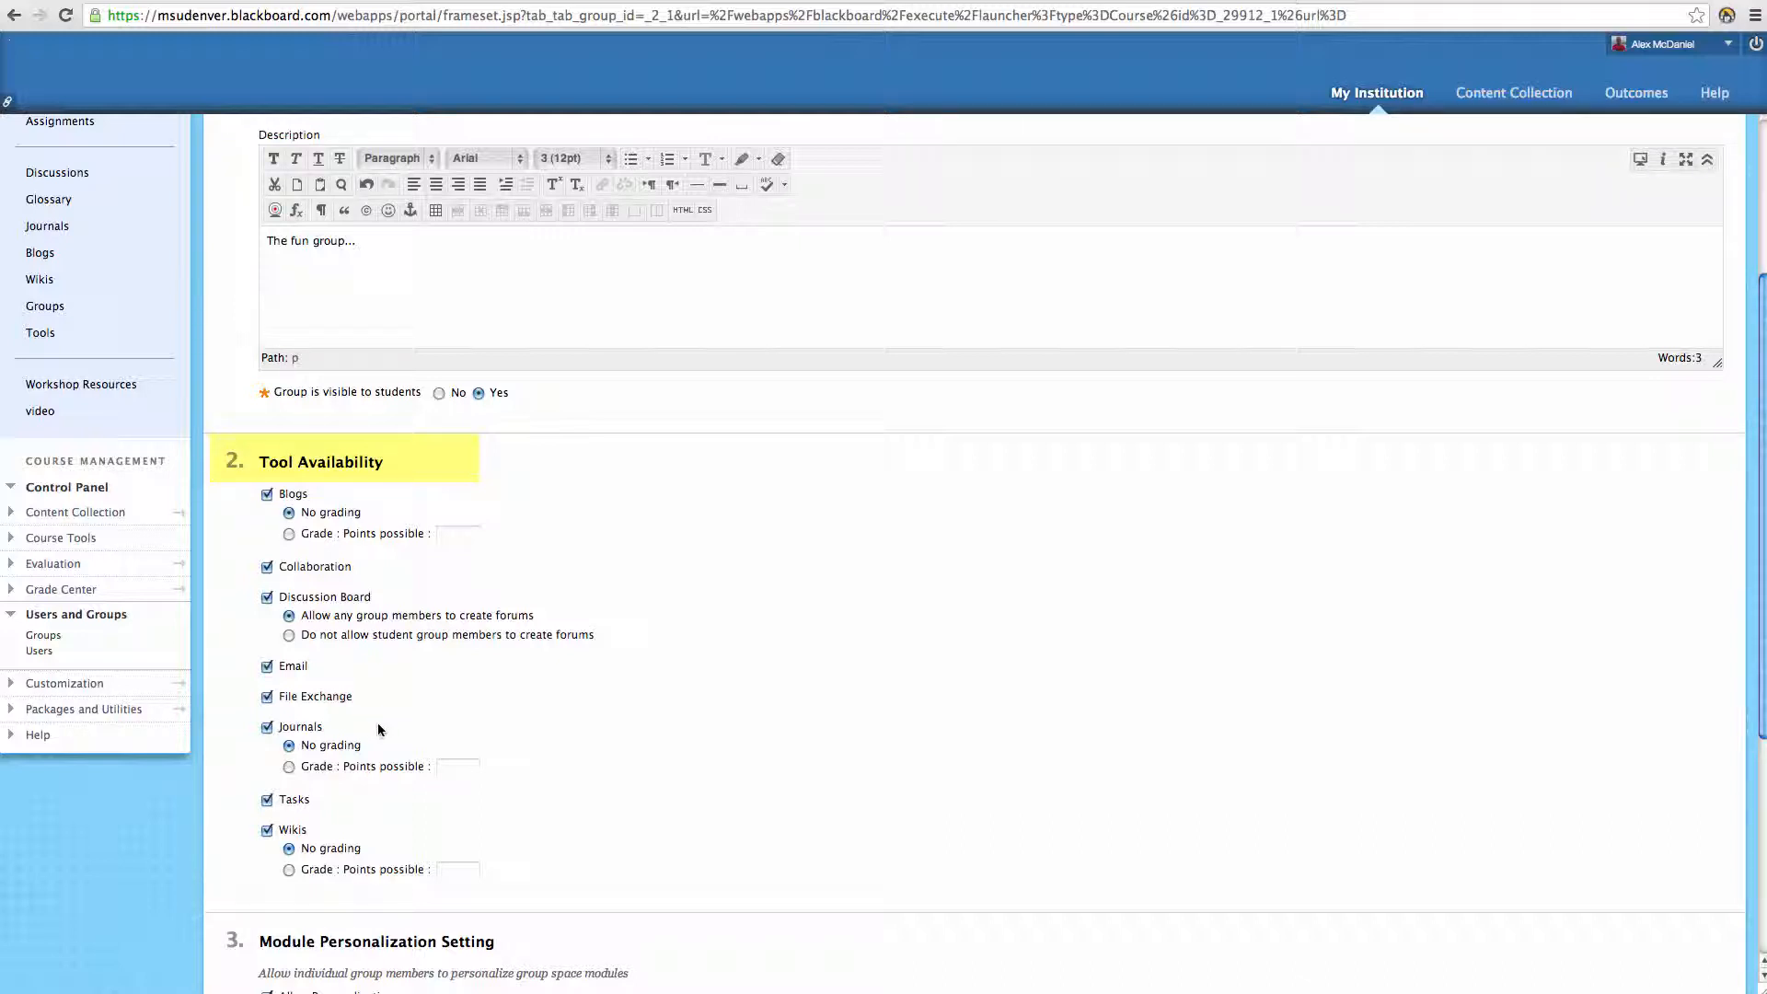
Try the graded option for the group's Journals and Wikis, returning each tool to No grading.
click(289, 766)
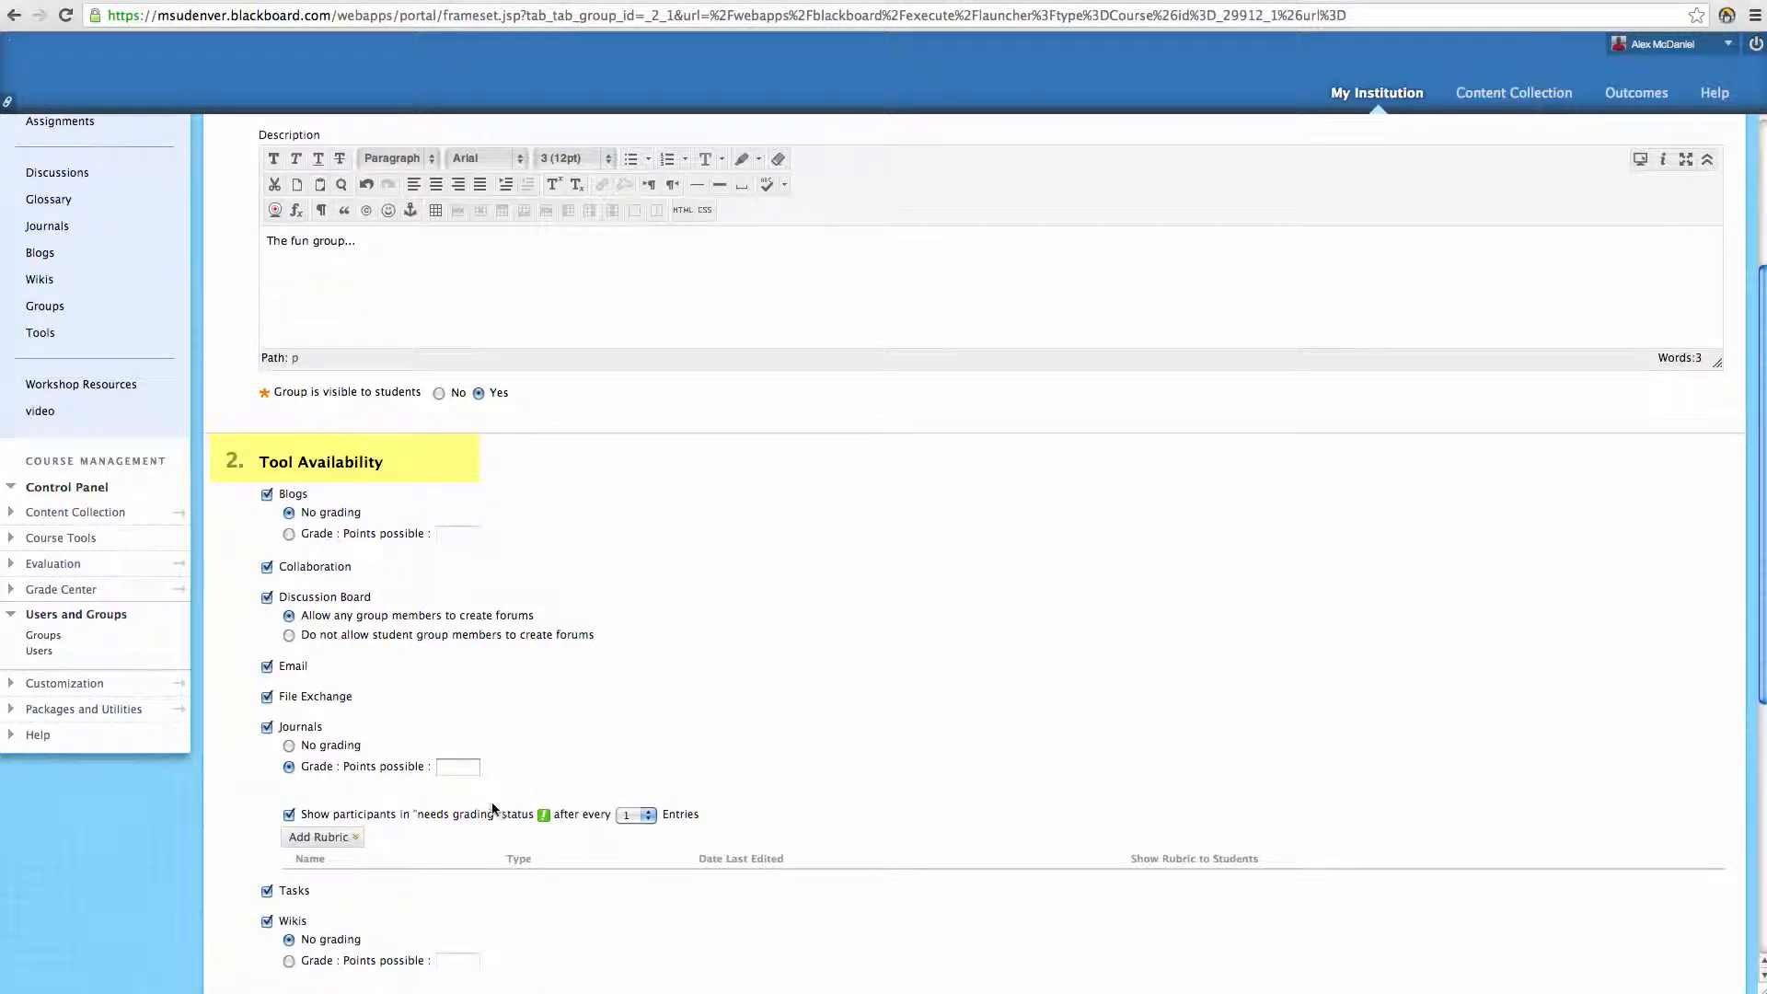
click(289, 745)
scroll(359, 746, down, 3)
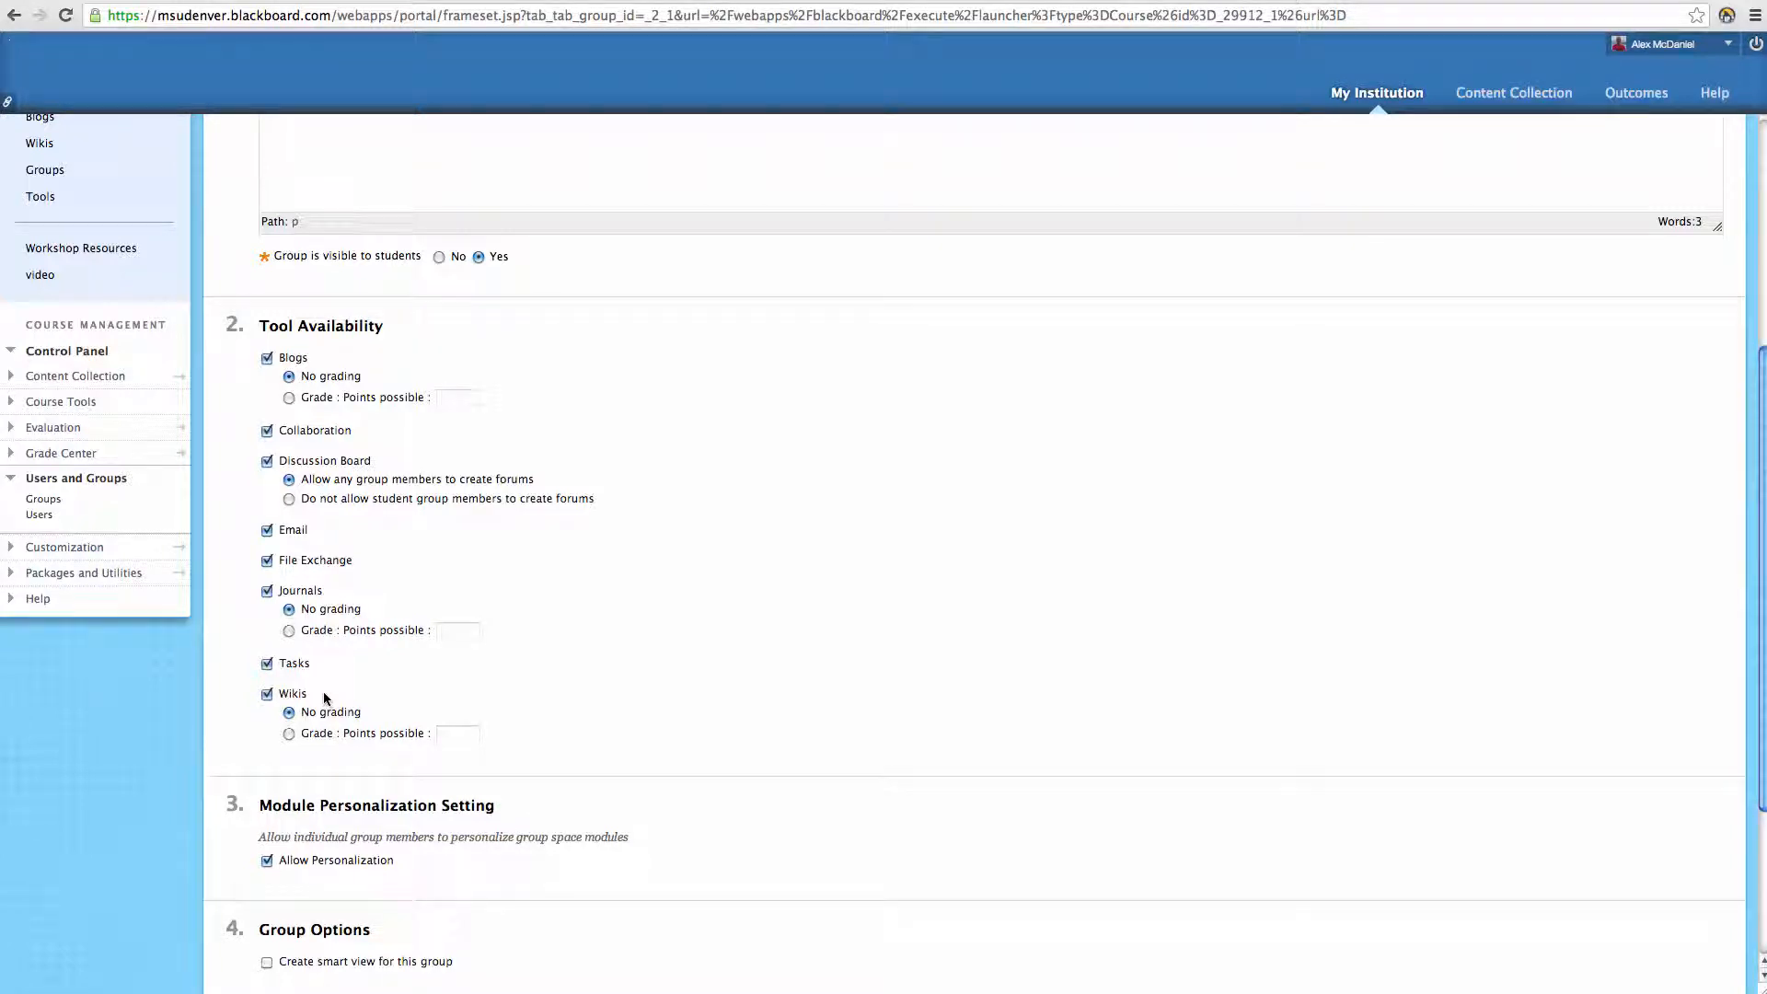
click(289, 732)
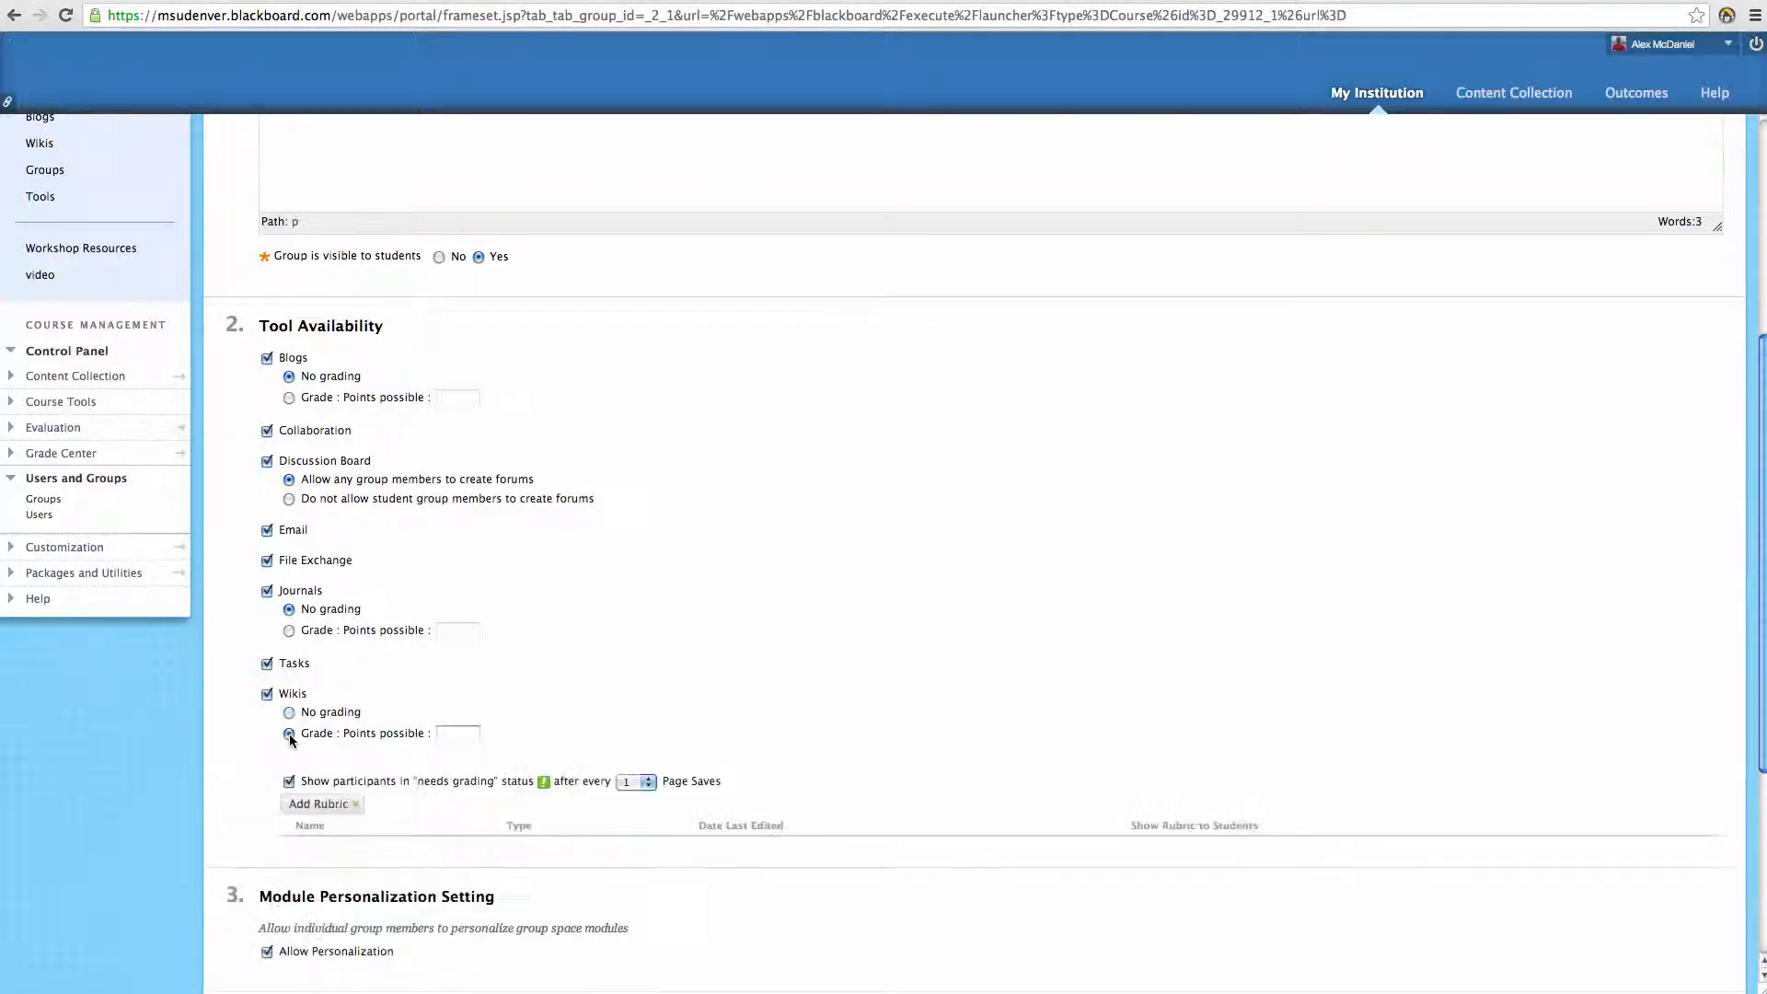
click(454, 740)
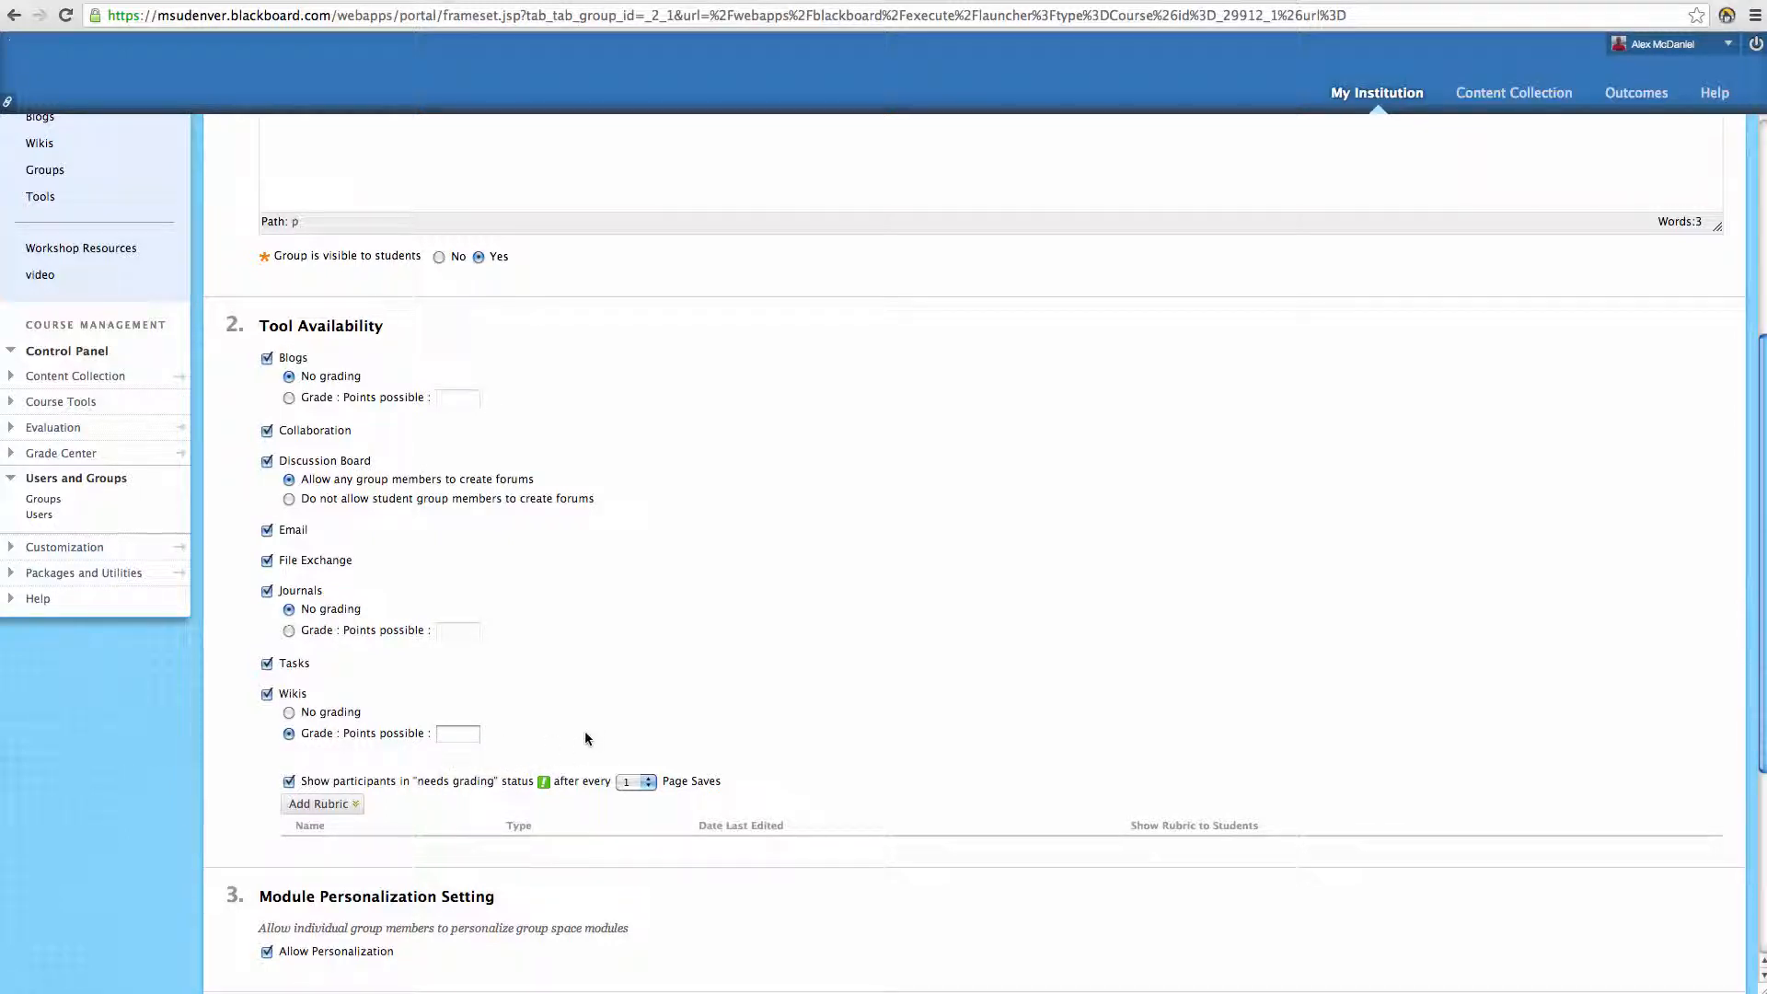
click(289, 711)
Enable the creation of a smart view for this group in Group Options.
scroll(536, 795, down, 2)
scroll(536, 795, down, 3)
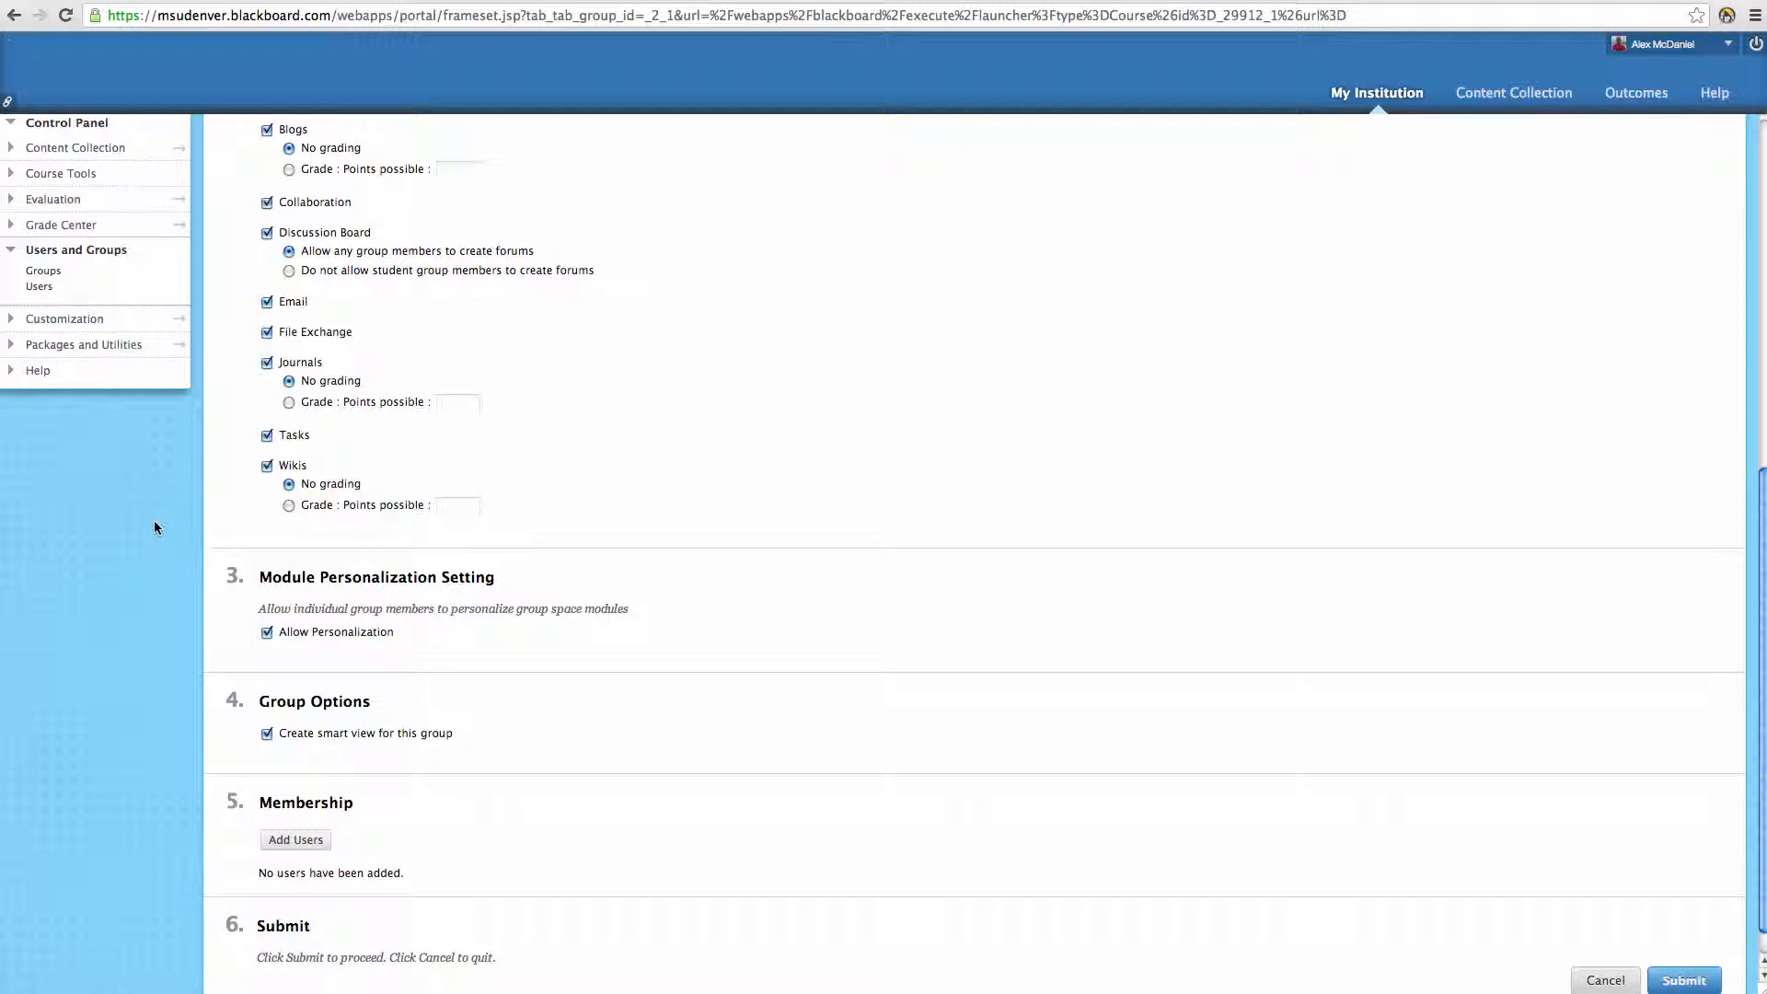
scroll(181, 578, down, 1)
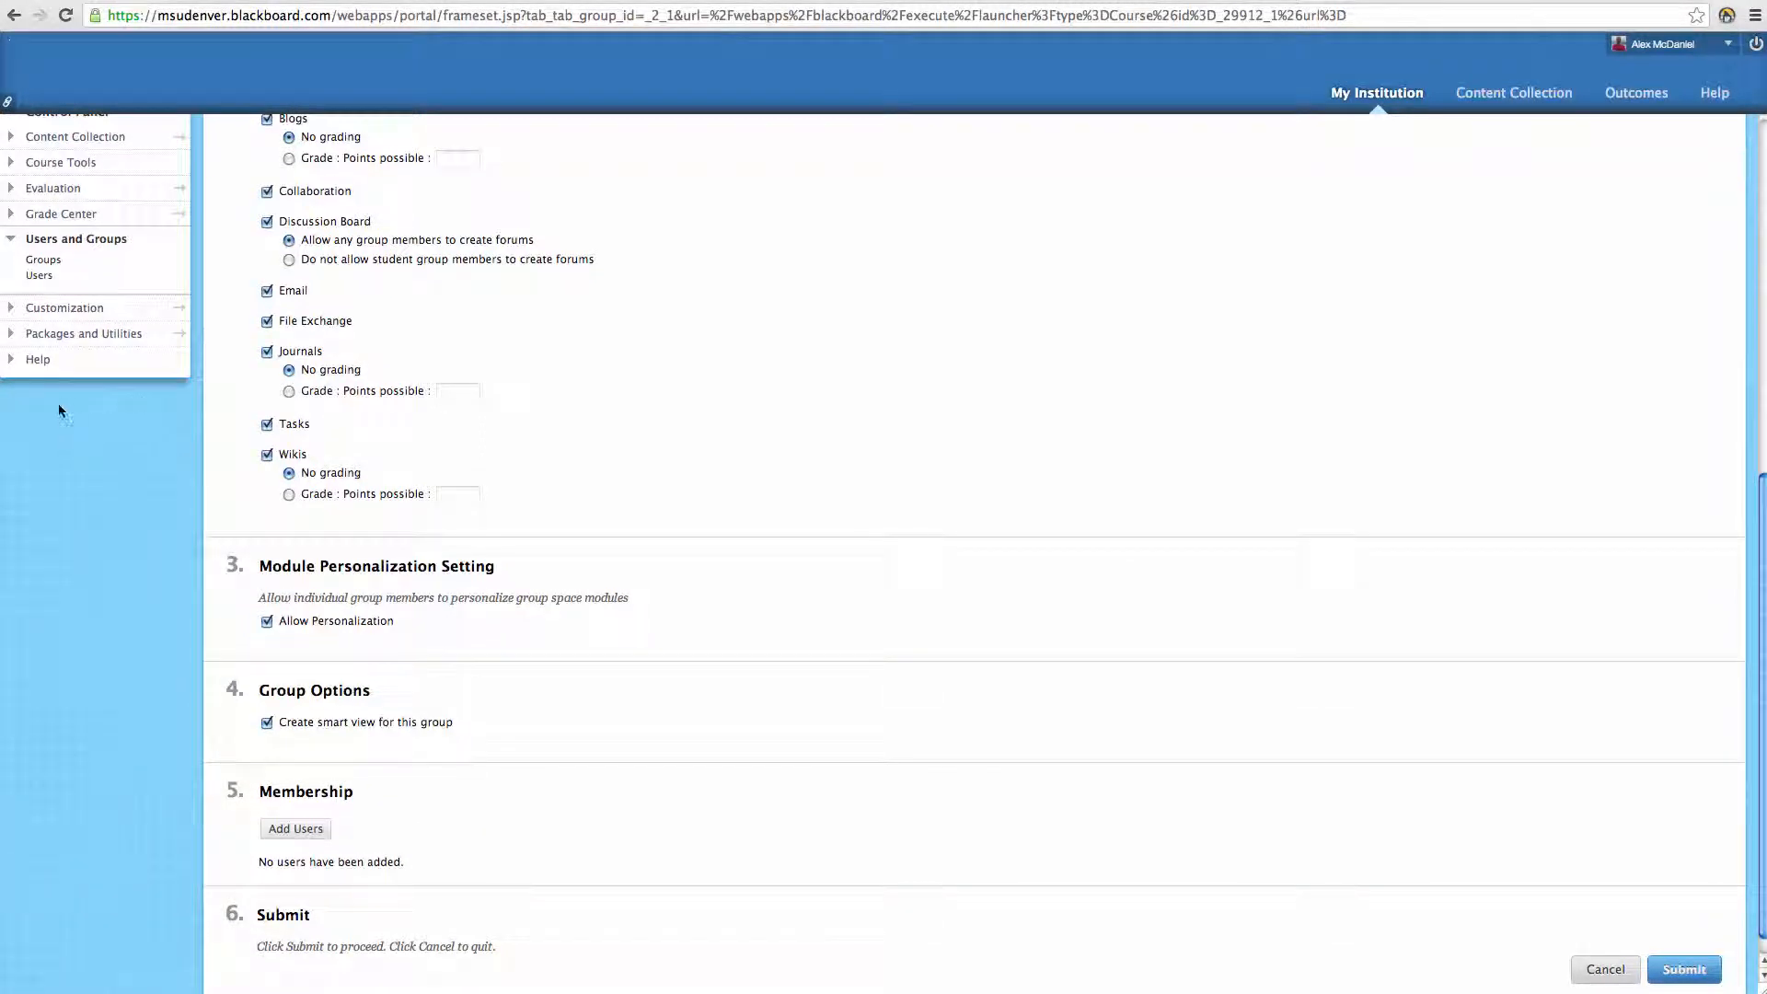
scroll(485, 714, down, 2)
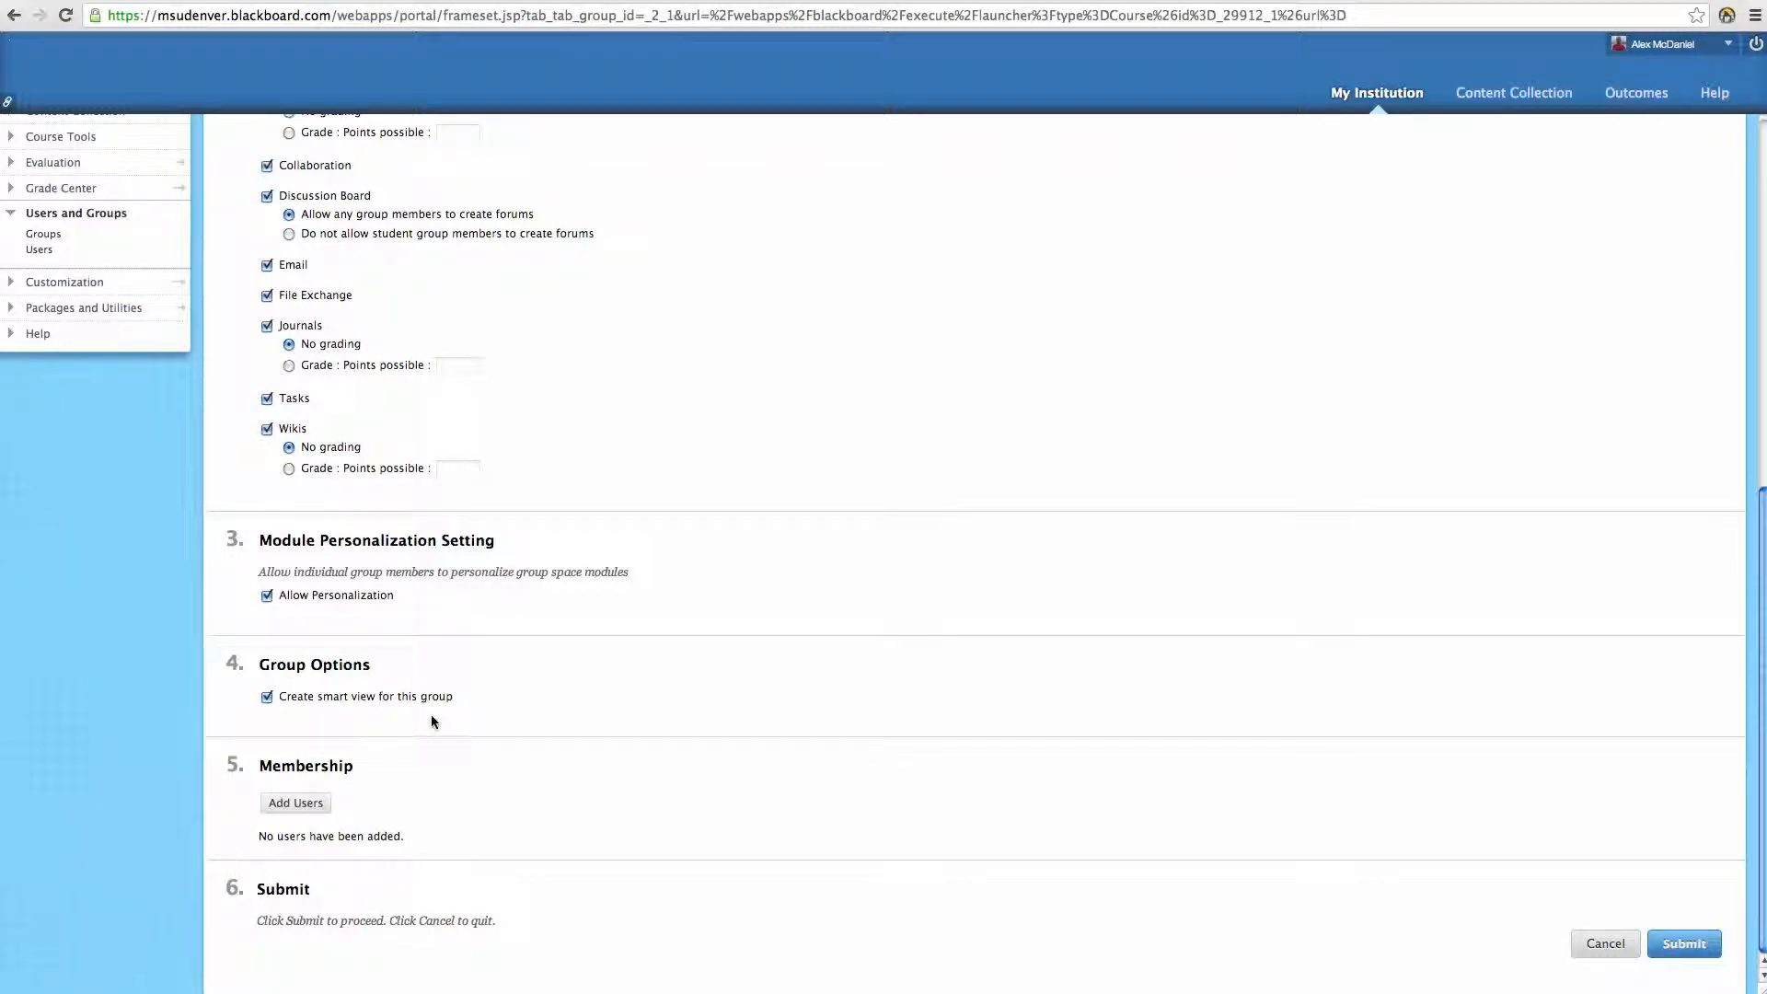
Add the first three listed students and the demo user to the group's membership.
click(293, 805)
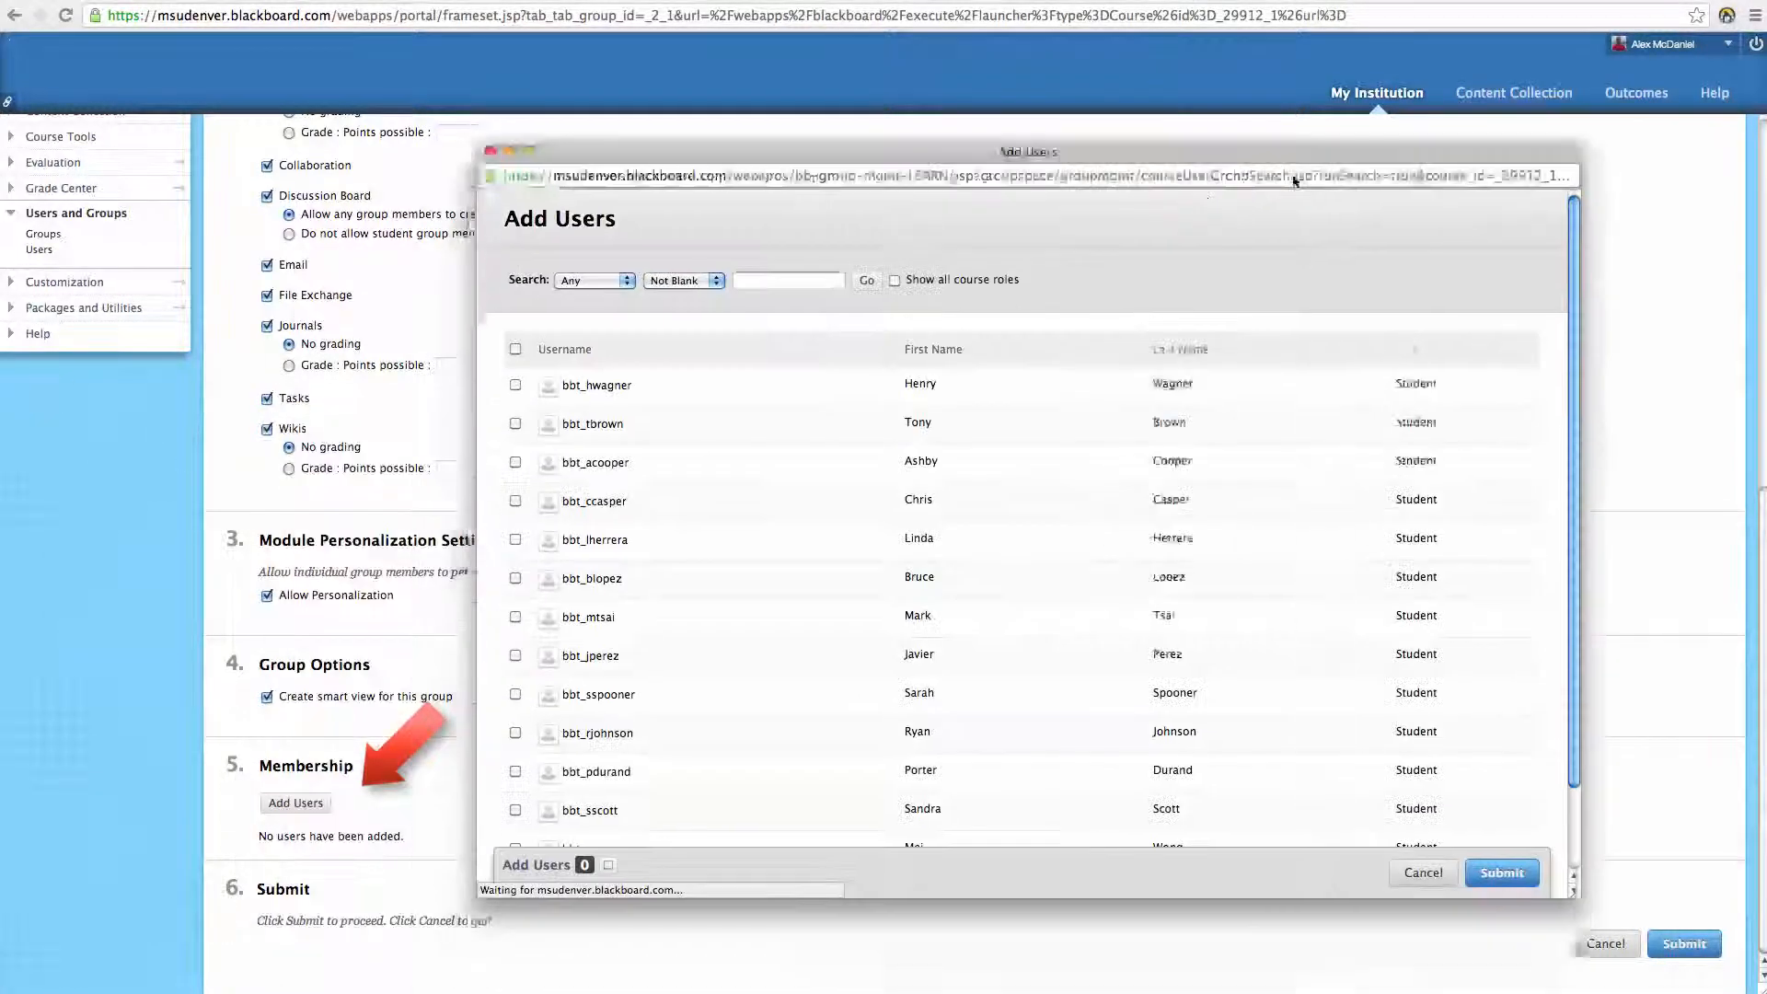
scroll(771, 333, down, 3)
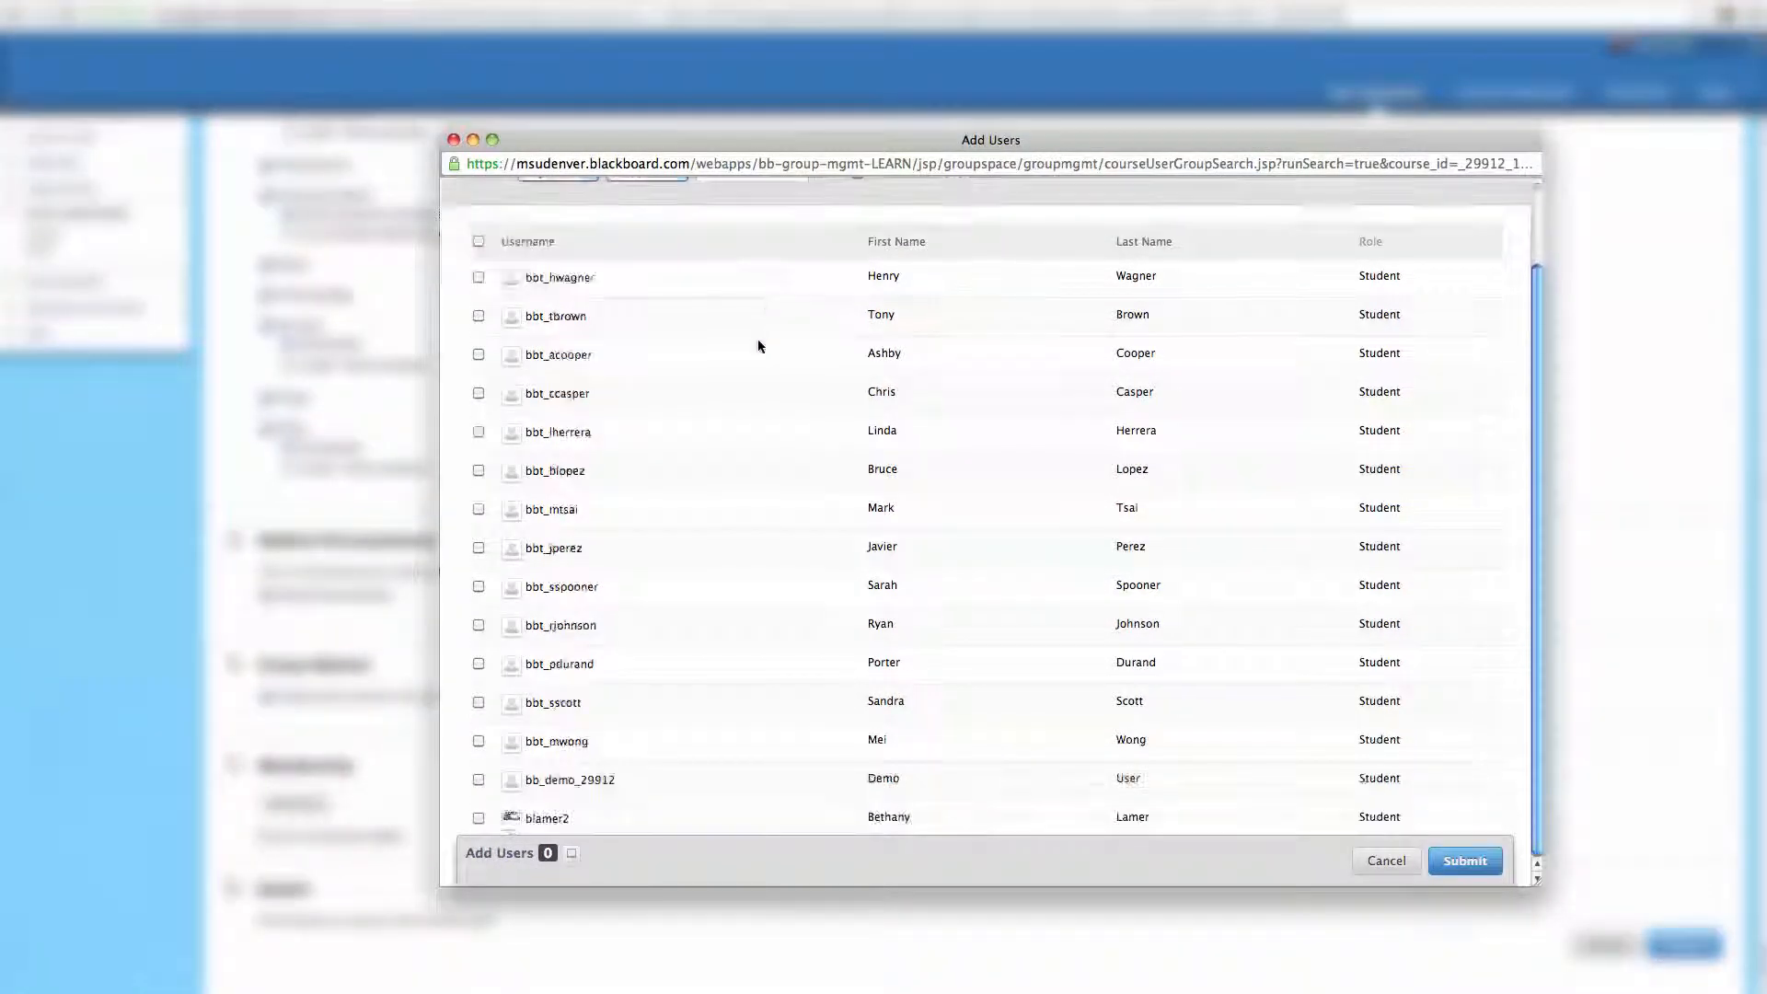
click(479, 277)
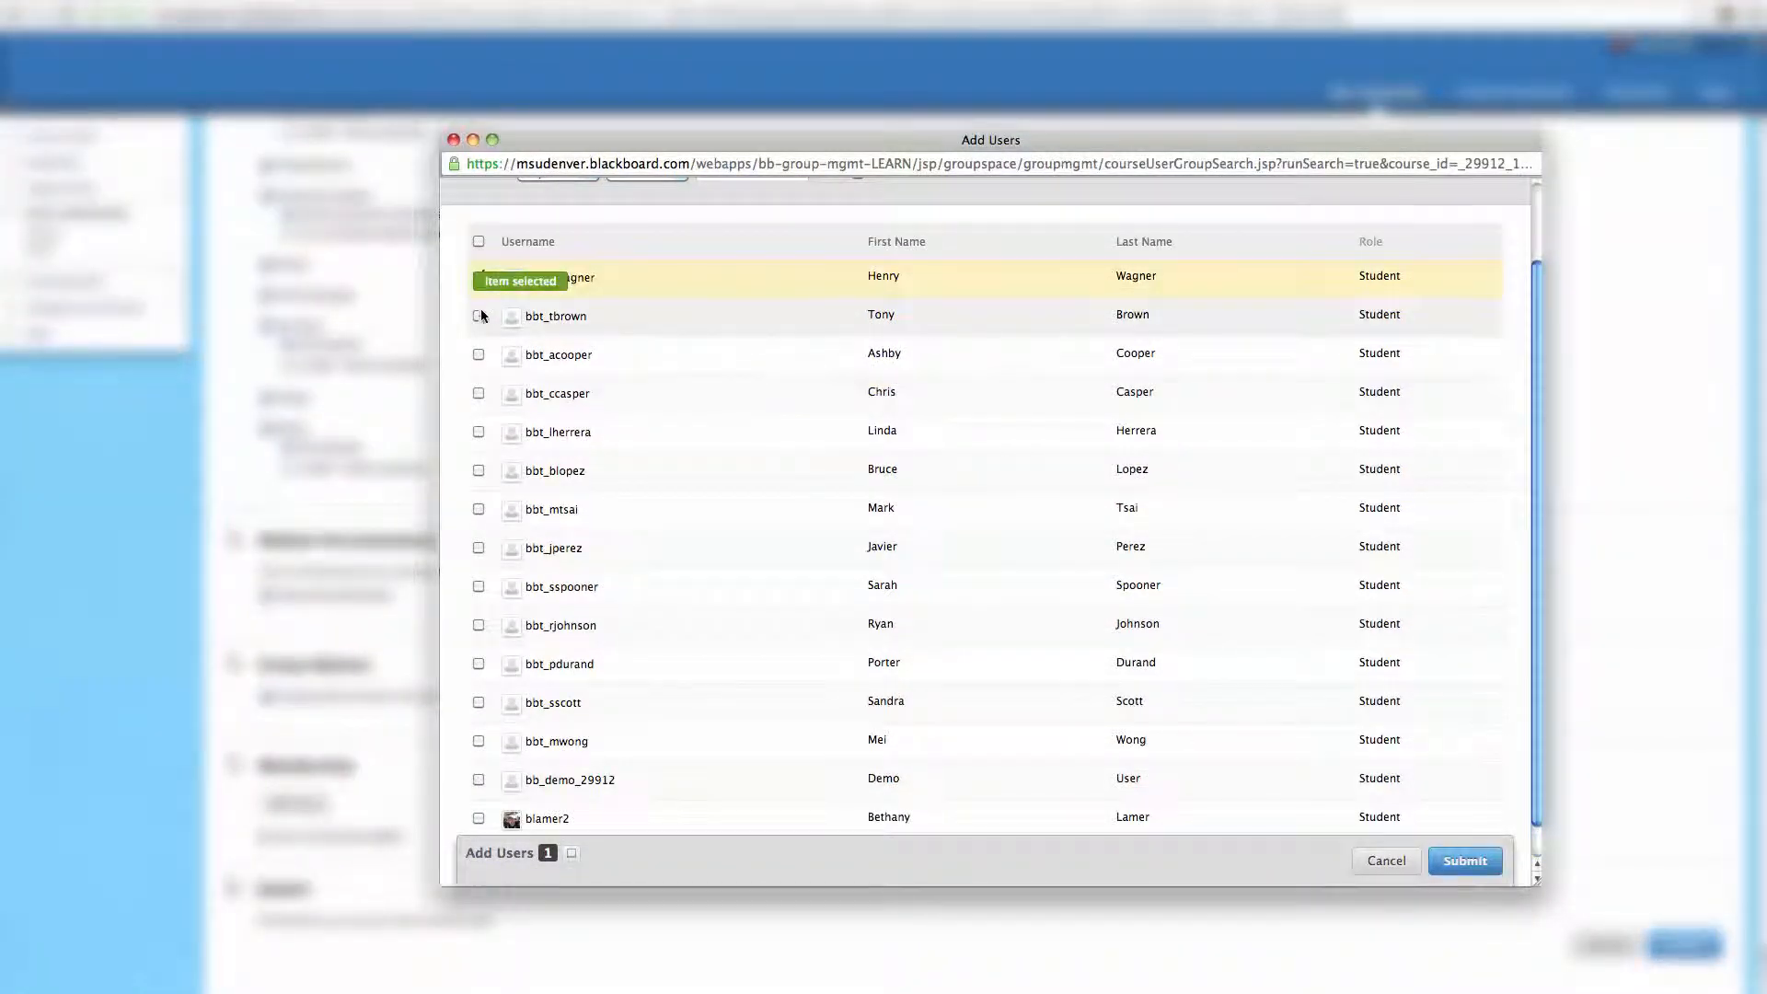
click(478, 316)
click(479, 354)
scroll(499, 665, down, 1)
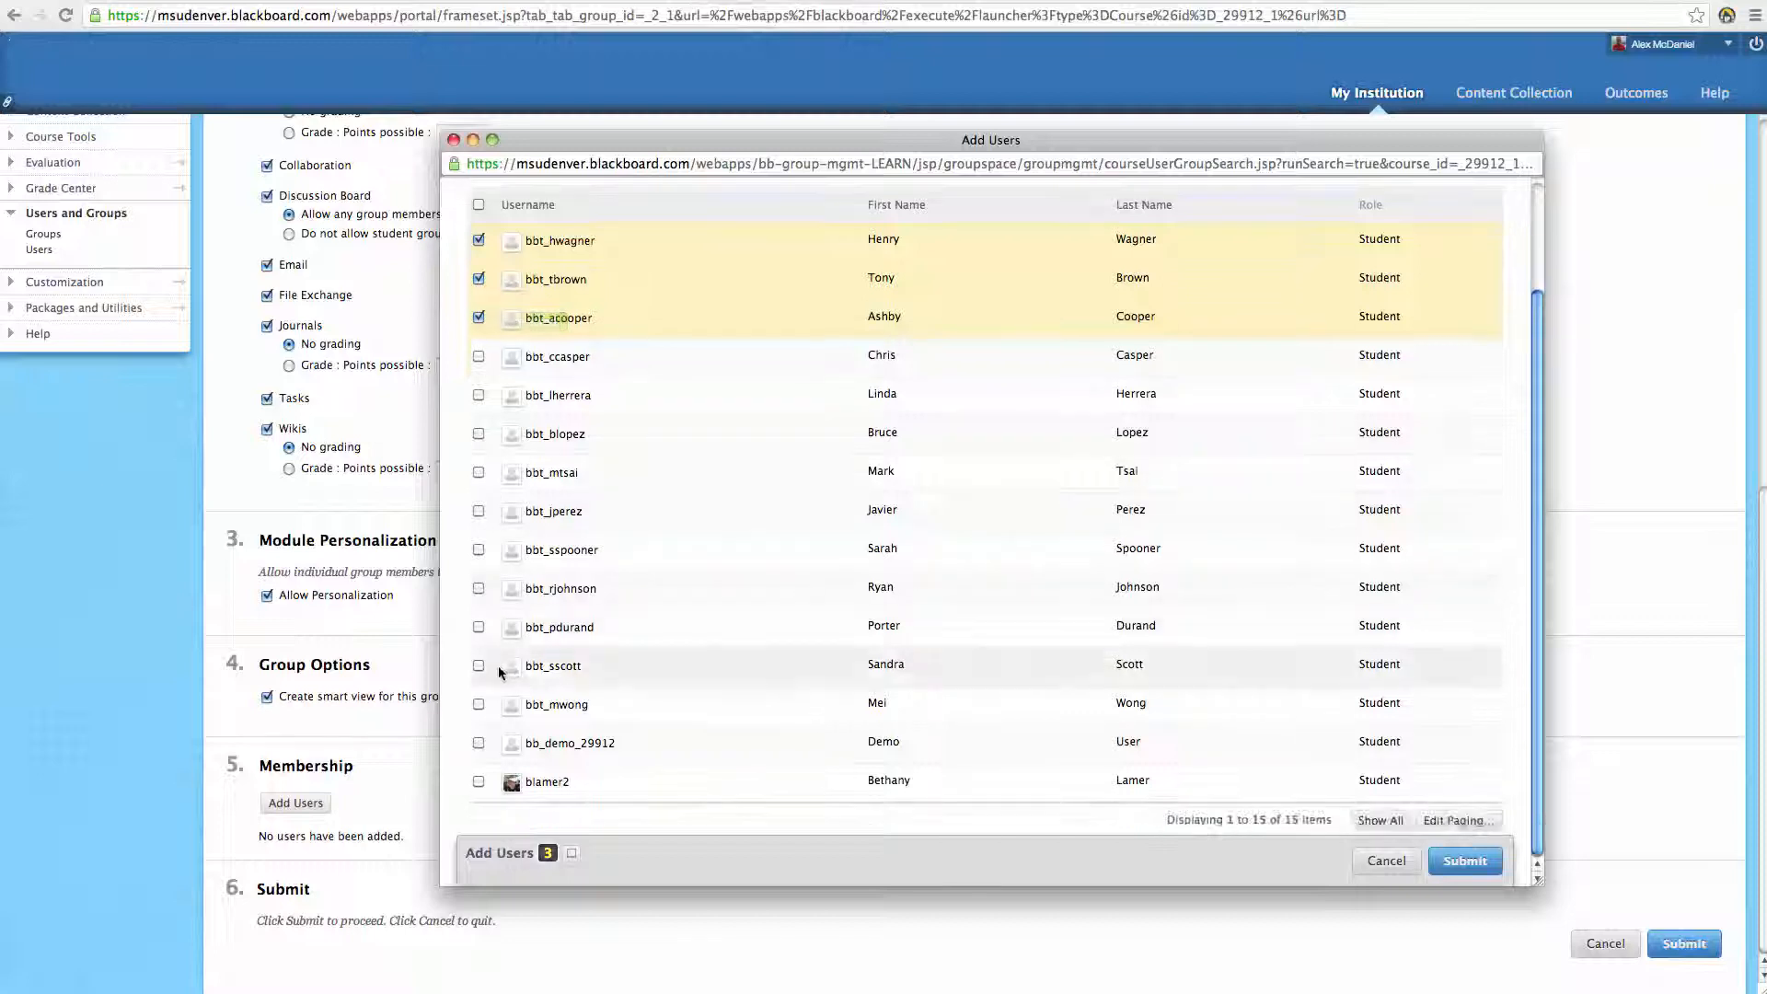
click(479, 742)
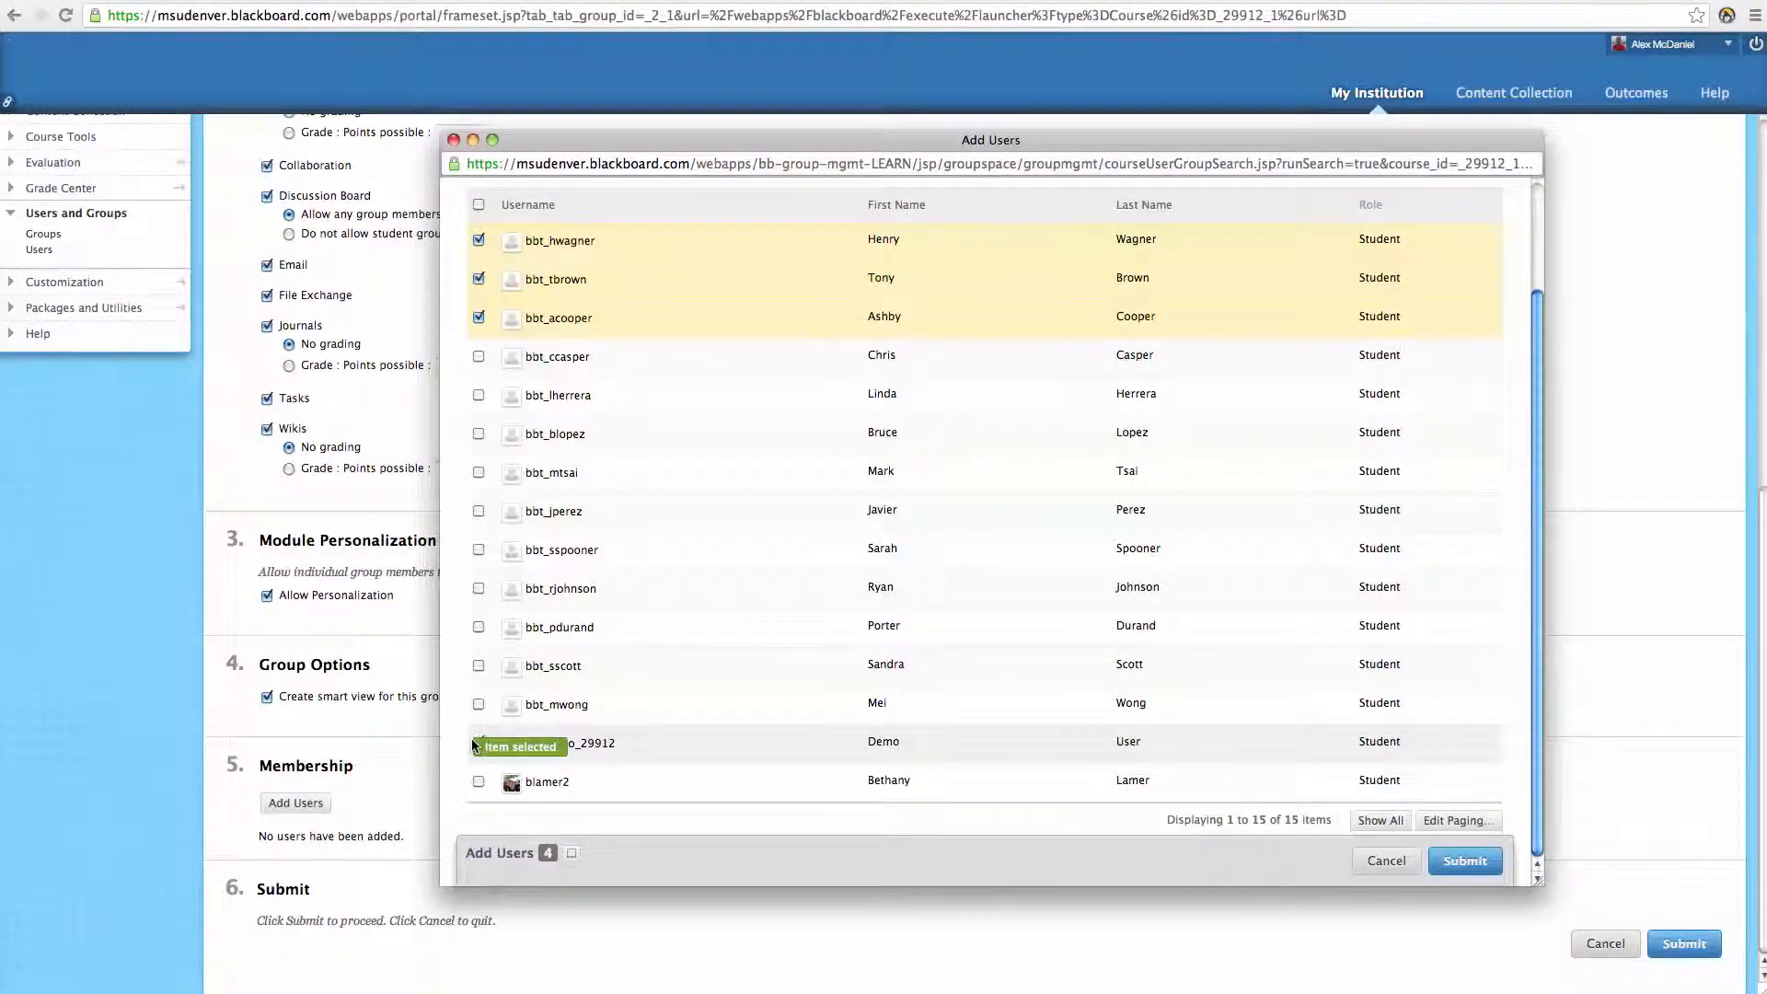
click(1461, 860)
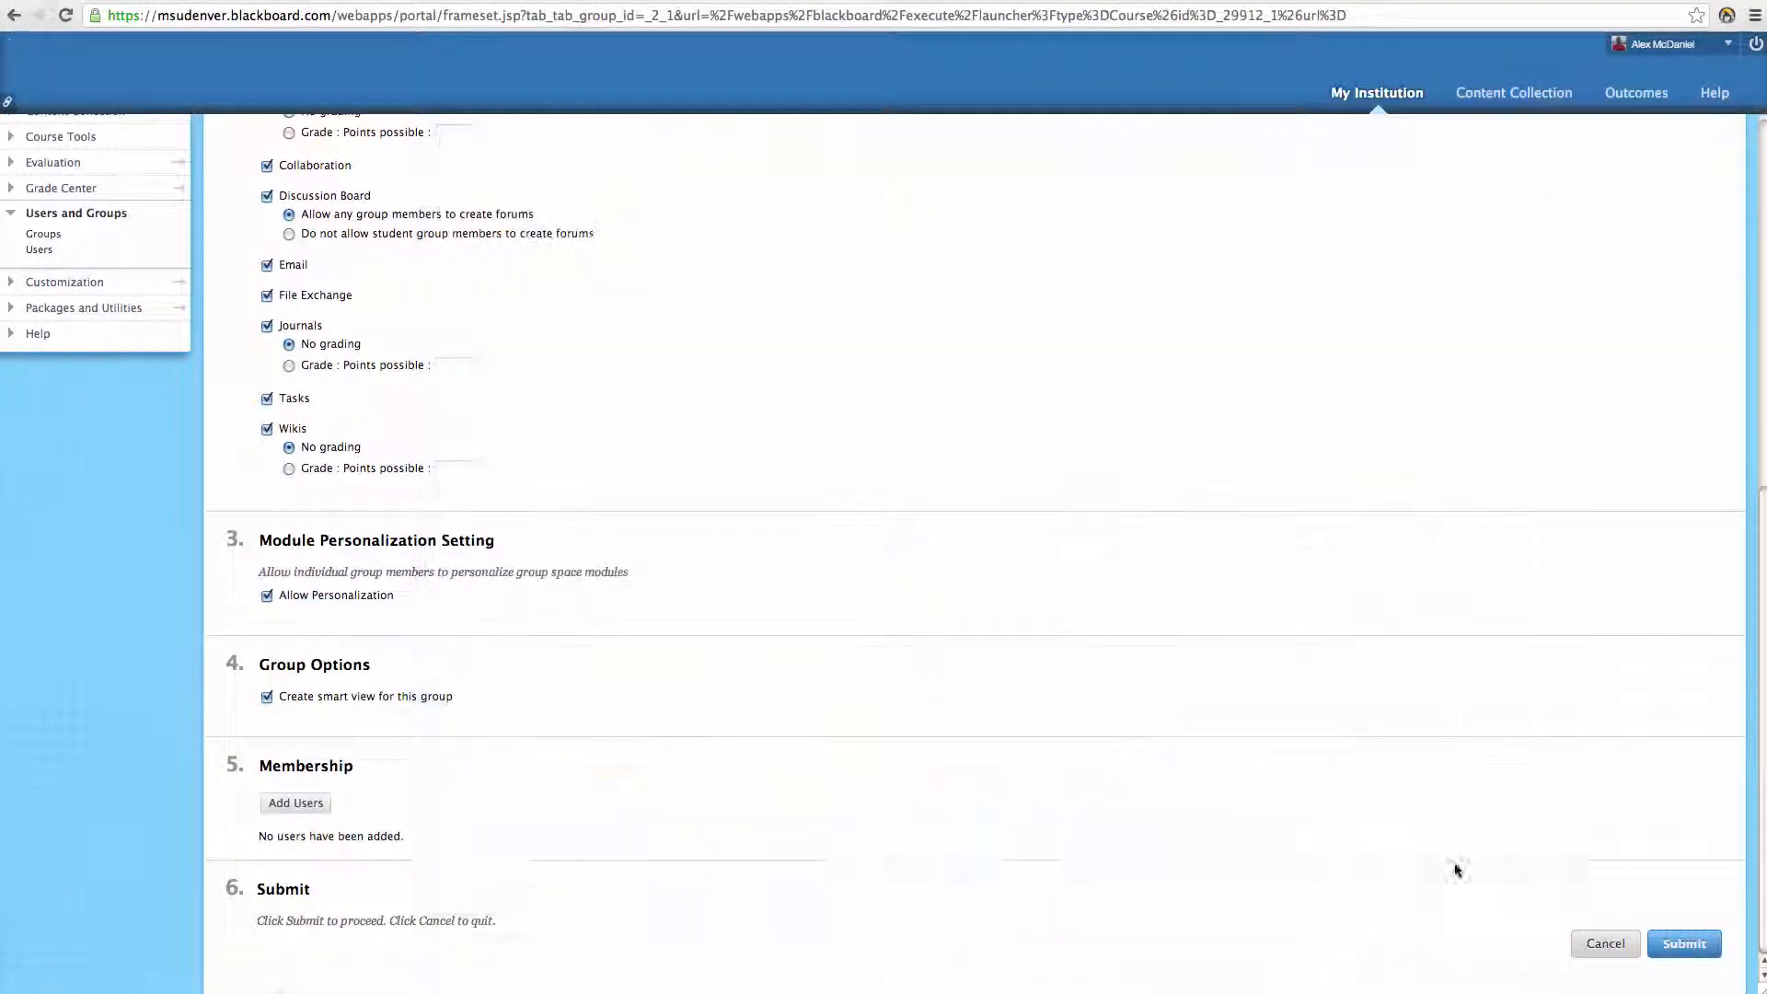
scroll(727, 626, down, 3)
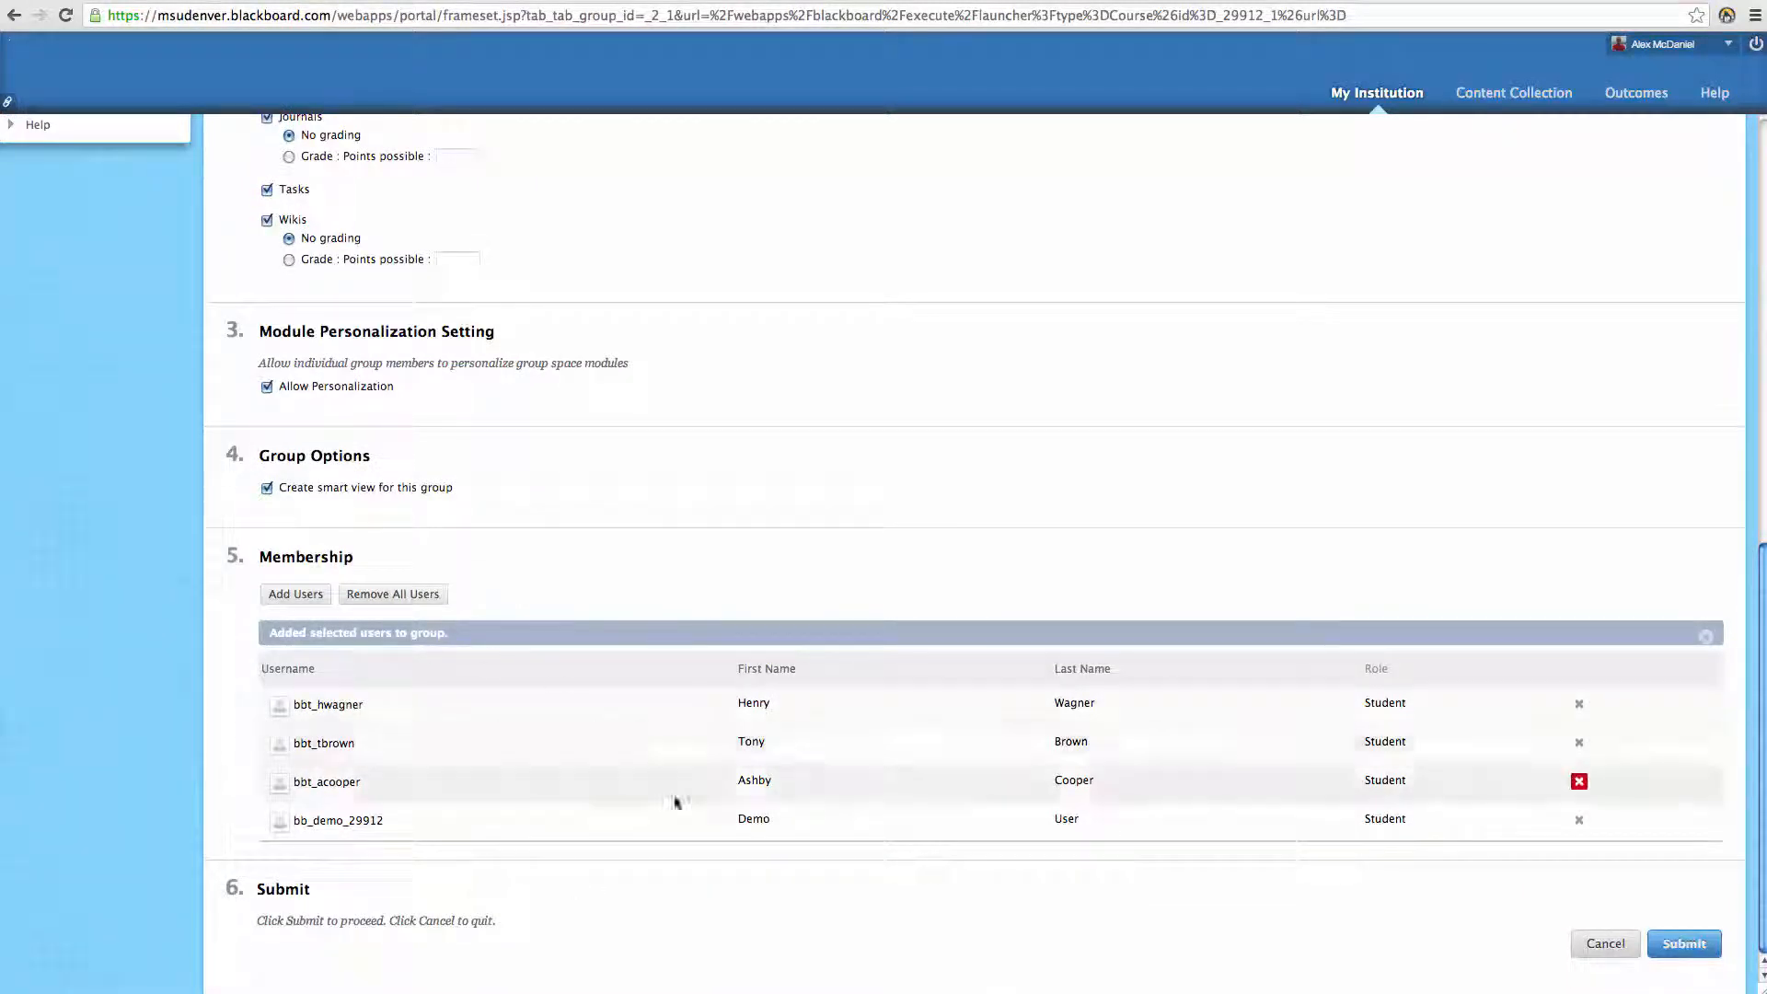
Submit the completed form to create Group A and check its entry in the Groups list.
click(1686, 945)
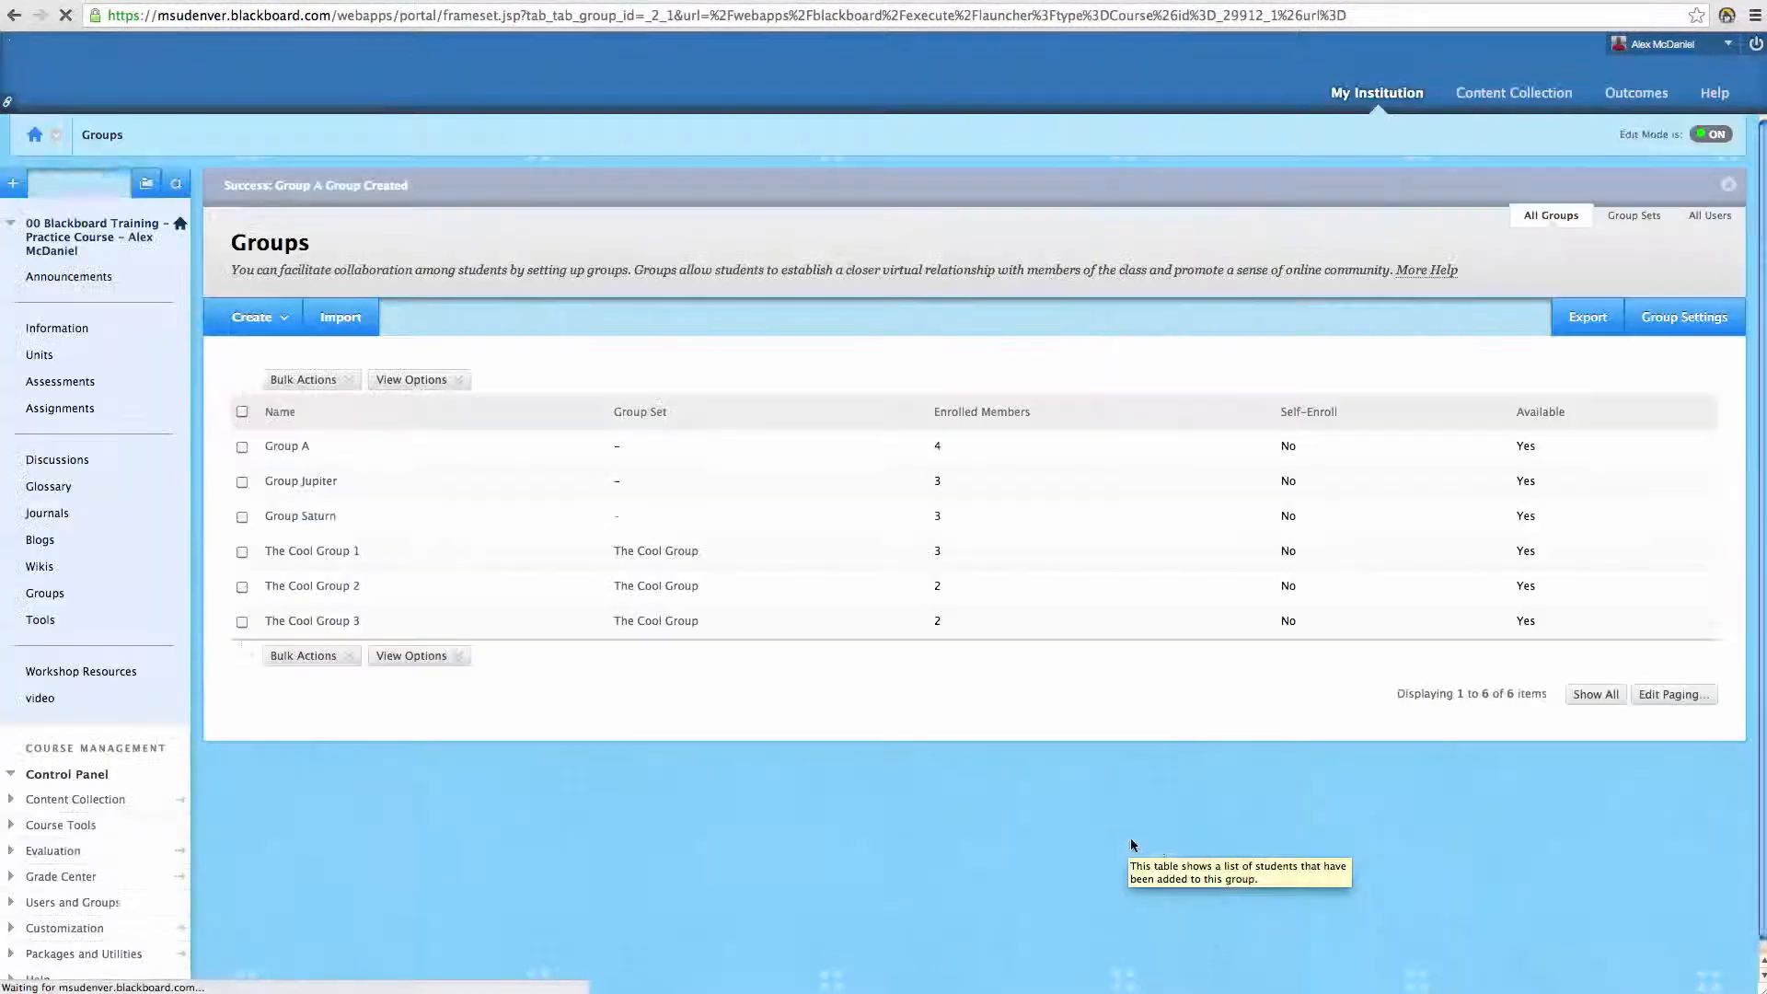
mouse_move(347, 447)
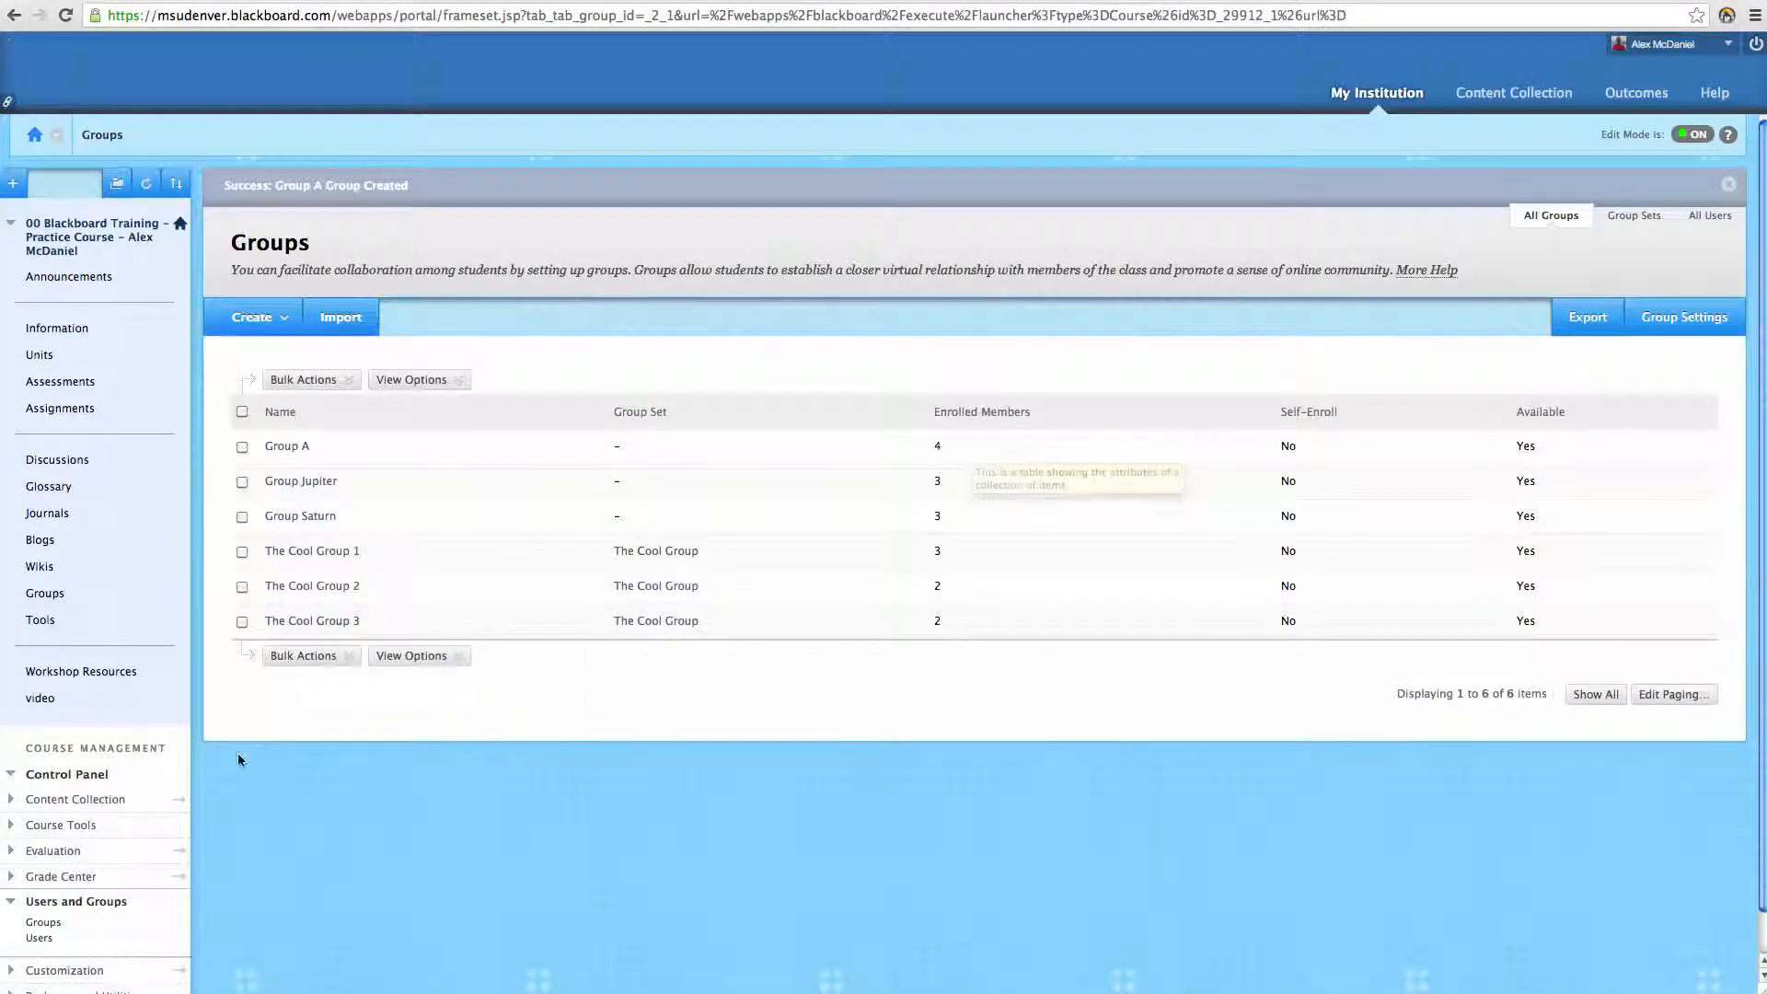
scroll(203, 612, down, 1)
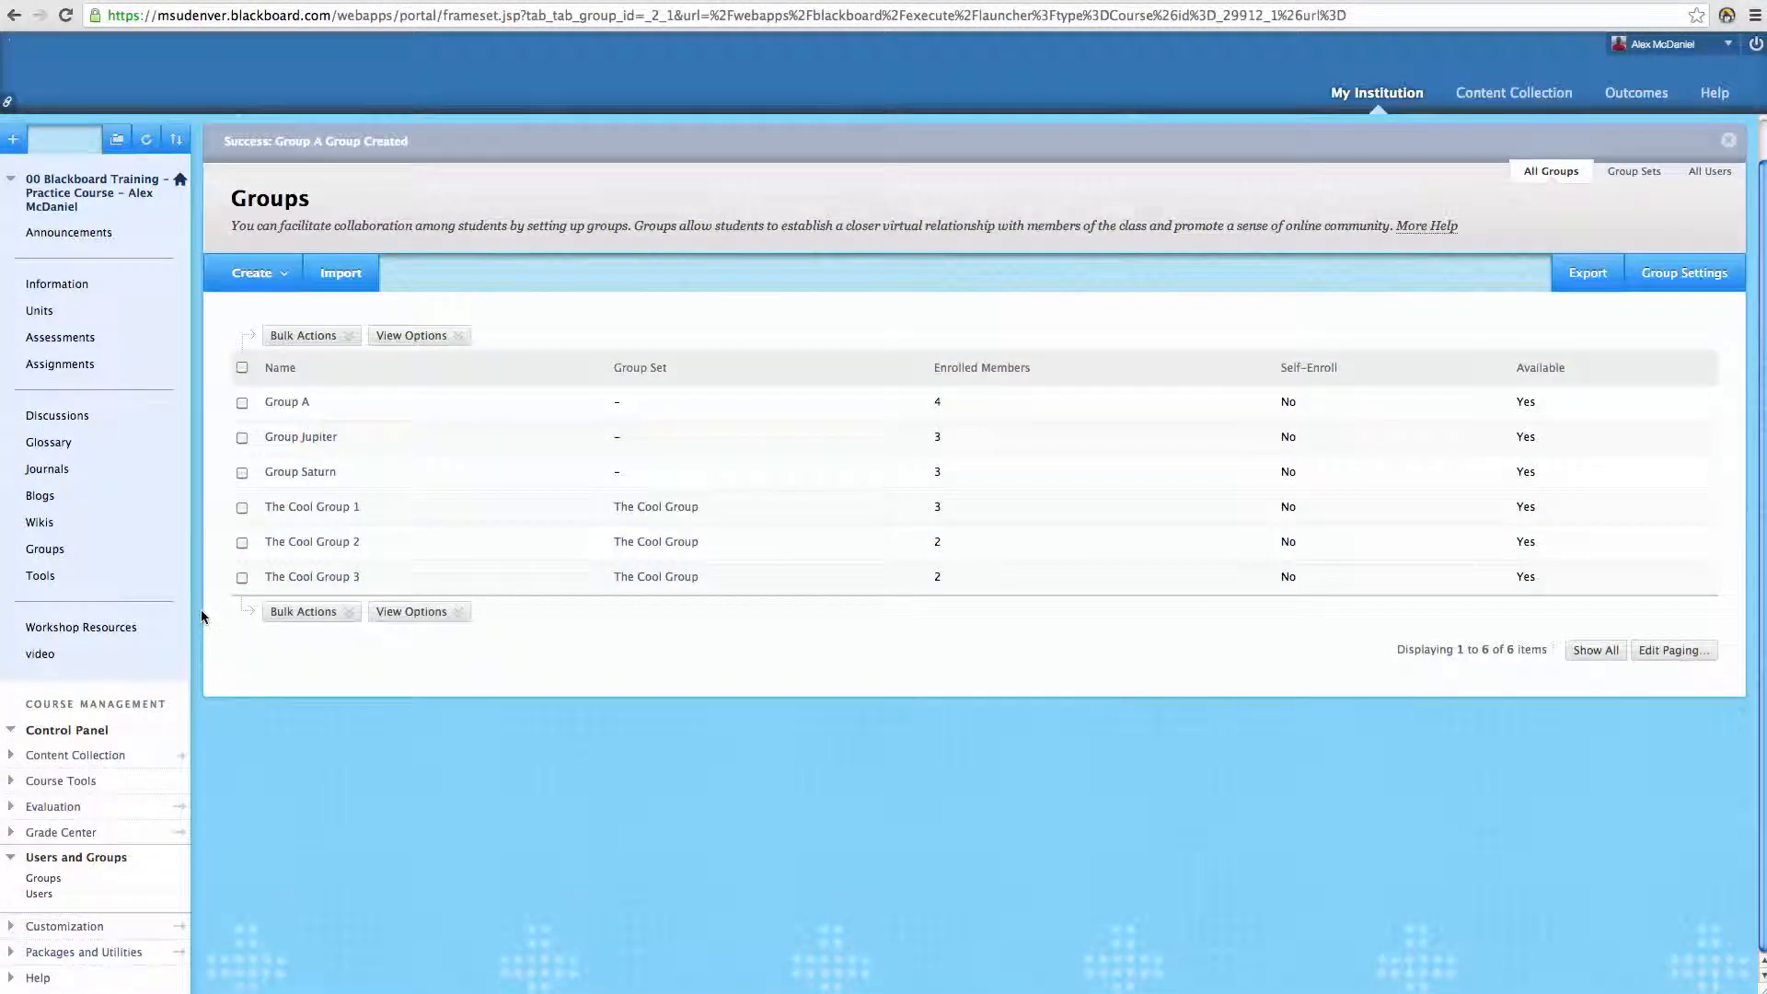
Switch the course to Student View using the course tools in the Control Panel.
click(61, 781)
scroll(74, 778, down, 10)
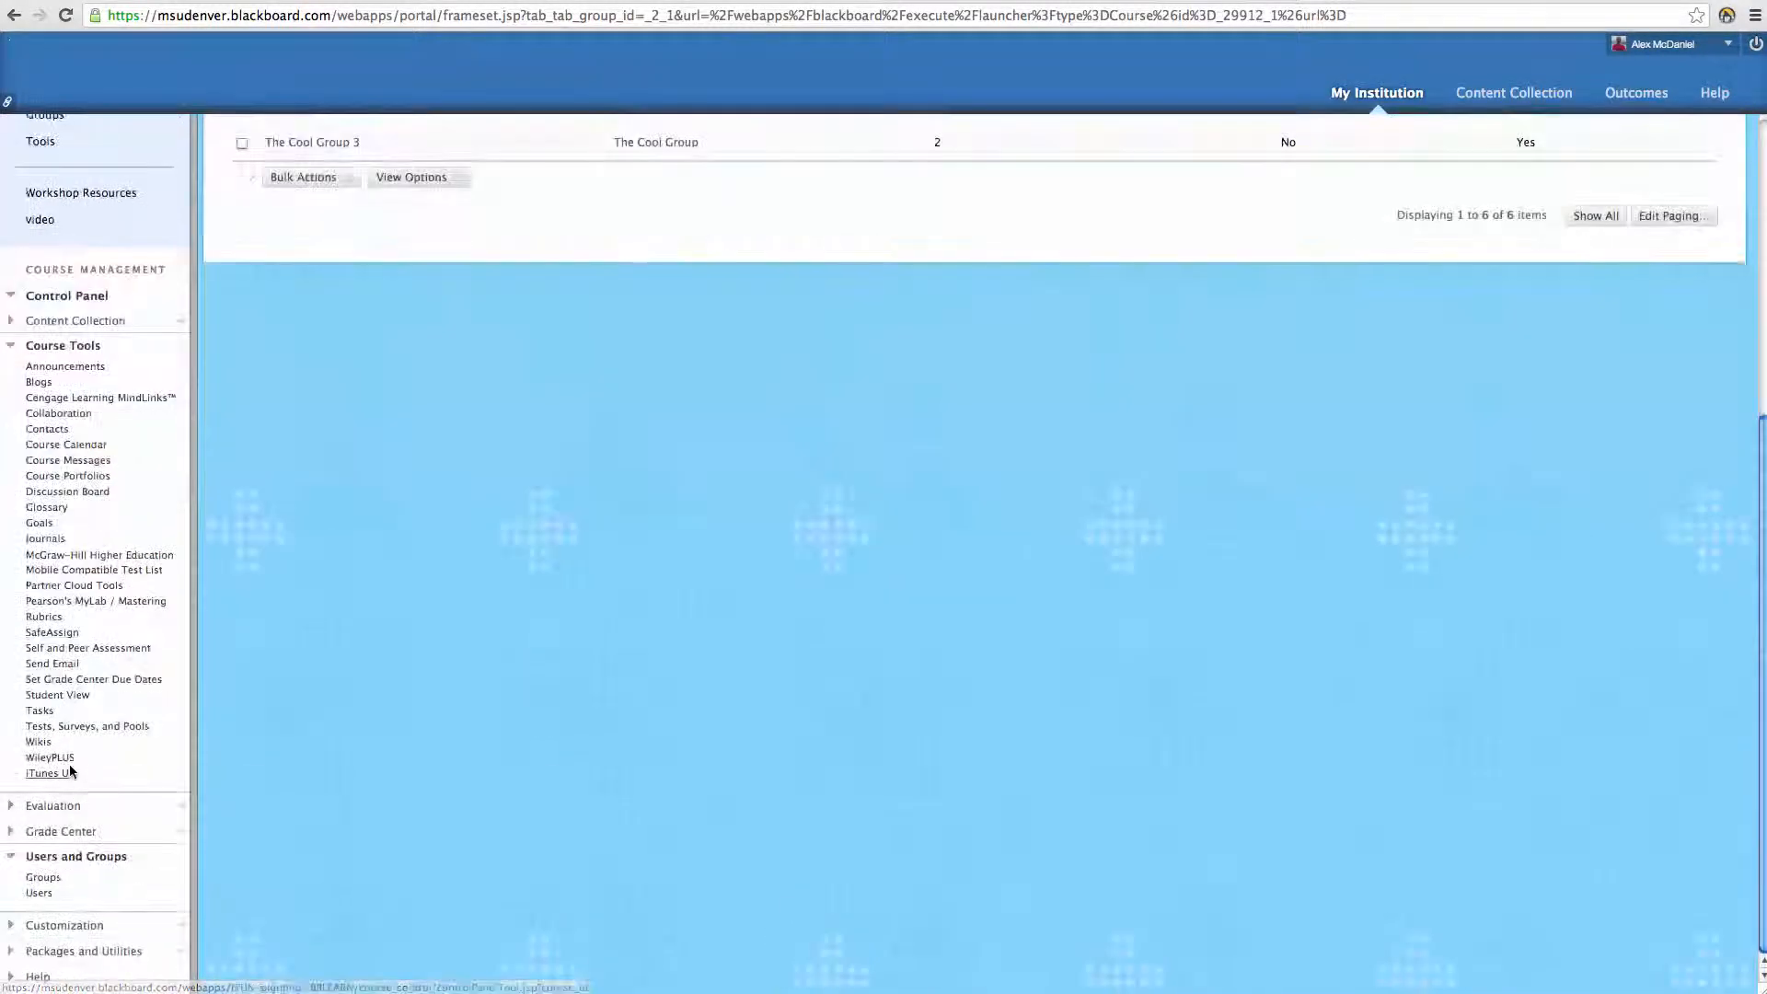
click(66, 697)
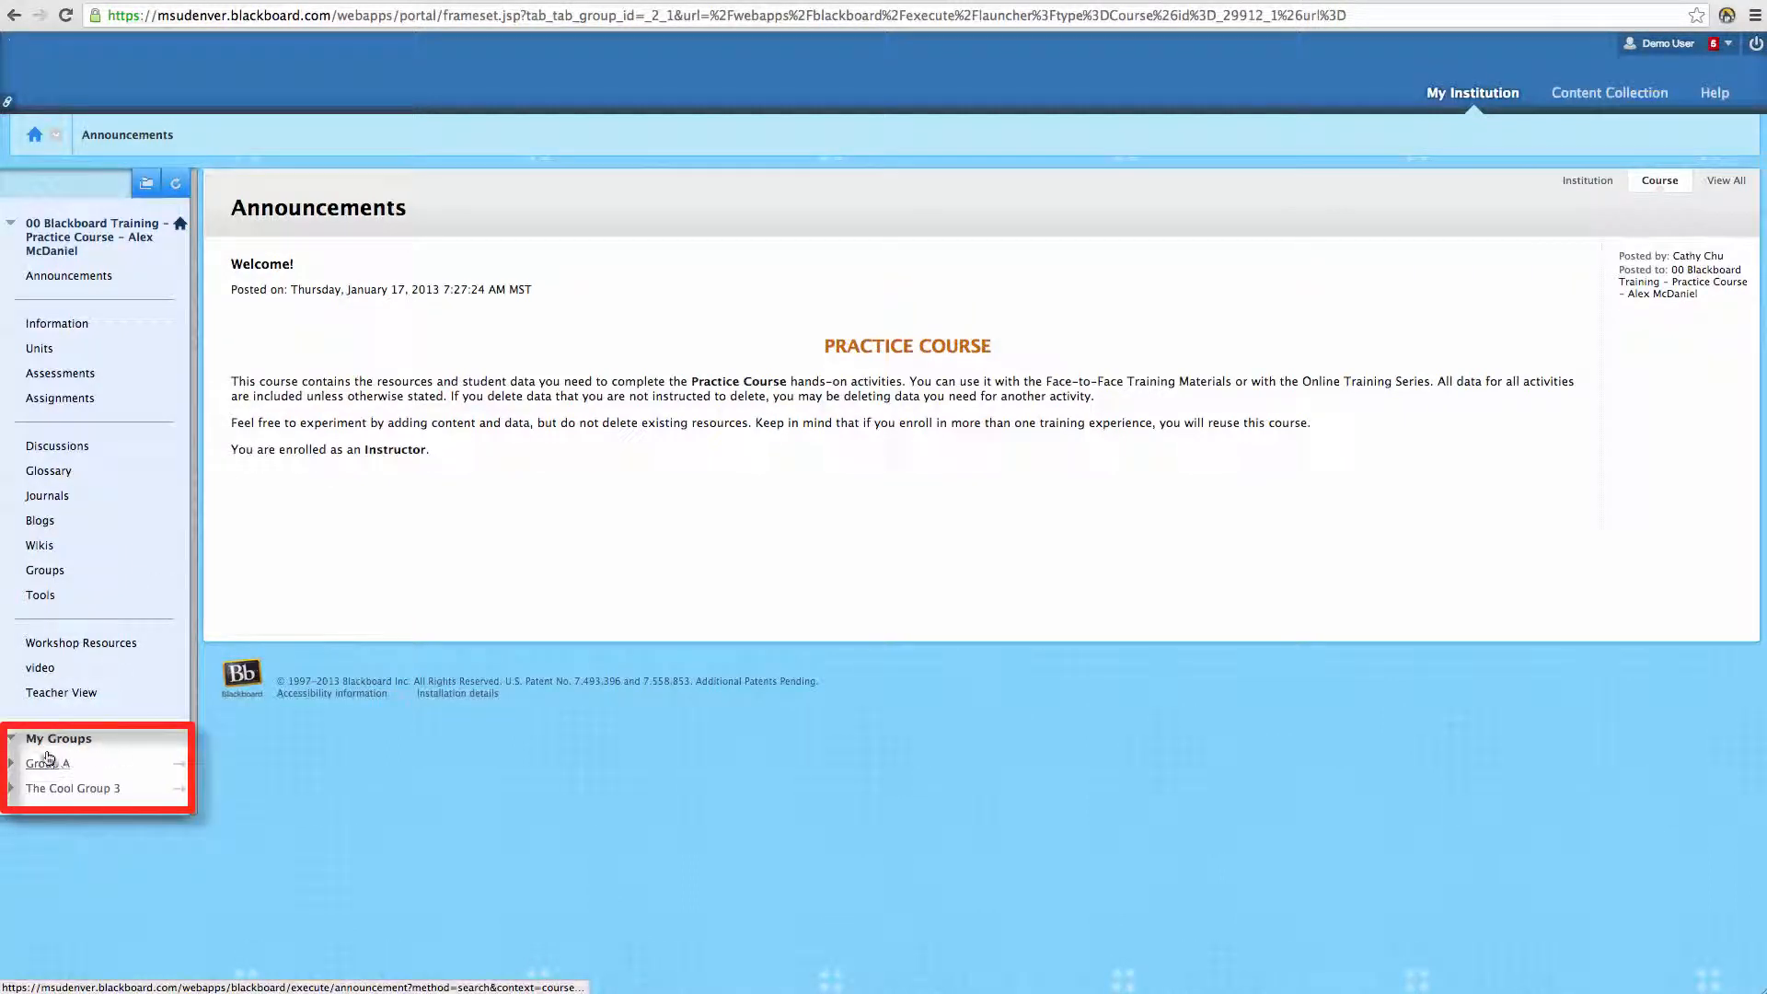
Expand Group A under My Groups to examine its group tools, then collapse it again.
click(15, 739)
click(16, 739)
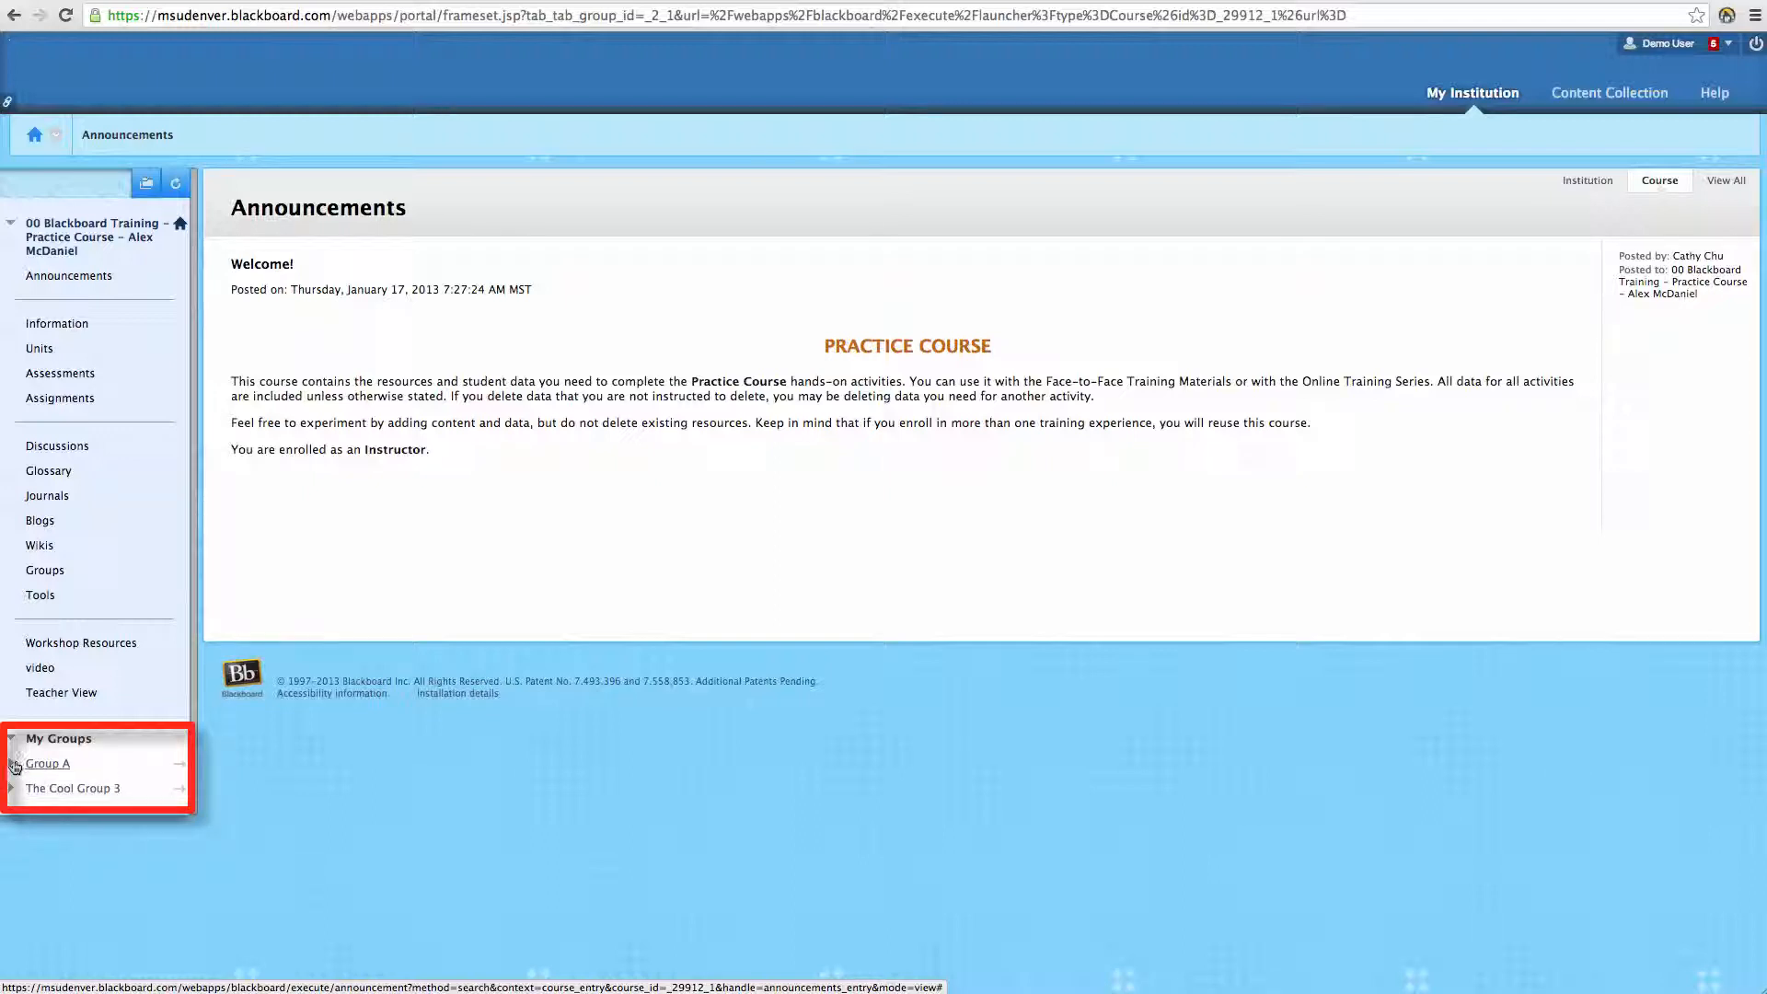
click(13, 765)
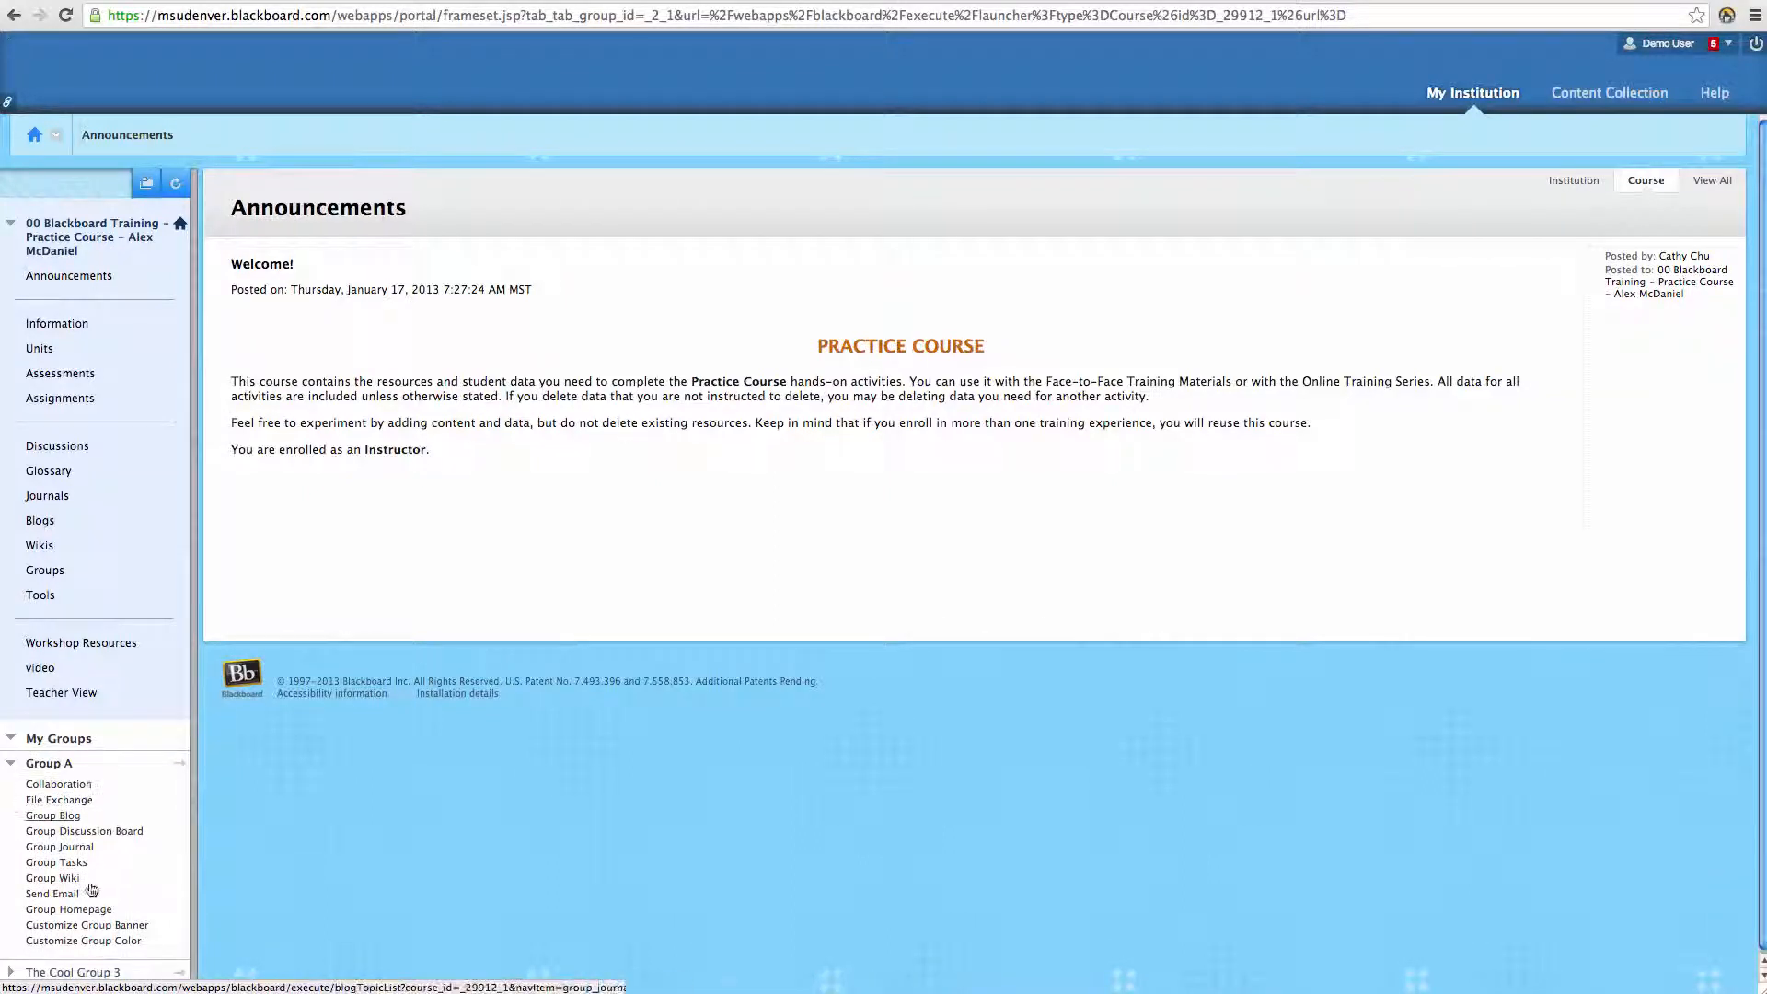
click(12, 765)
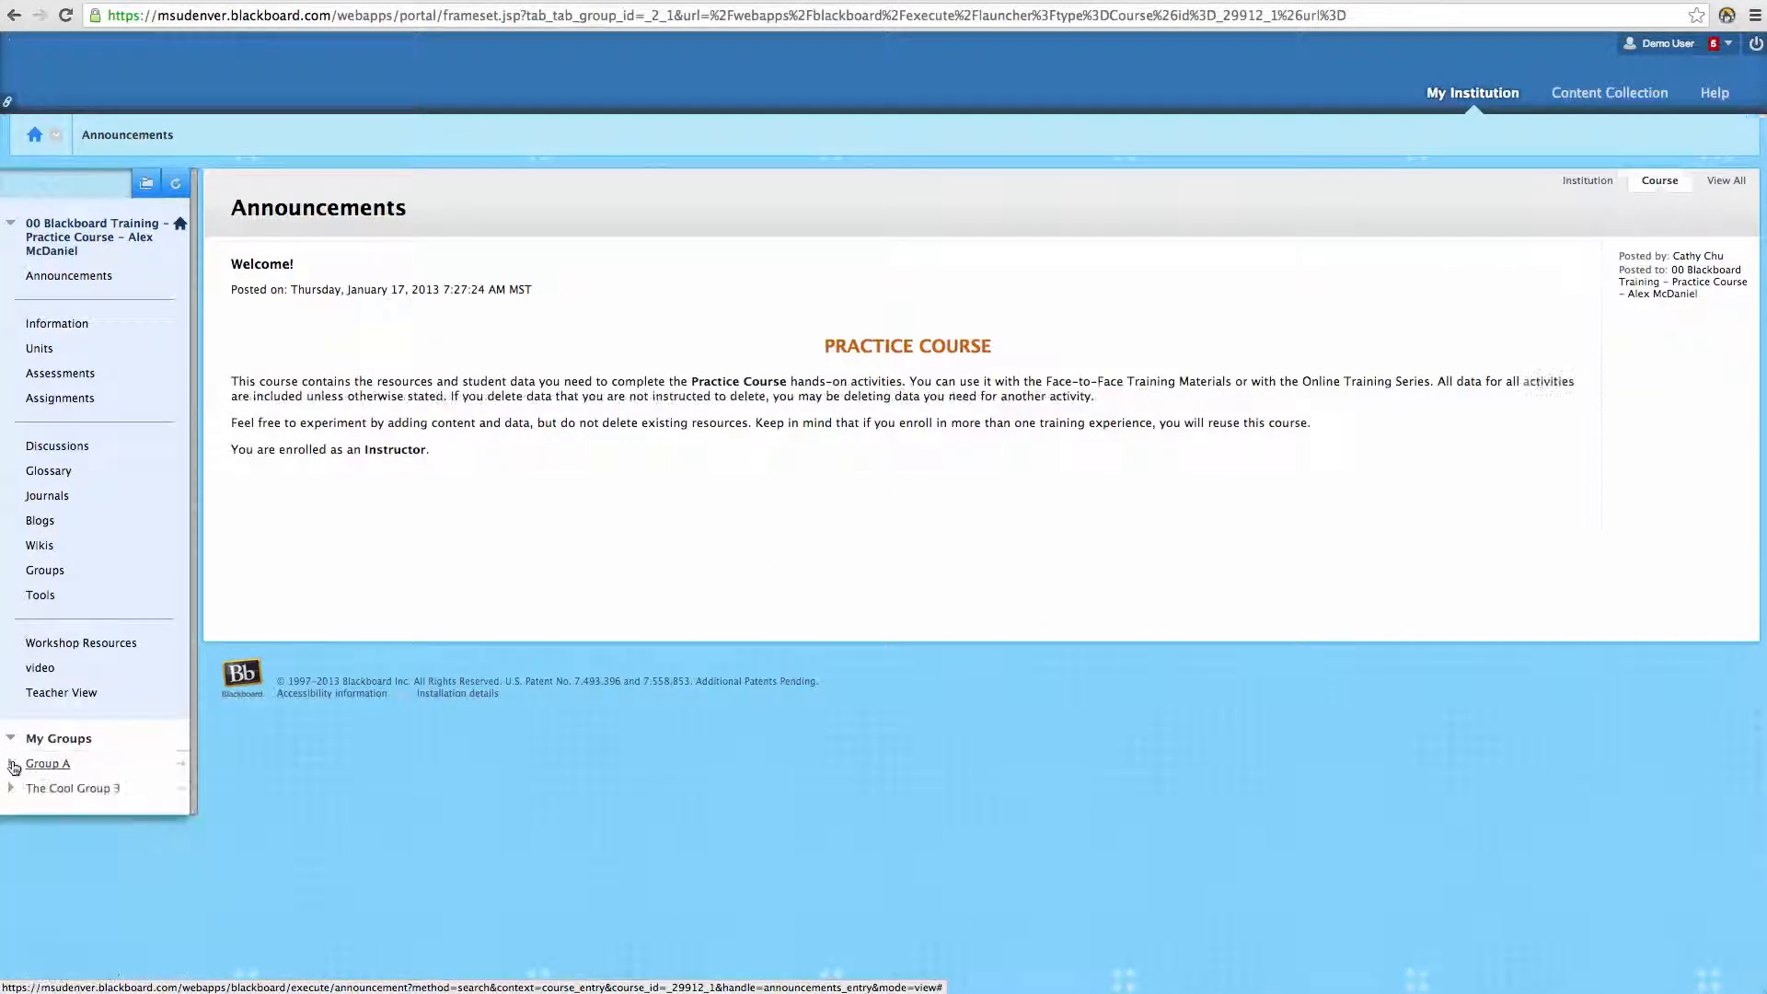
click(12, 764)
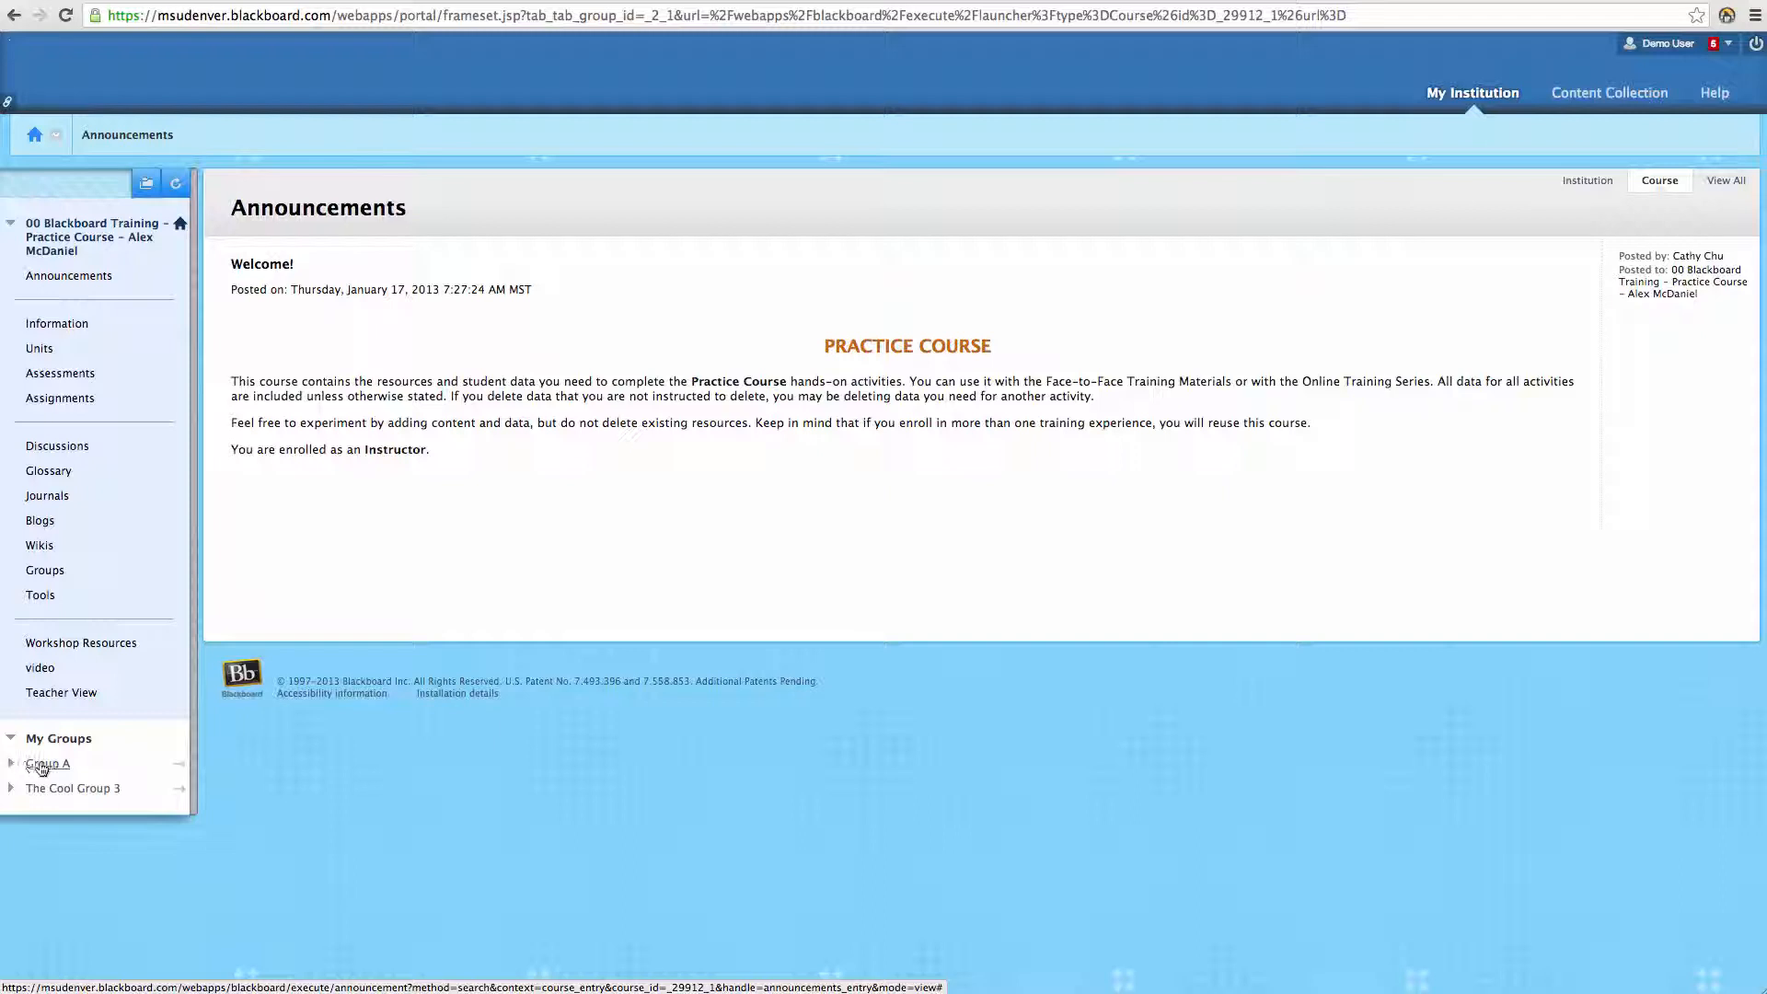
Open the Group A homepage from My Groups and collapse the My Groups list.
click(182, 766)
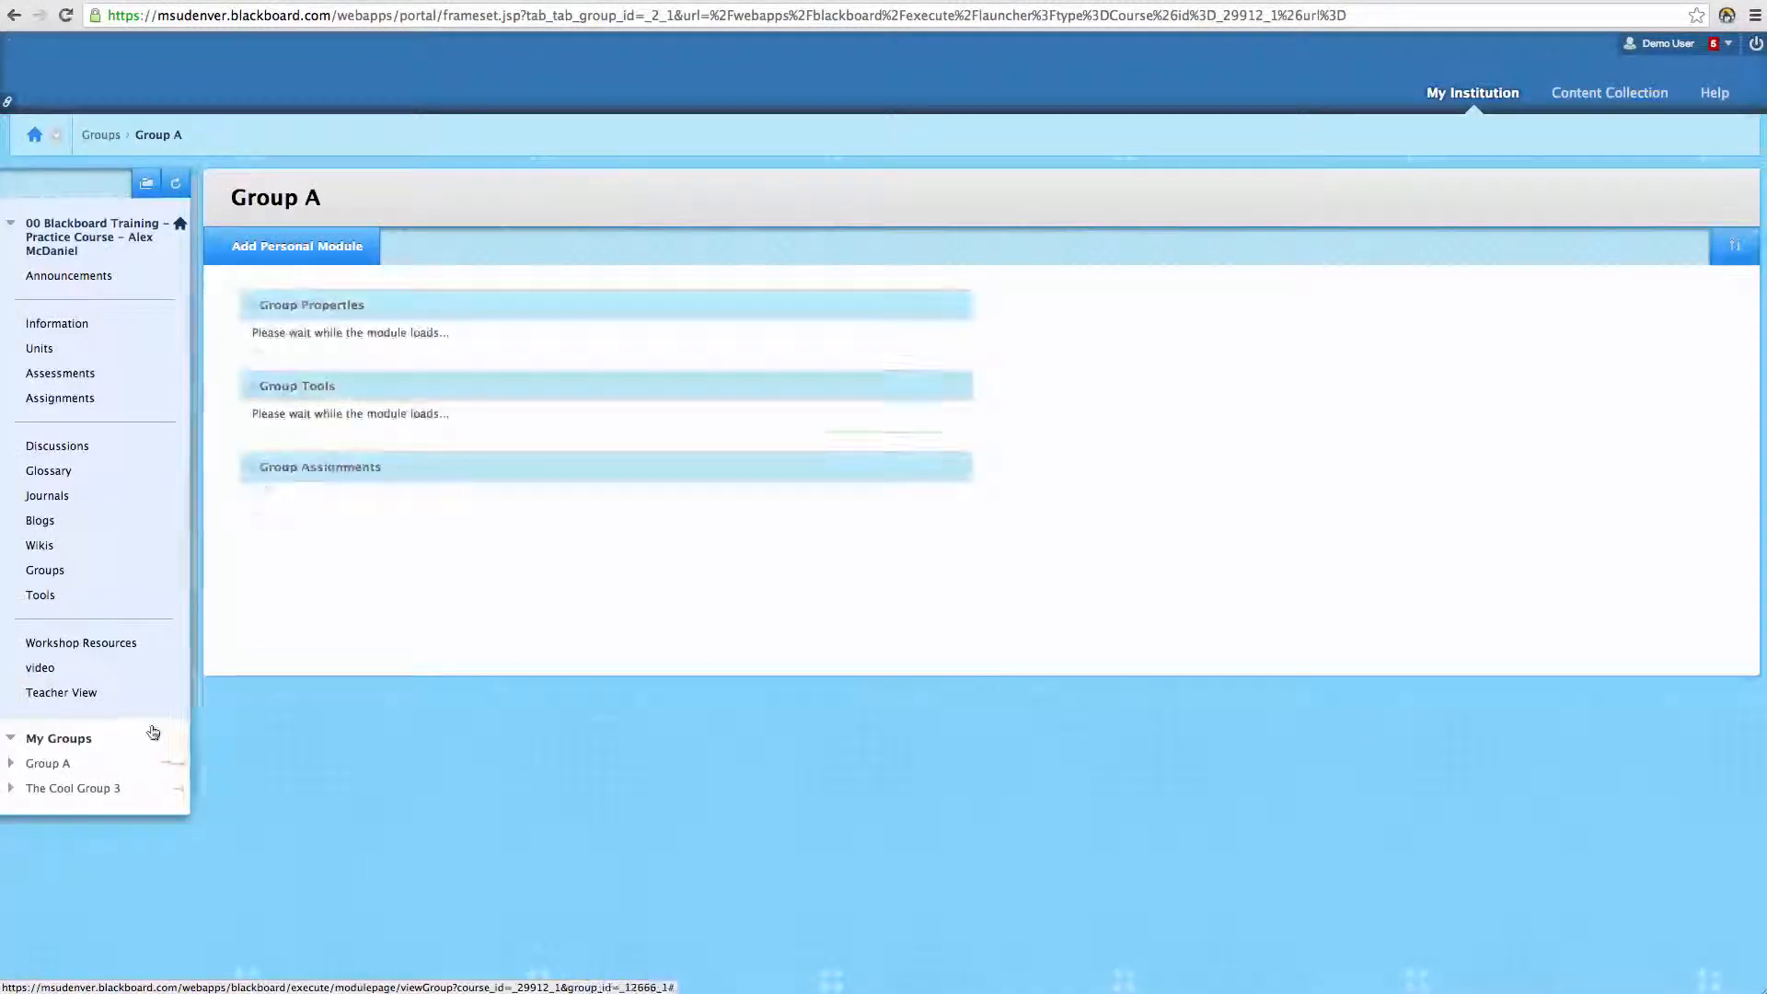
click(12, 760)
click(12, 738)
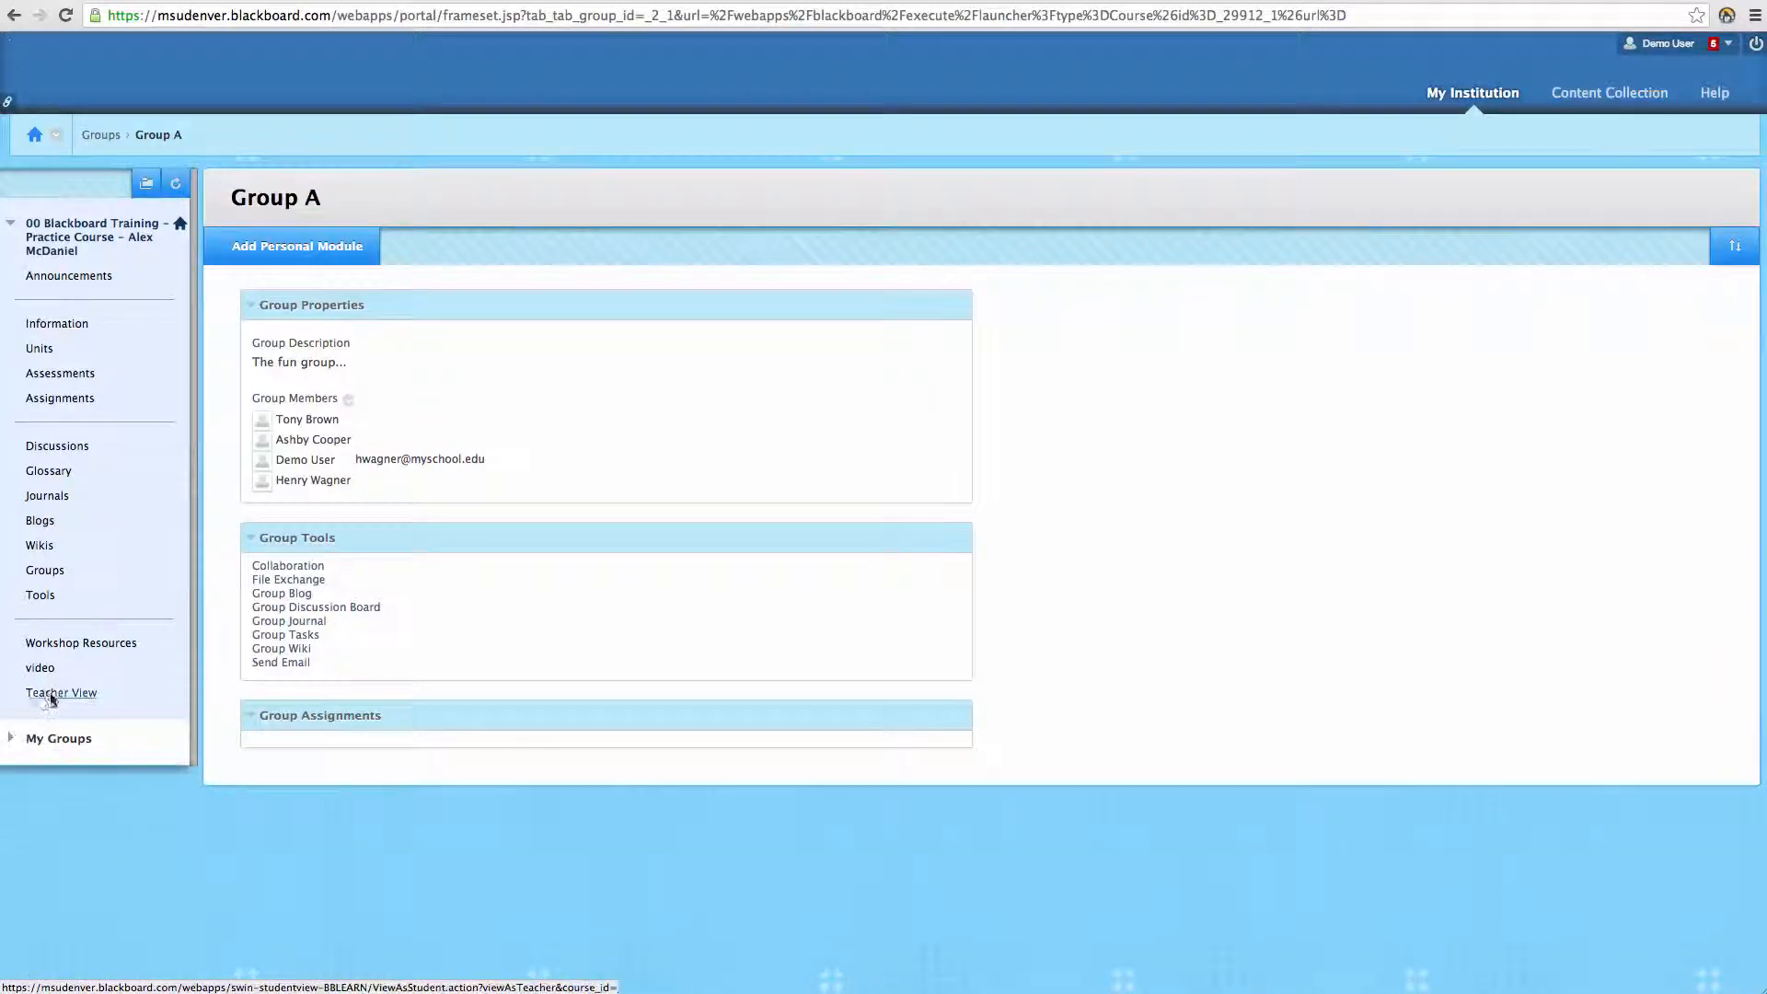
Open the course's Groups page as the student and view Group A's properties and tools.
click(63, 569)
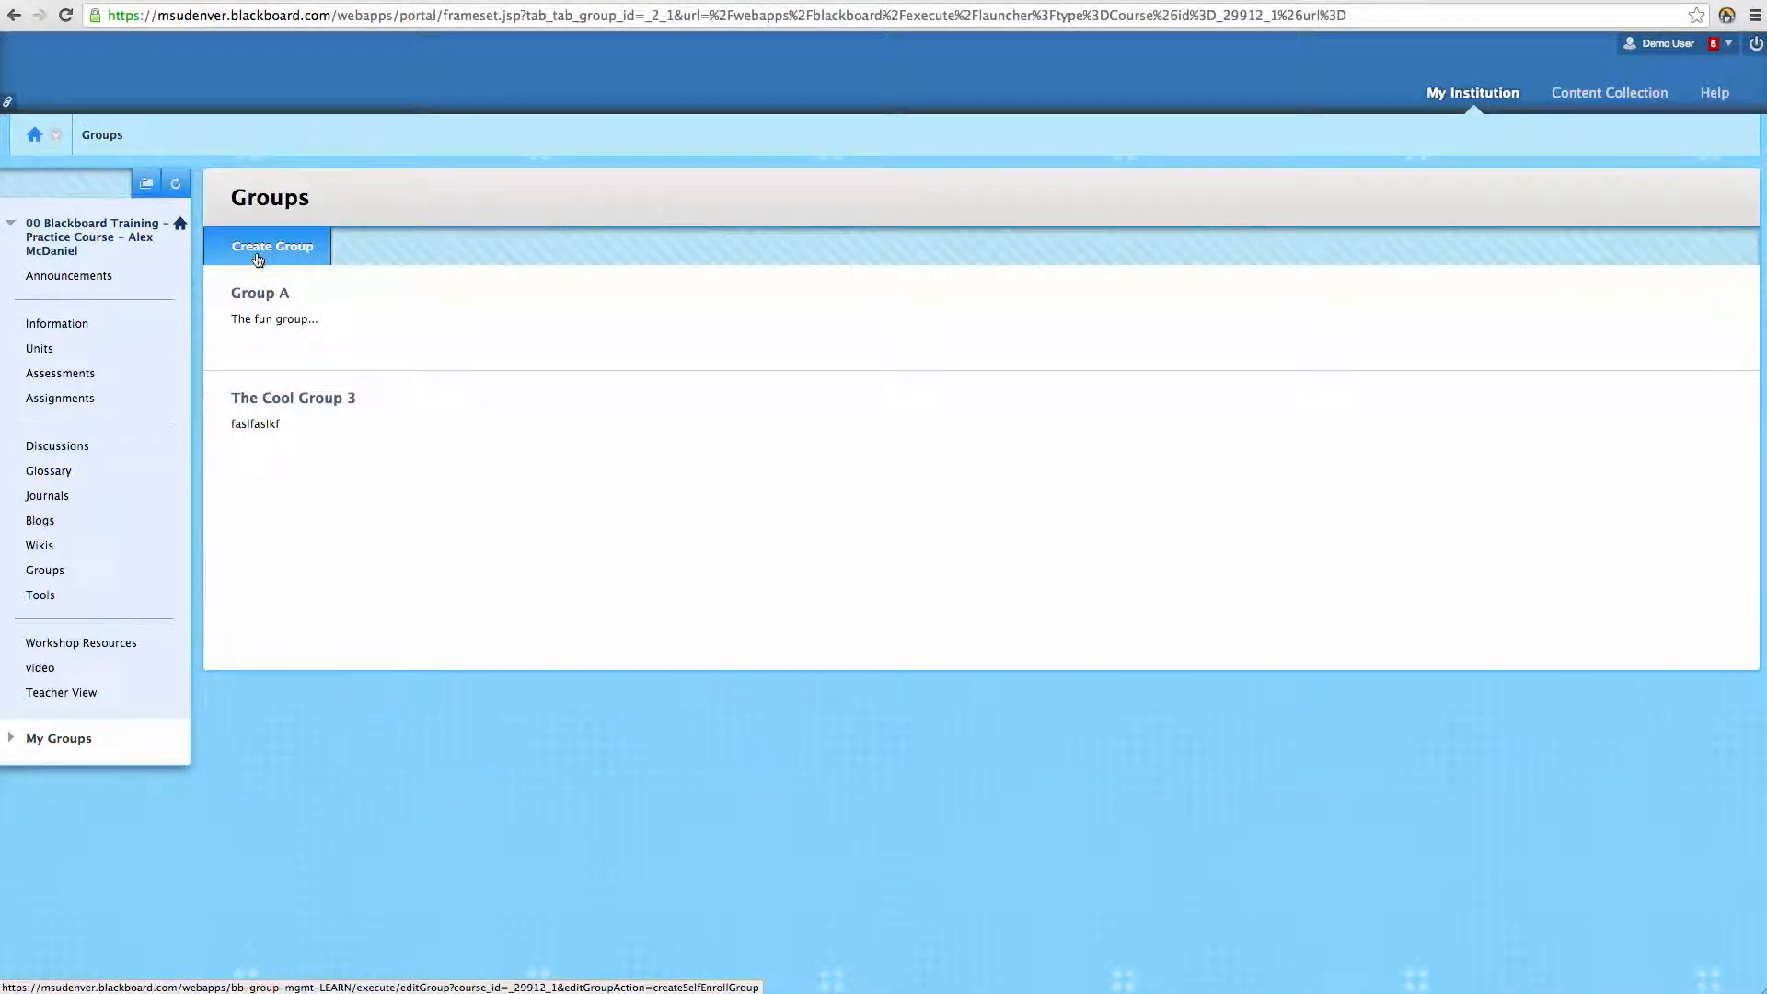
click(259, 260)
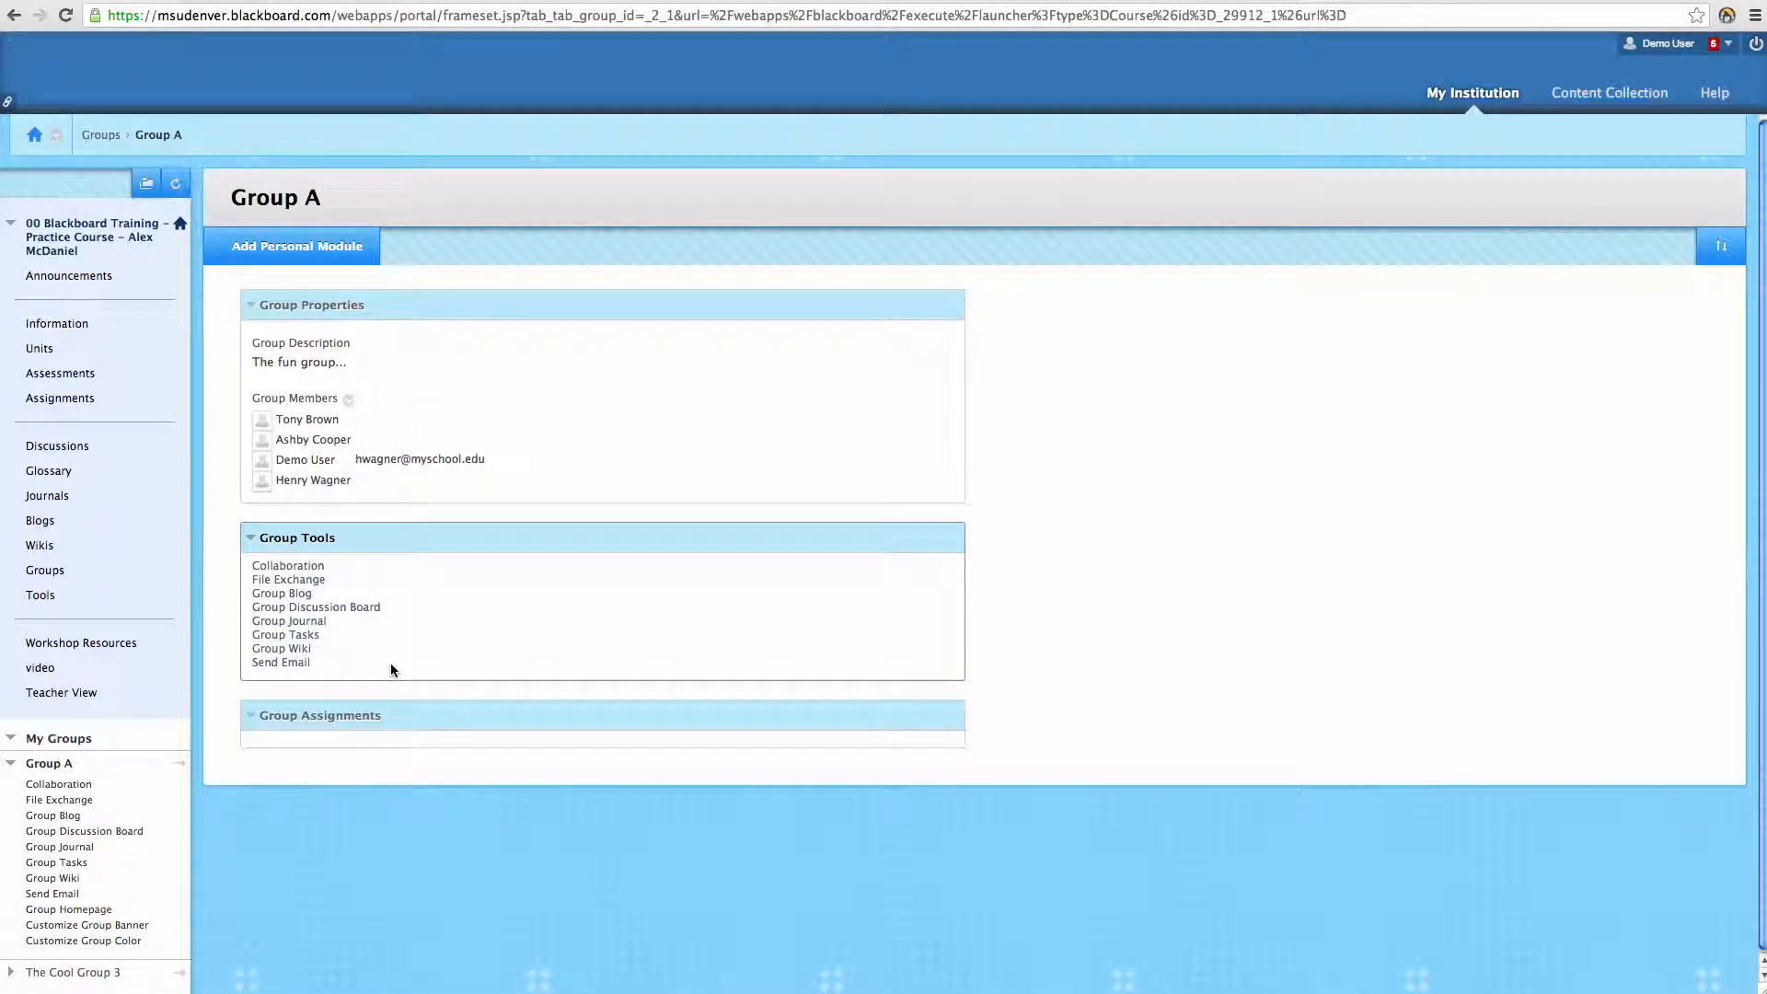
scroll(276, 670, down, 1)
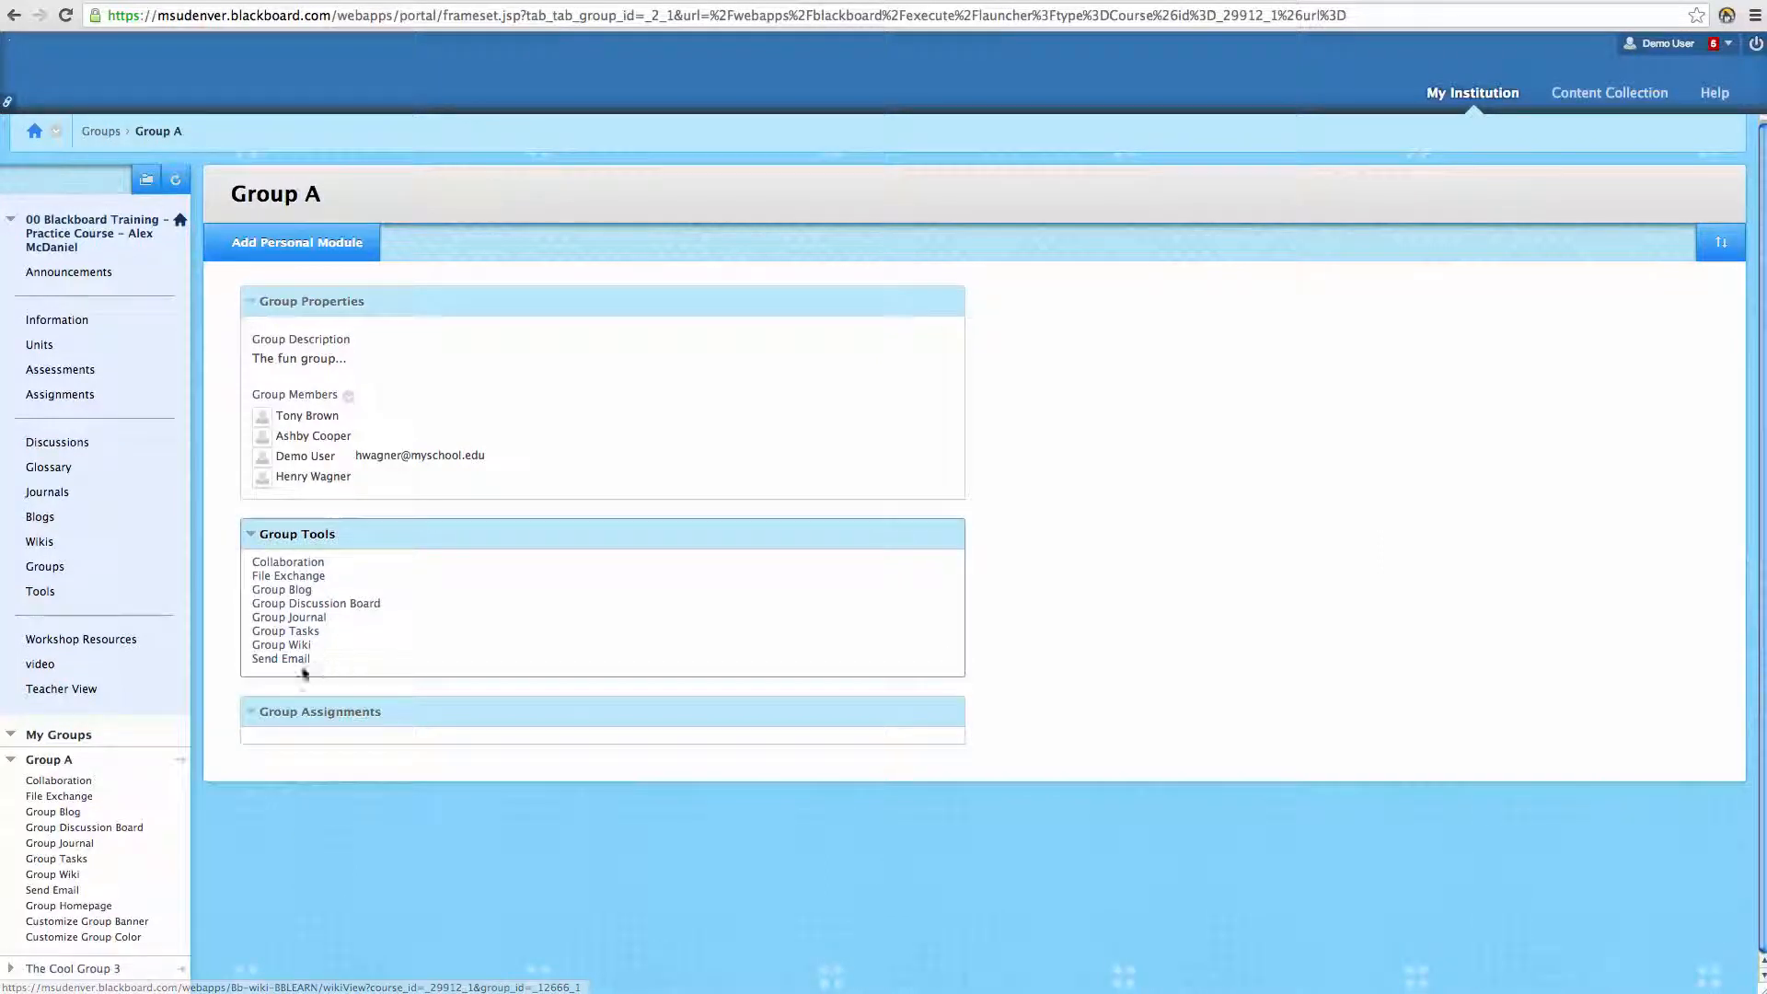
Return to Teacher View and open the course's Groups page.
click(109, 690)
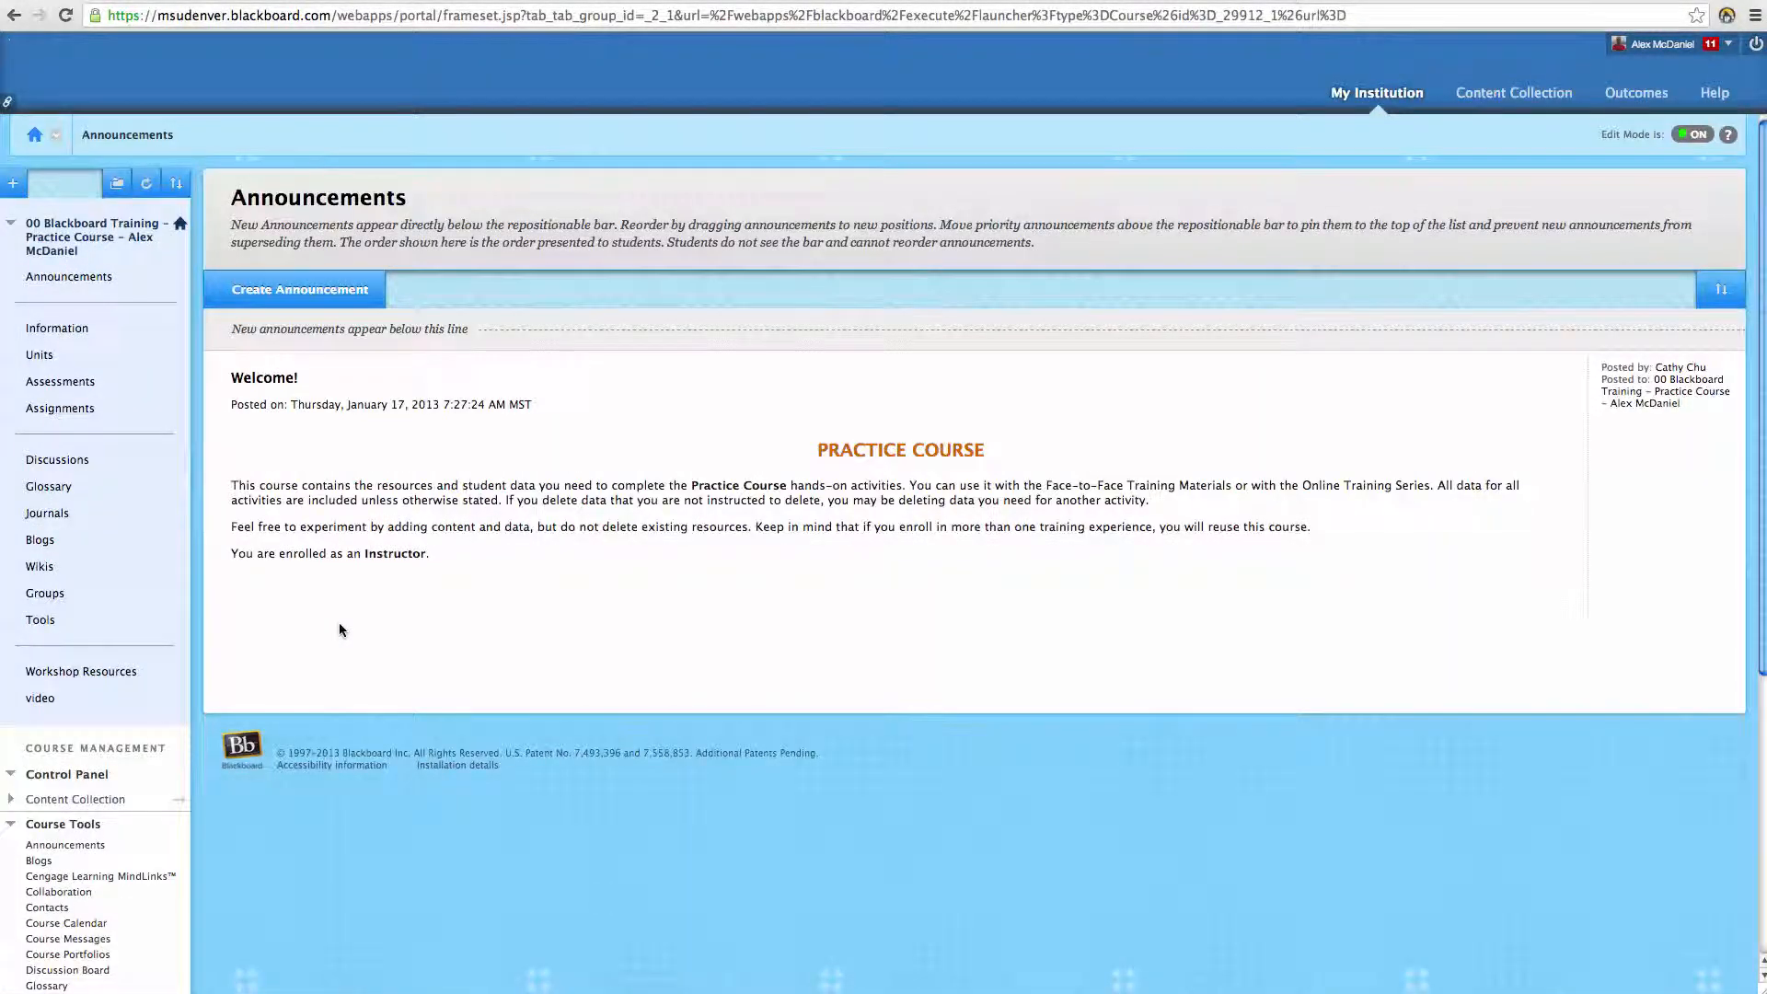
click(48, 594)
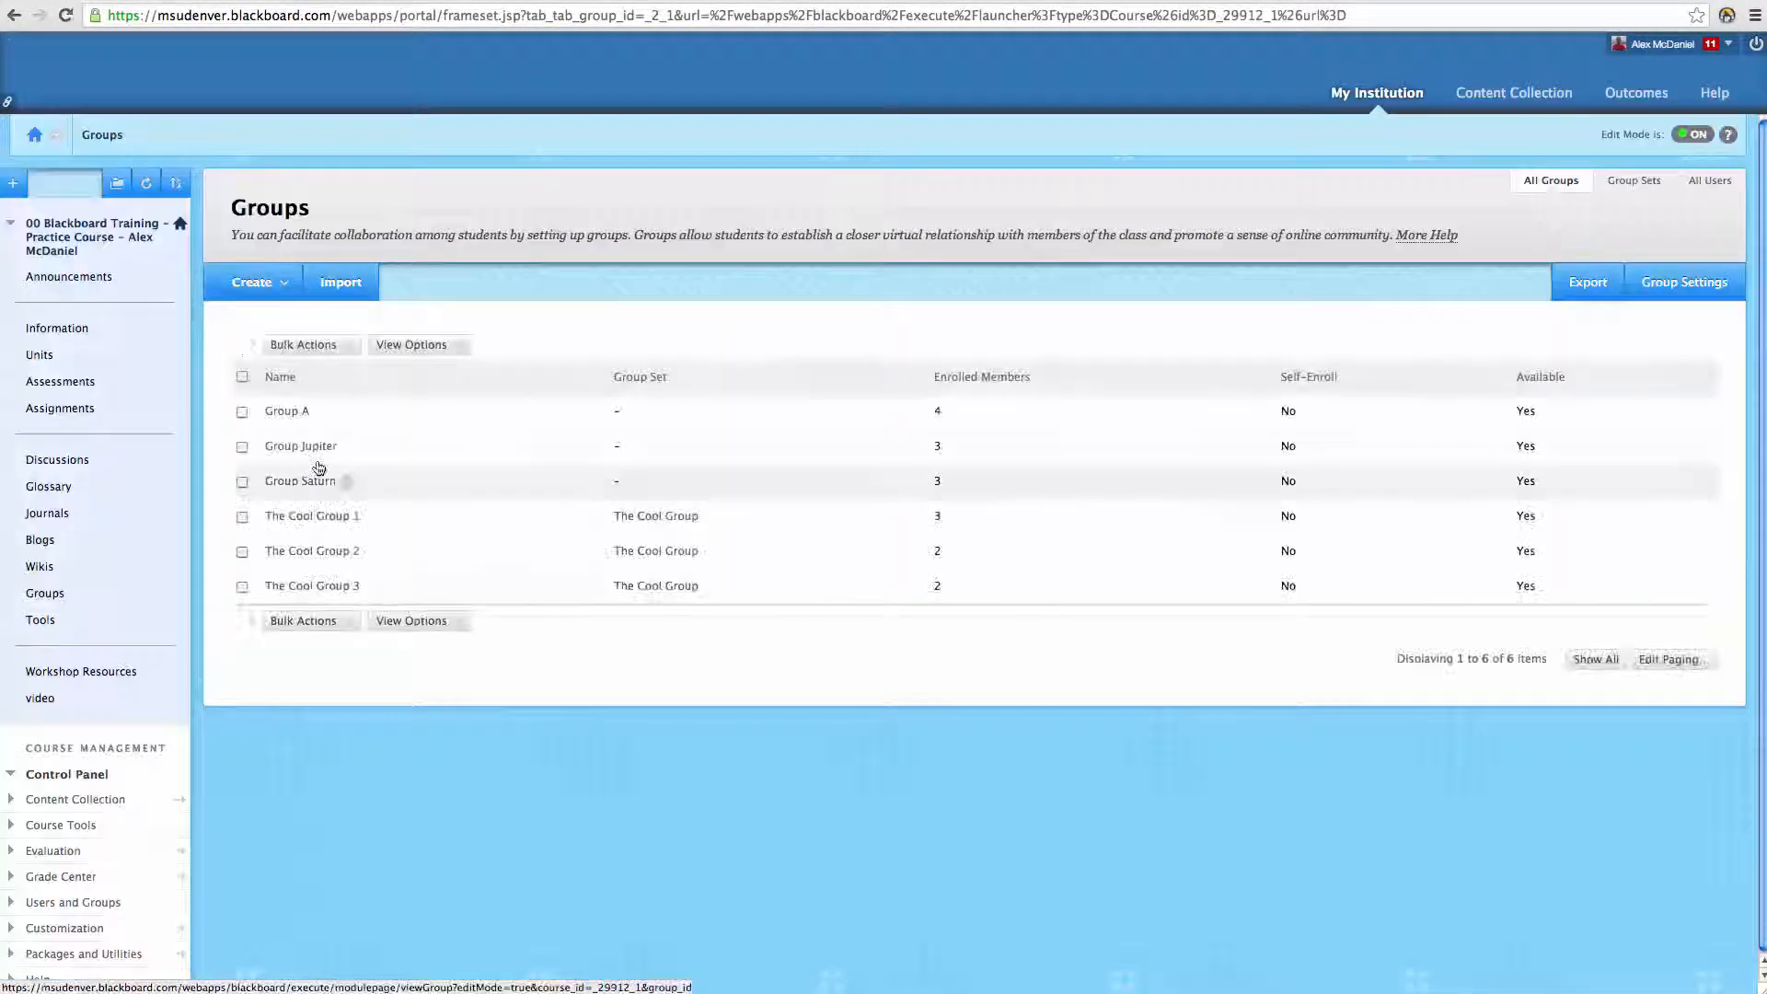
Start a single self-enroll group and name it Group B, leaving the description empty.
click(253, 282)
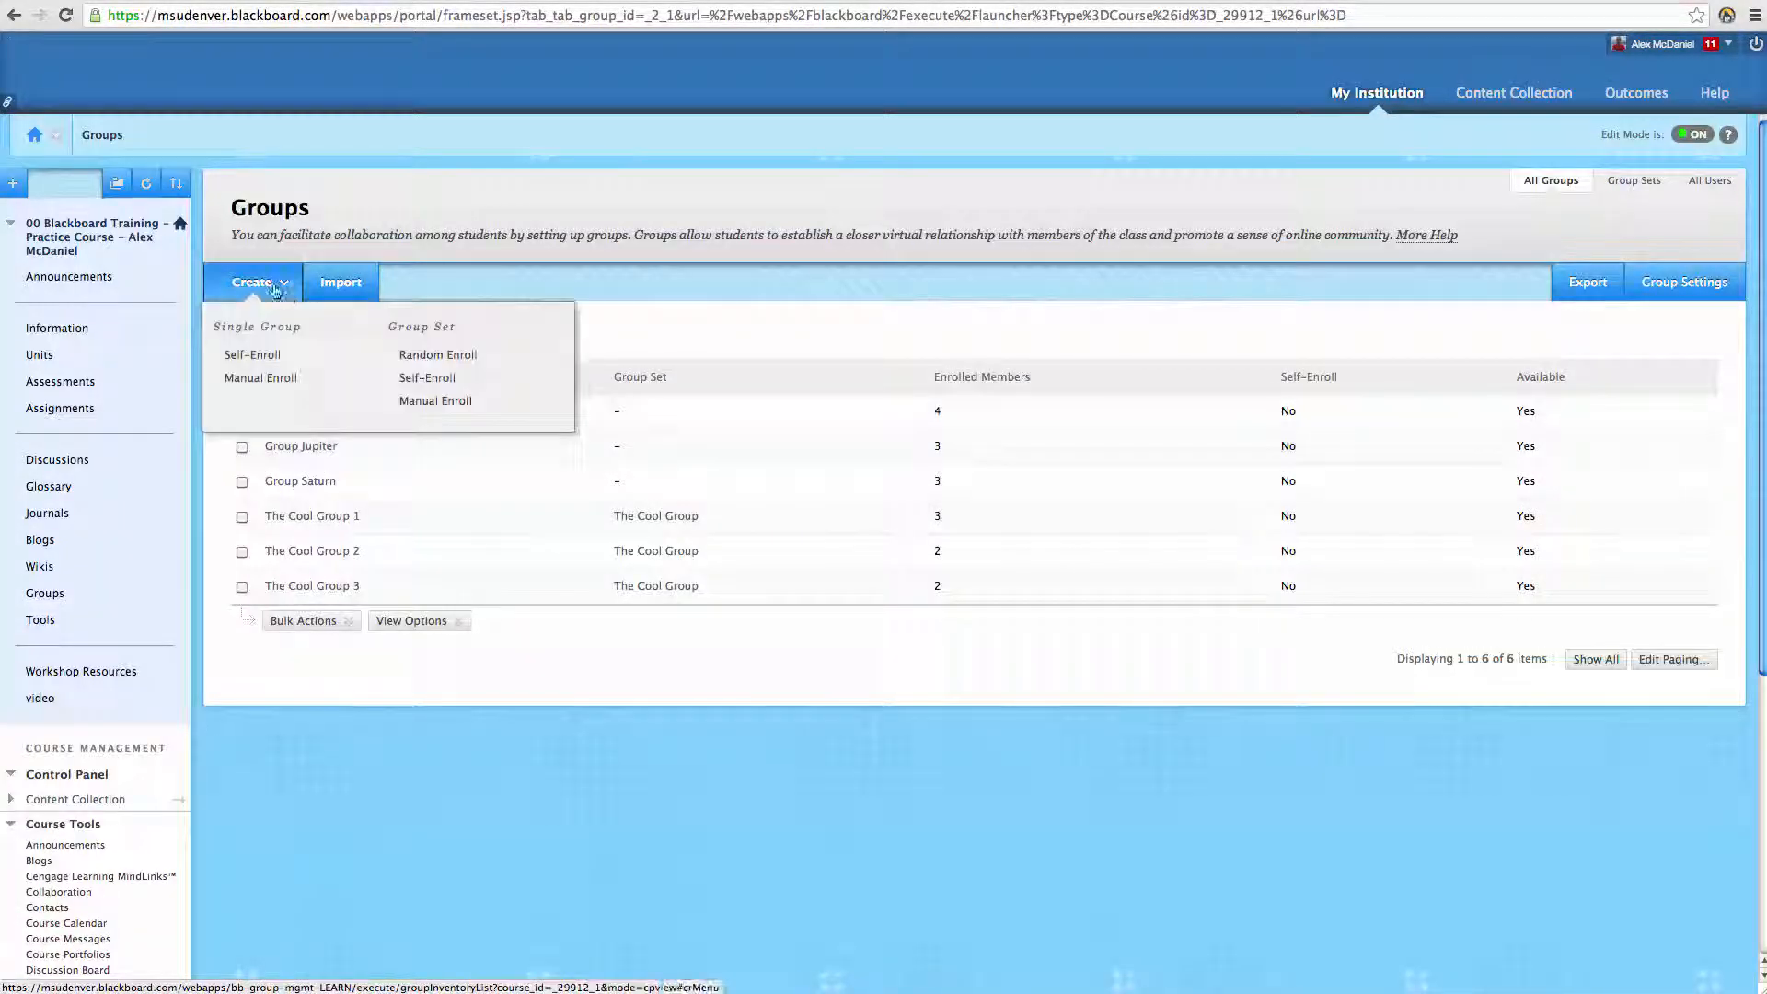
click(293, 362)
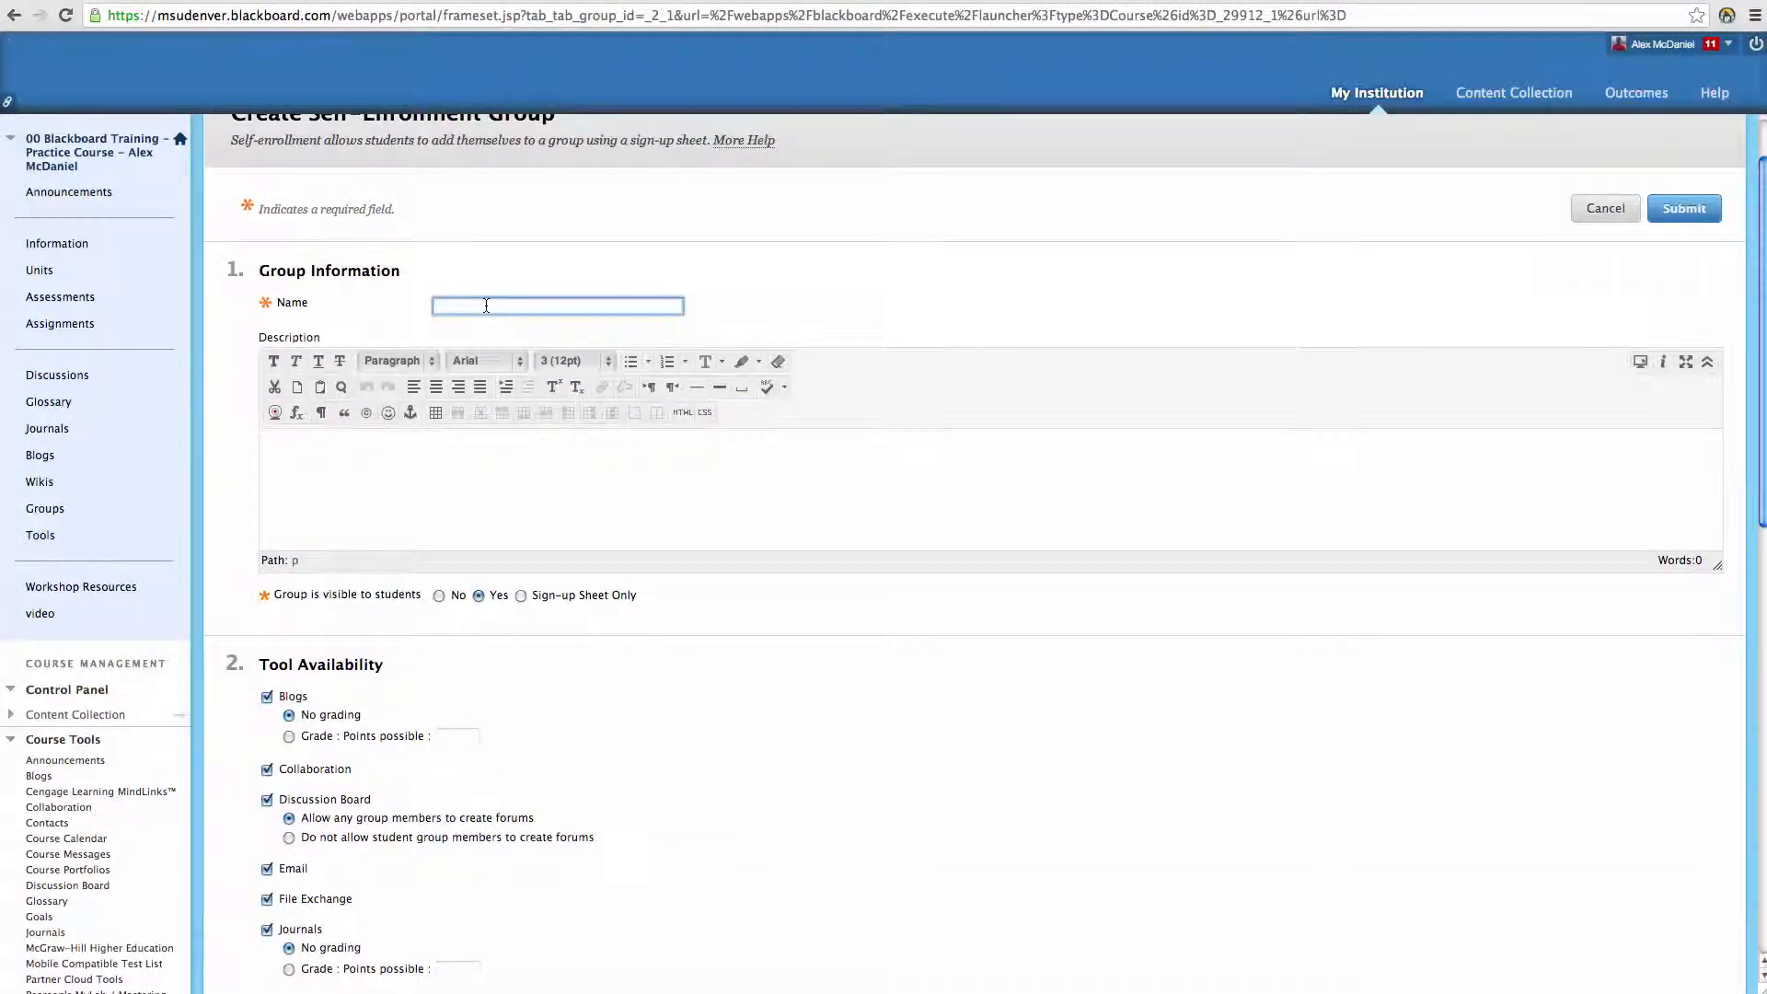
text(Grou)
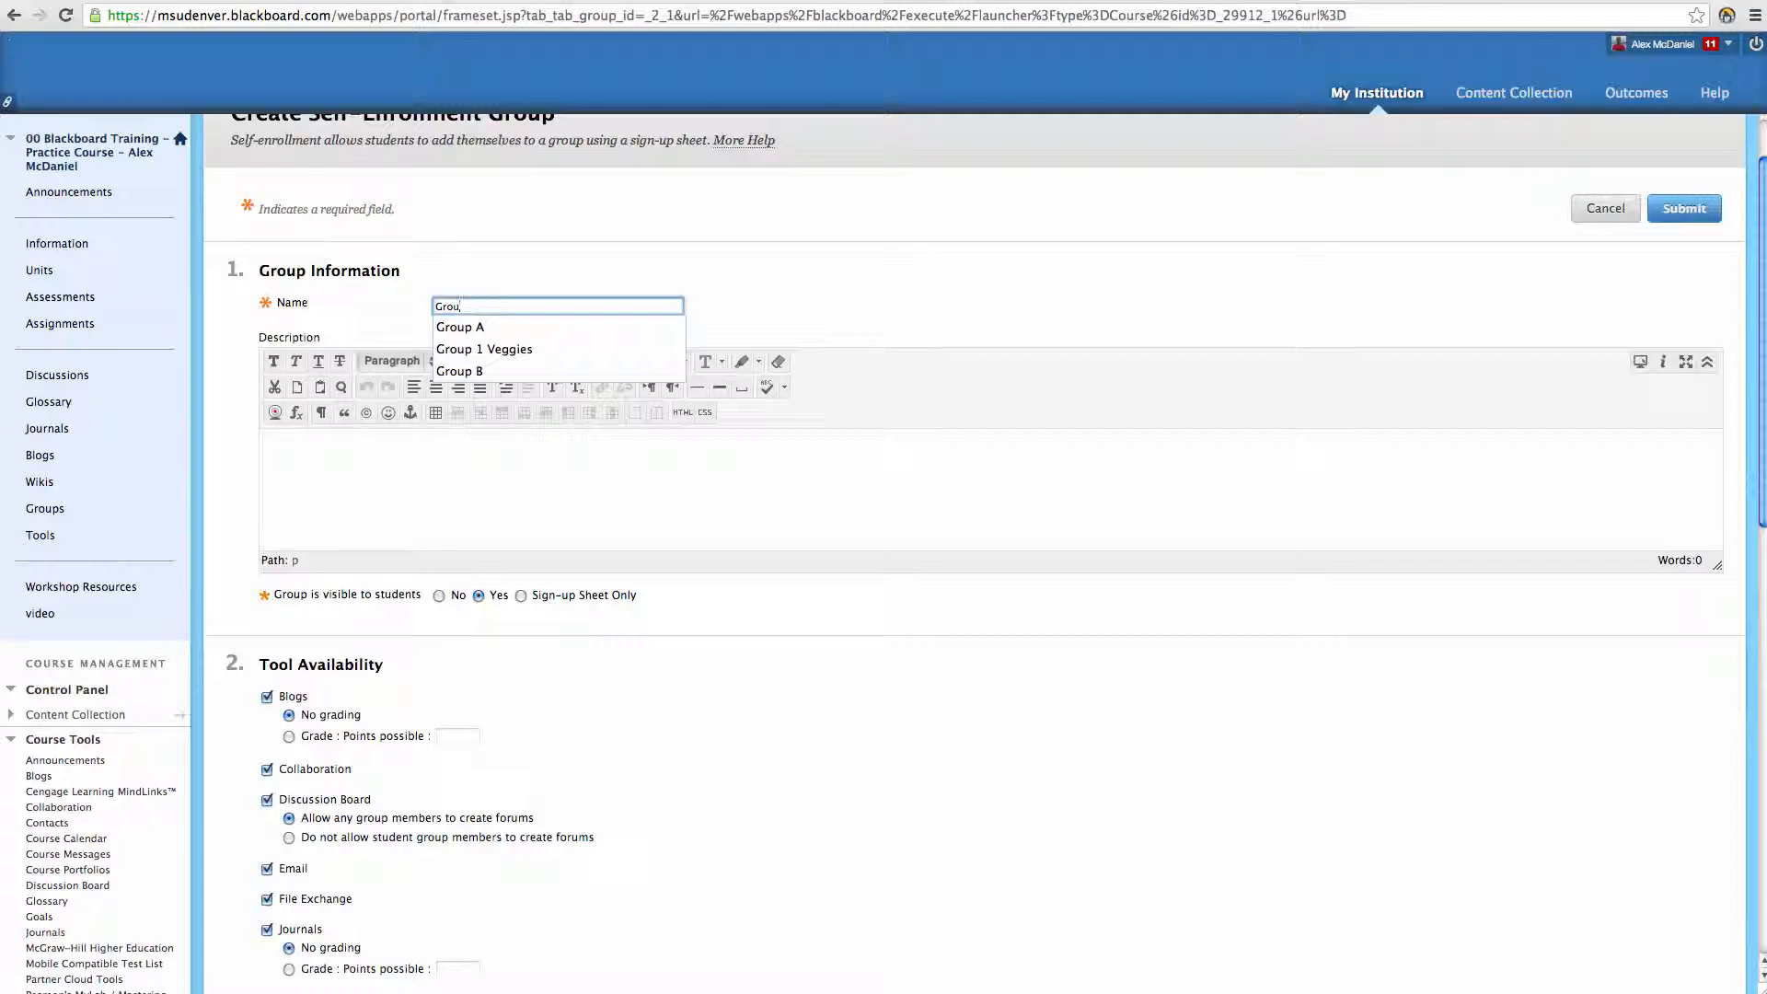
text(p B)
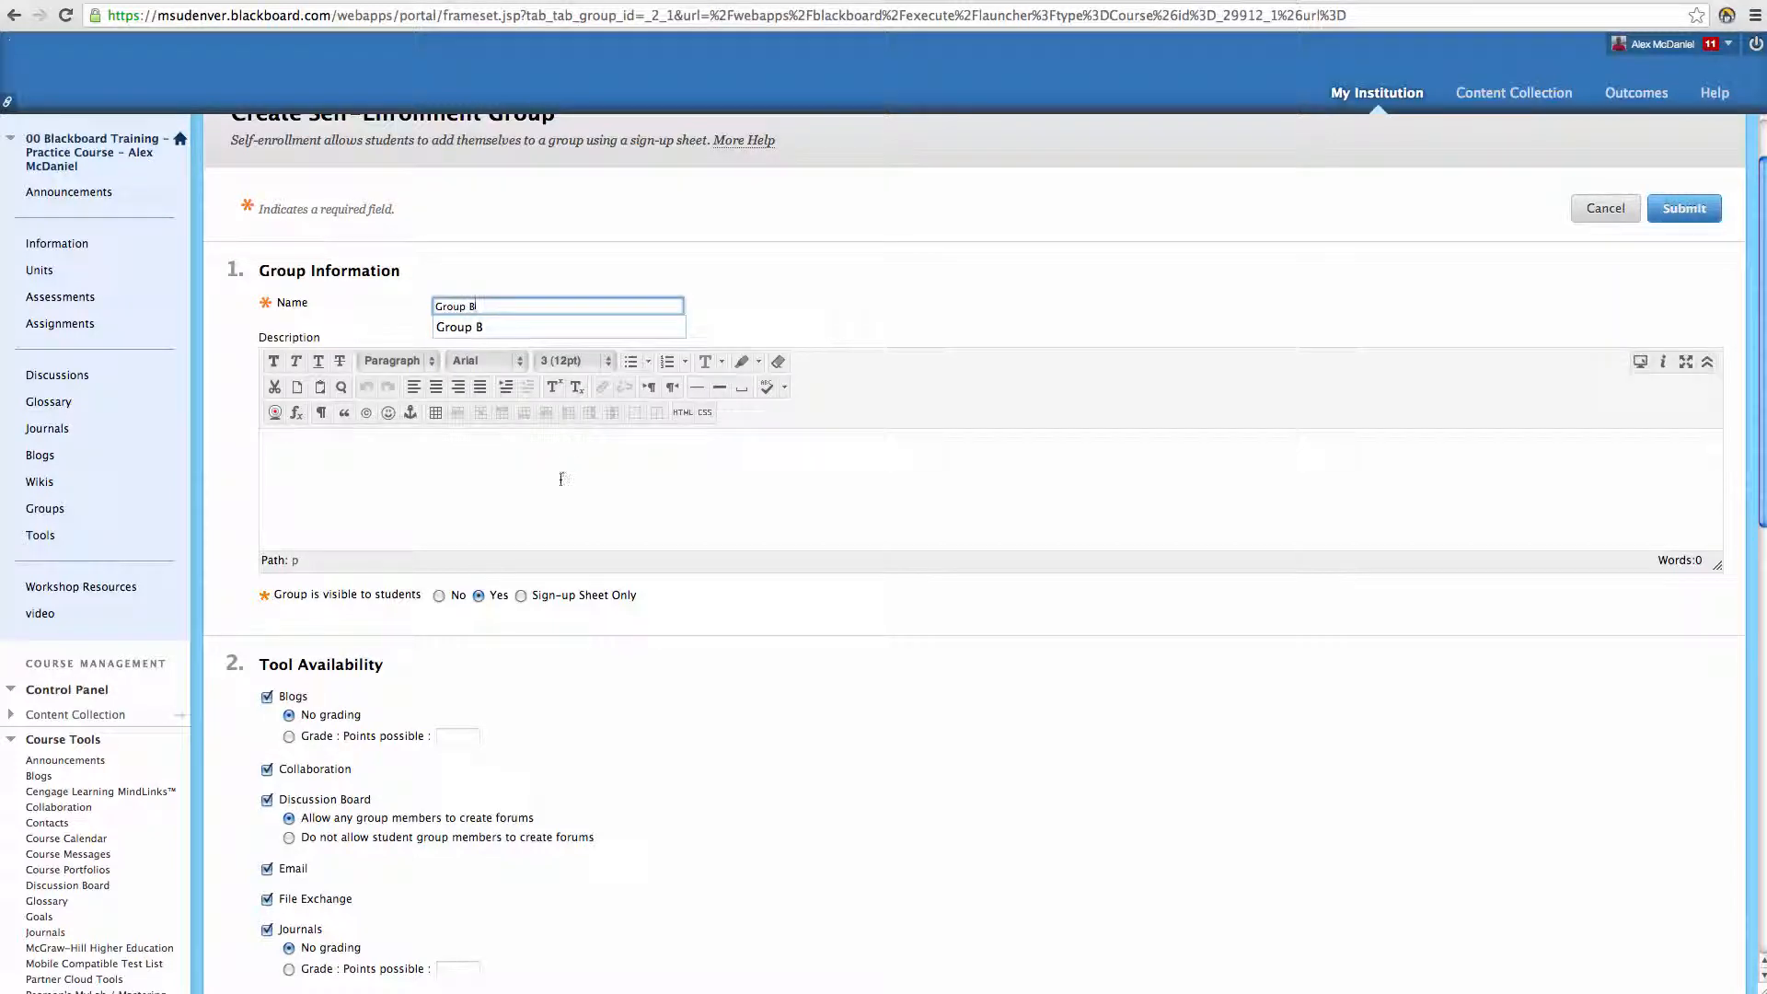
click(537, 504)
Review the new group's visibility choices, tool availability, and module personalization settings.
scroll(538, 504, down, 3)
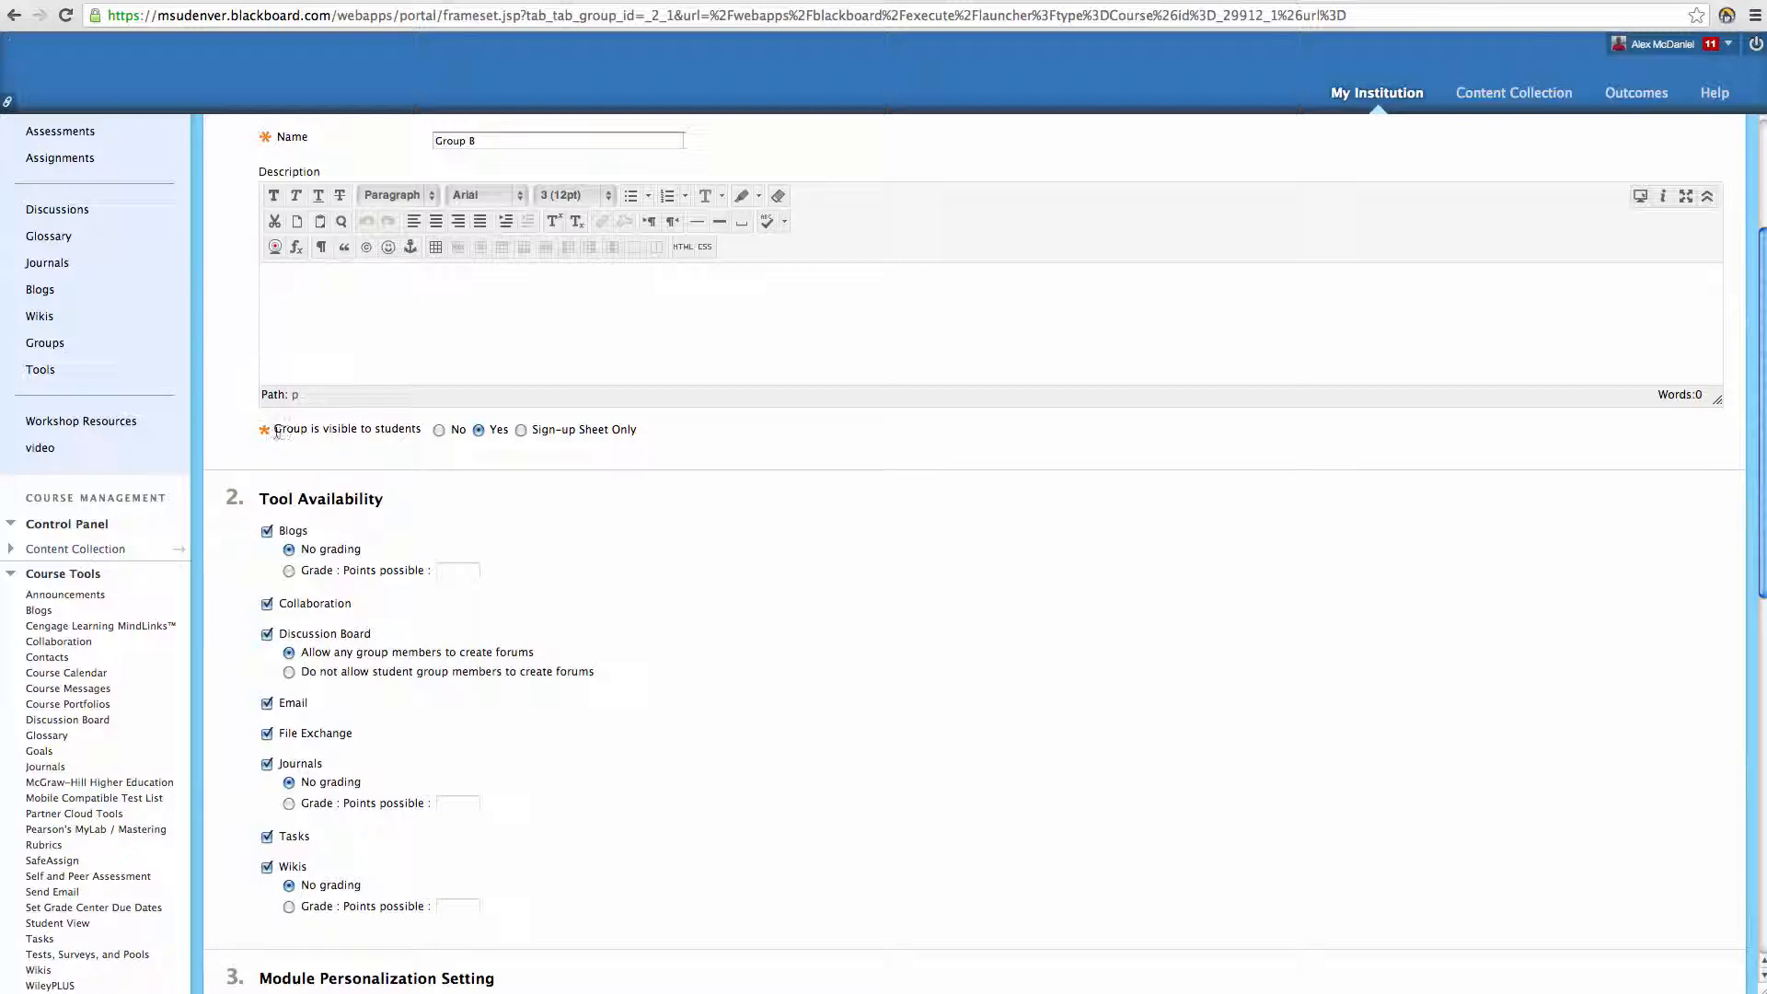
drag(288, 431, 636, 429)
click(671, 435)
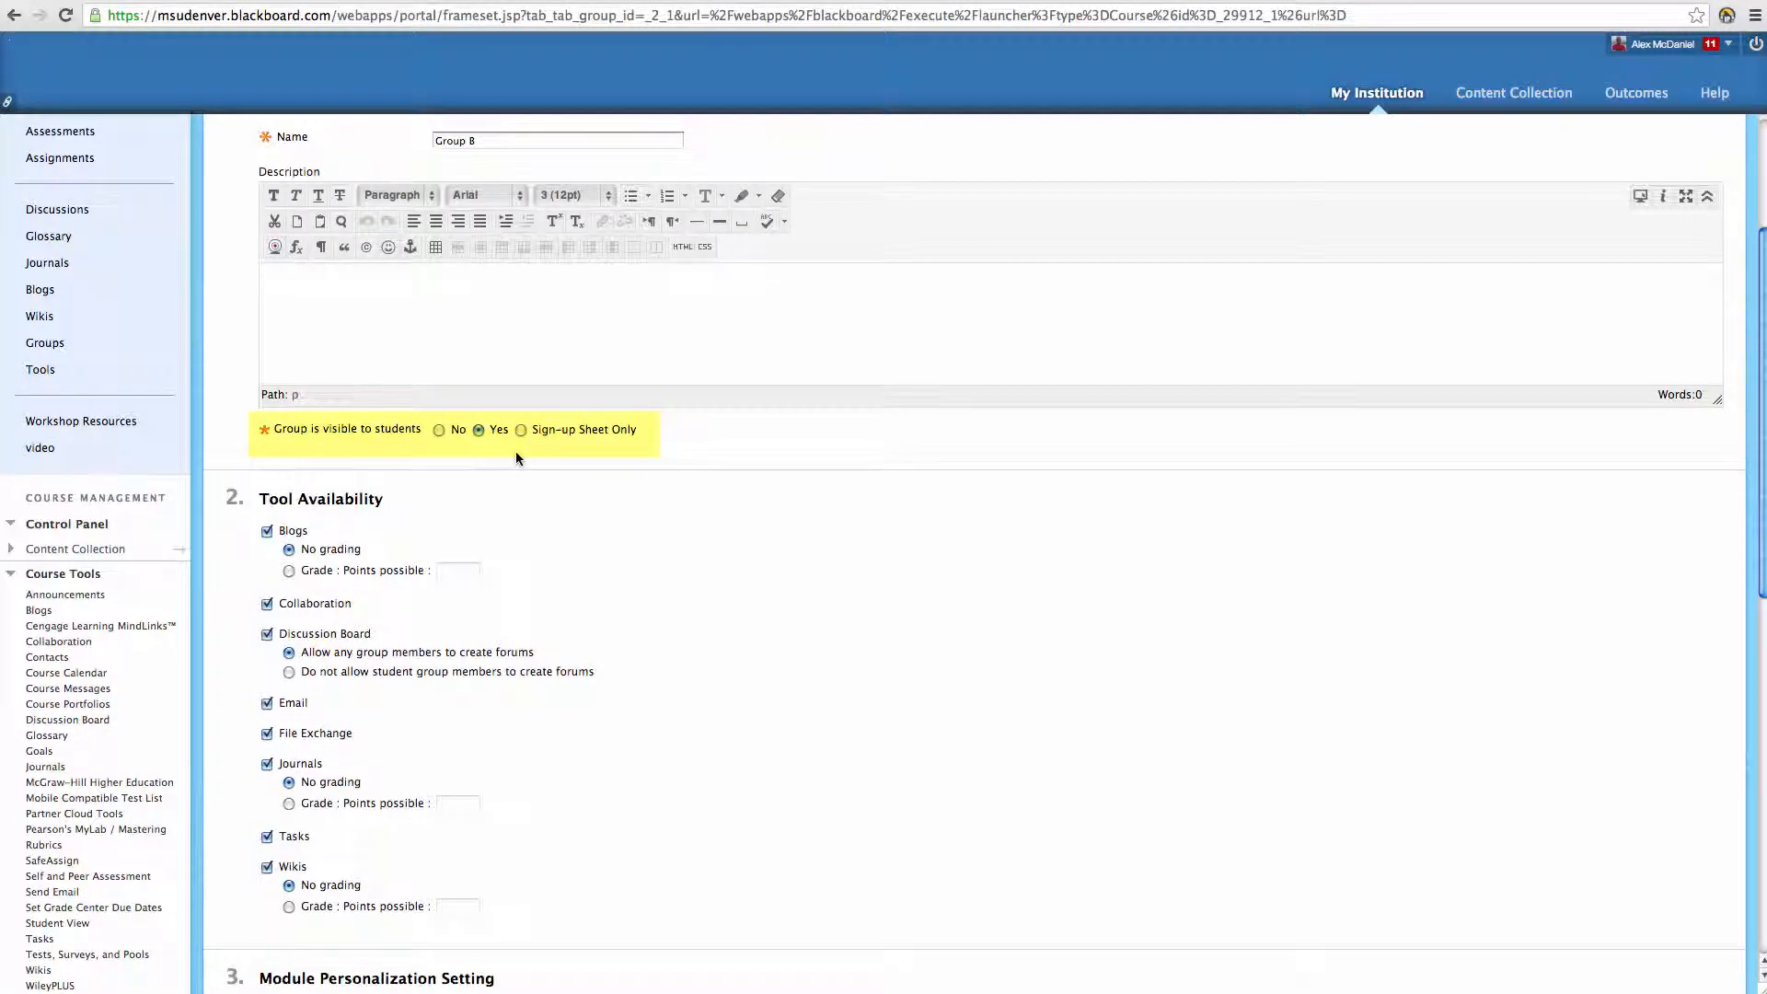
scroll(515, 458, down, 5)
scroll(516, 458, down, 6)
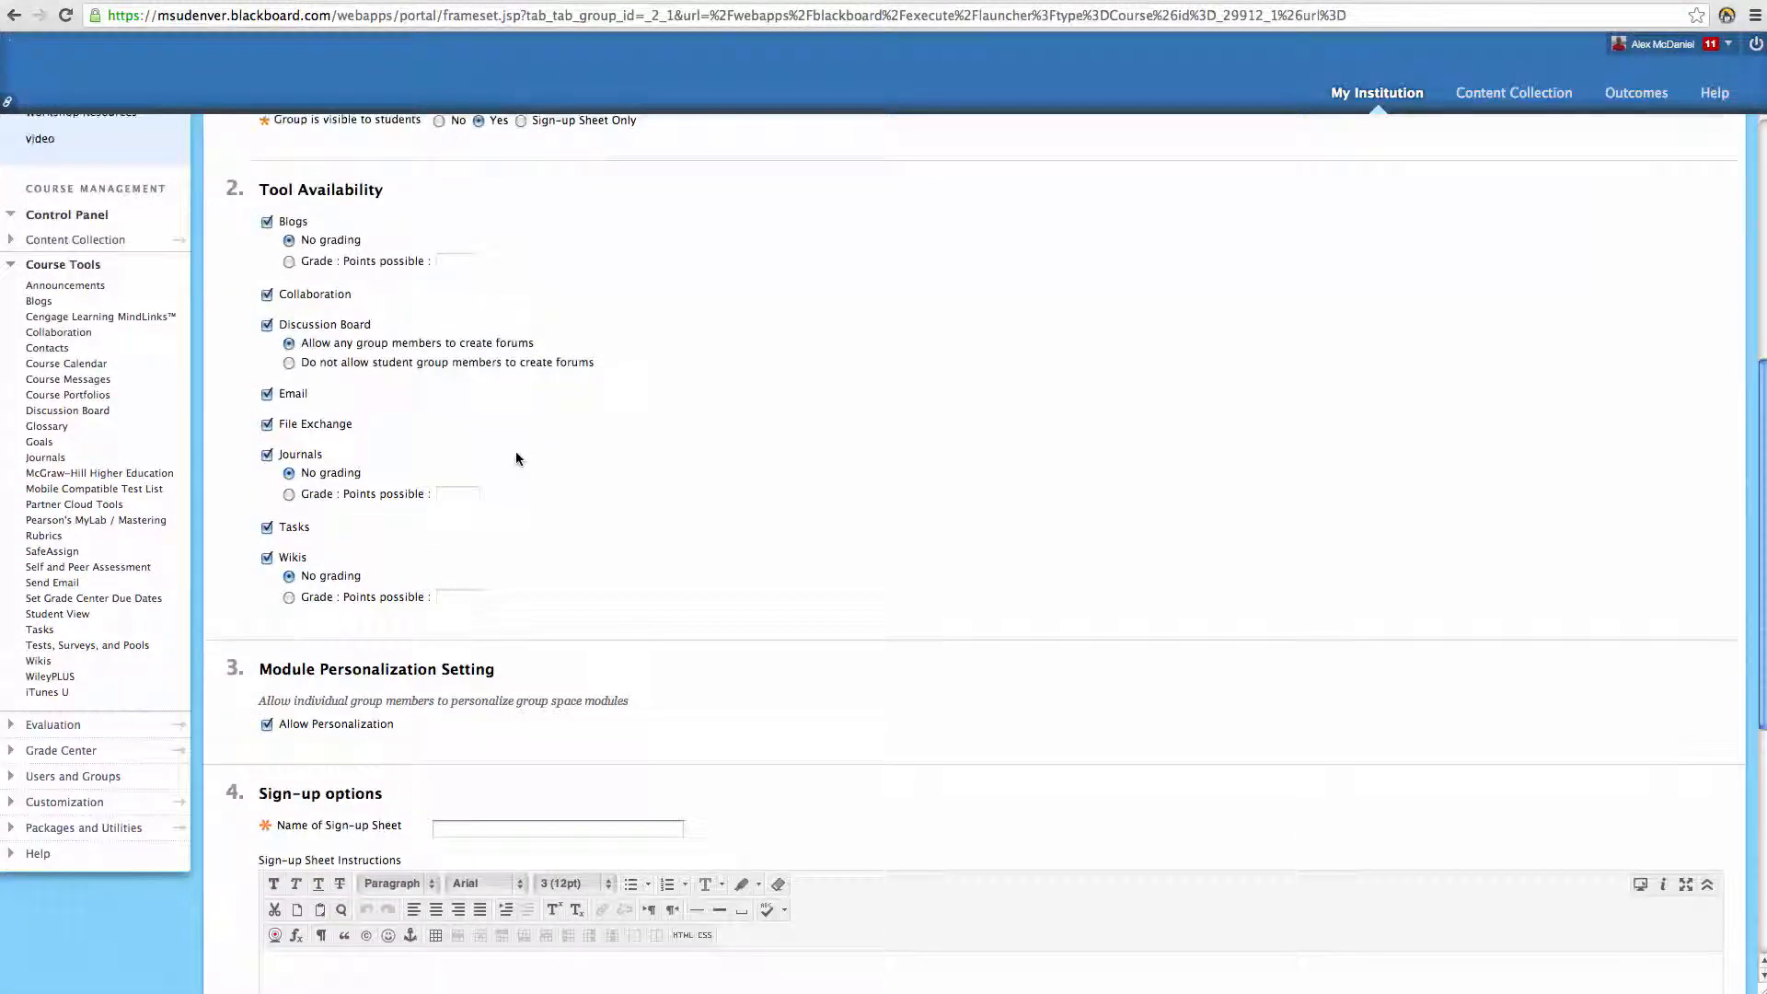
scroll(516, 457, down, 3)
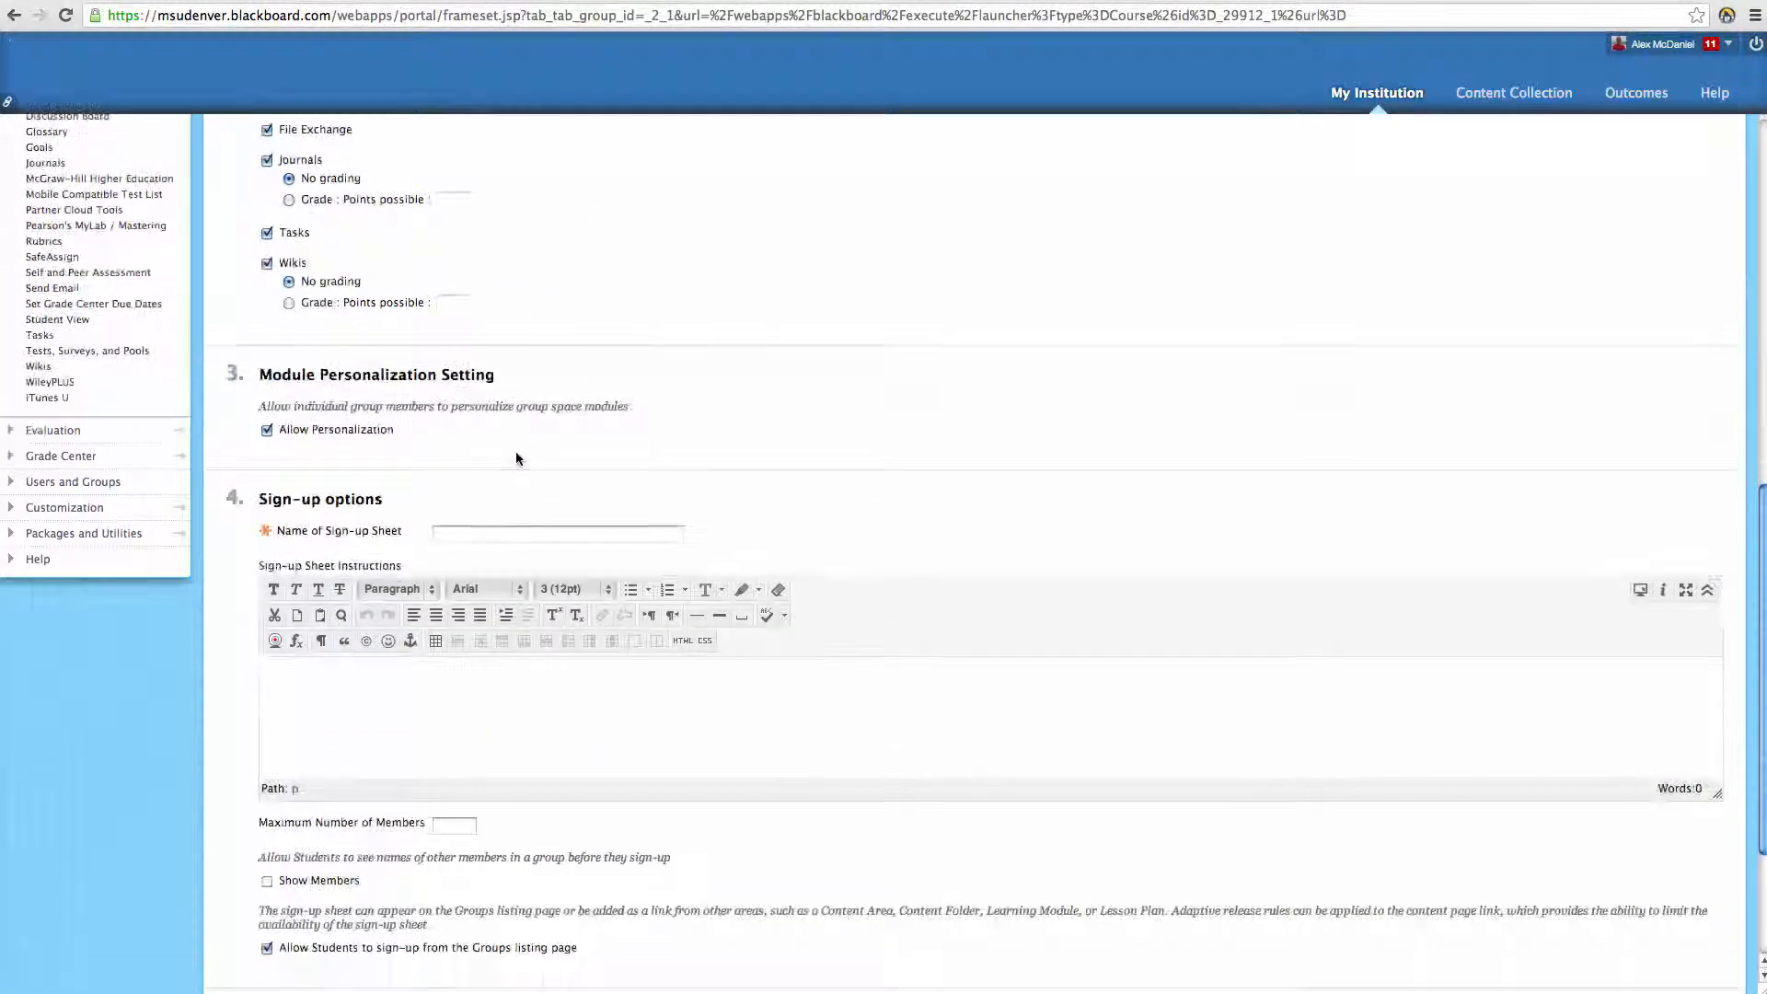
Name the sign-up sheet "Group B signup" and leave its instructions empty.
click(447, 444)
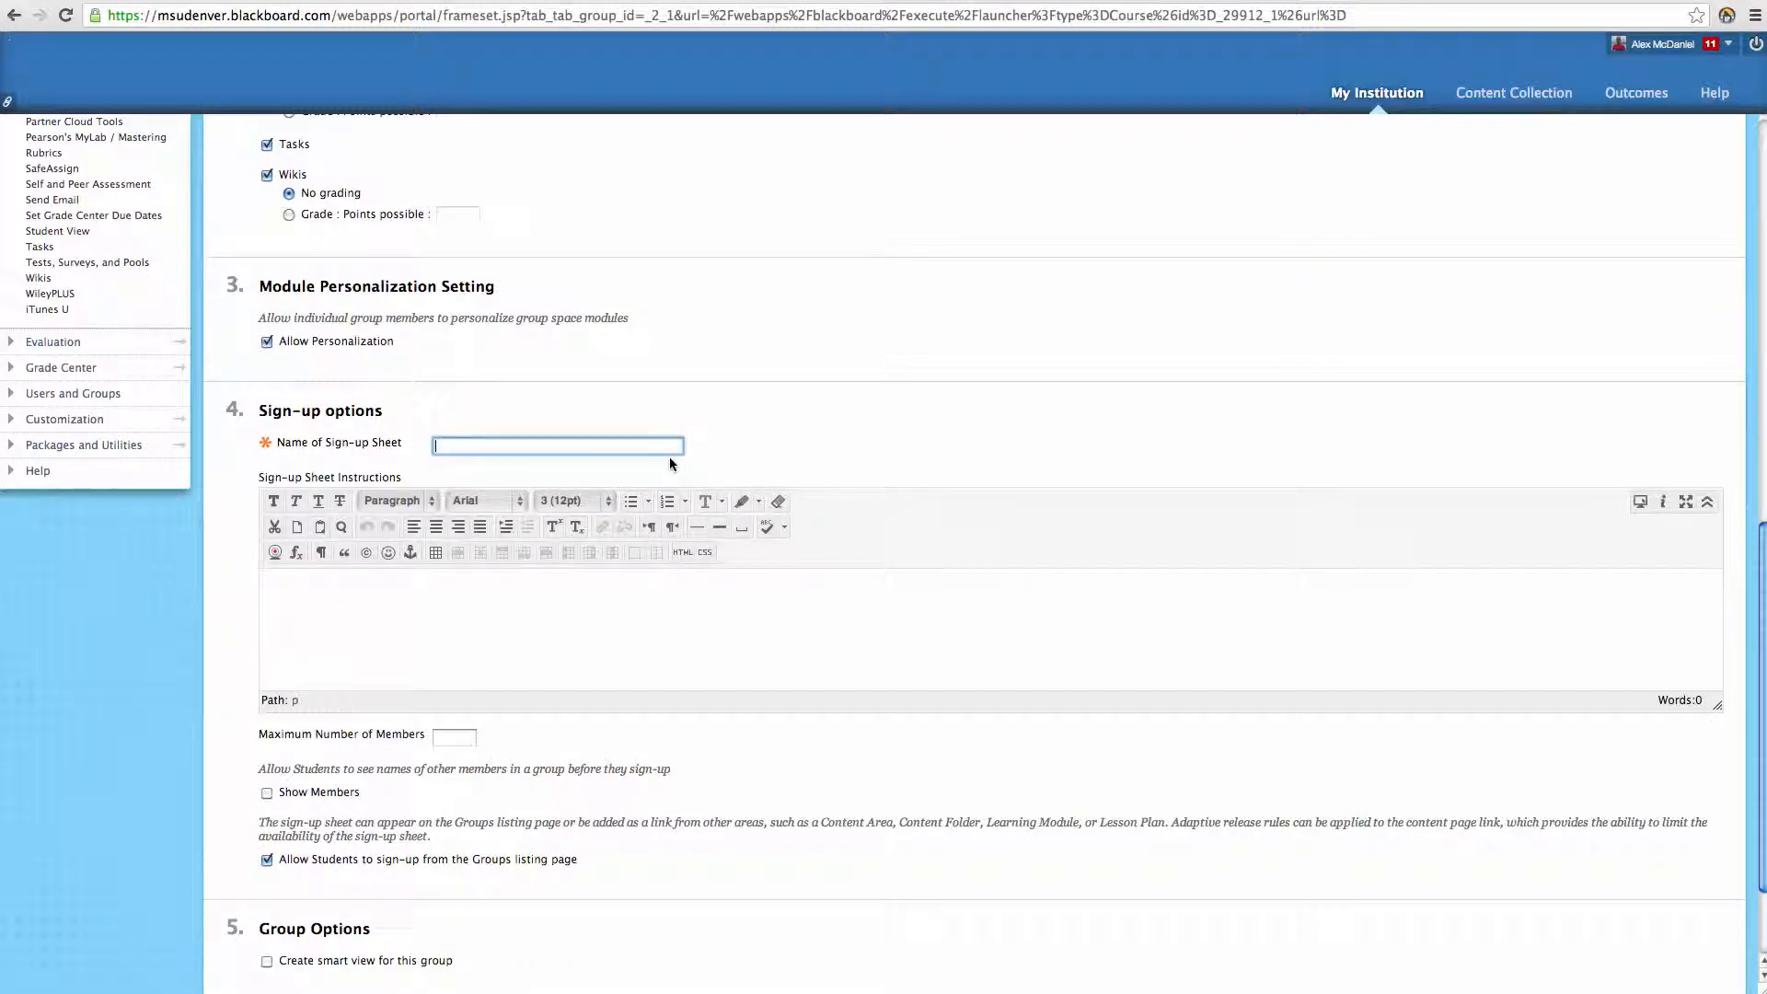
text(Groub)
key(BackSpace)
text(p B signup)
click(613, 644)
scroll(613, 645, down, 3)
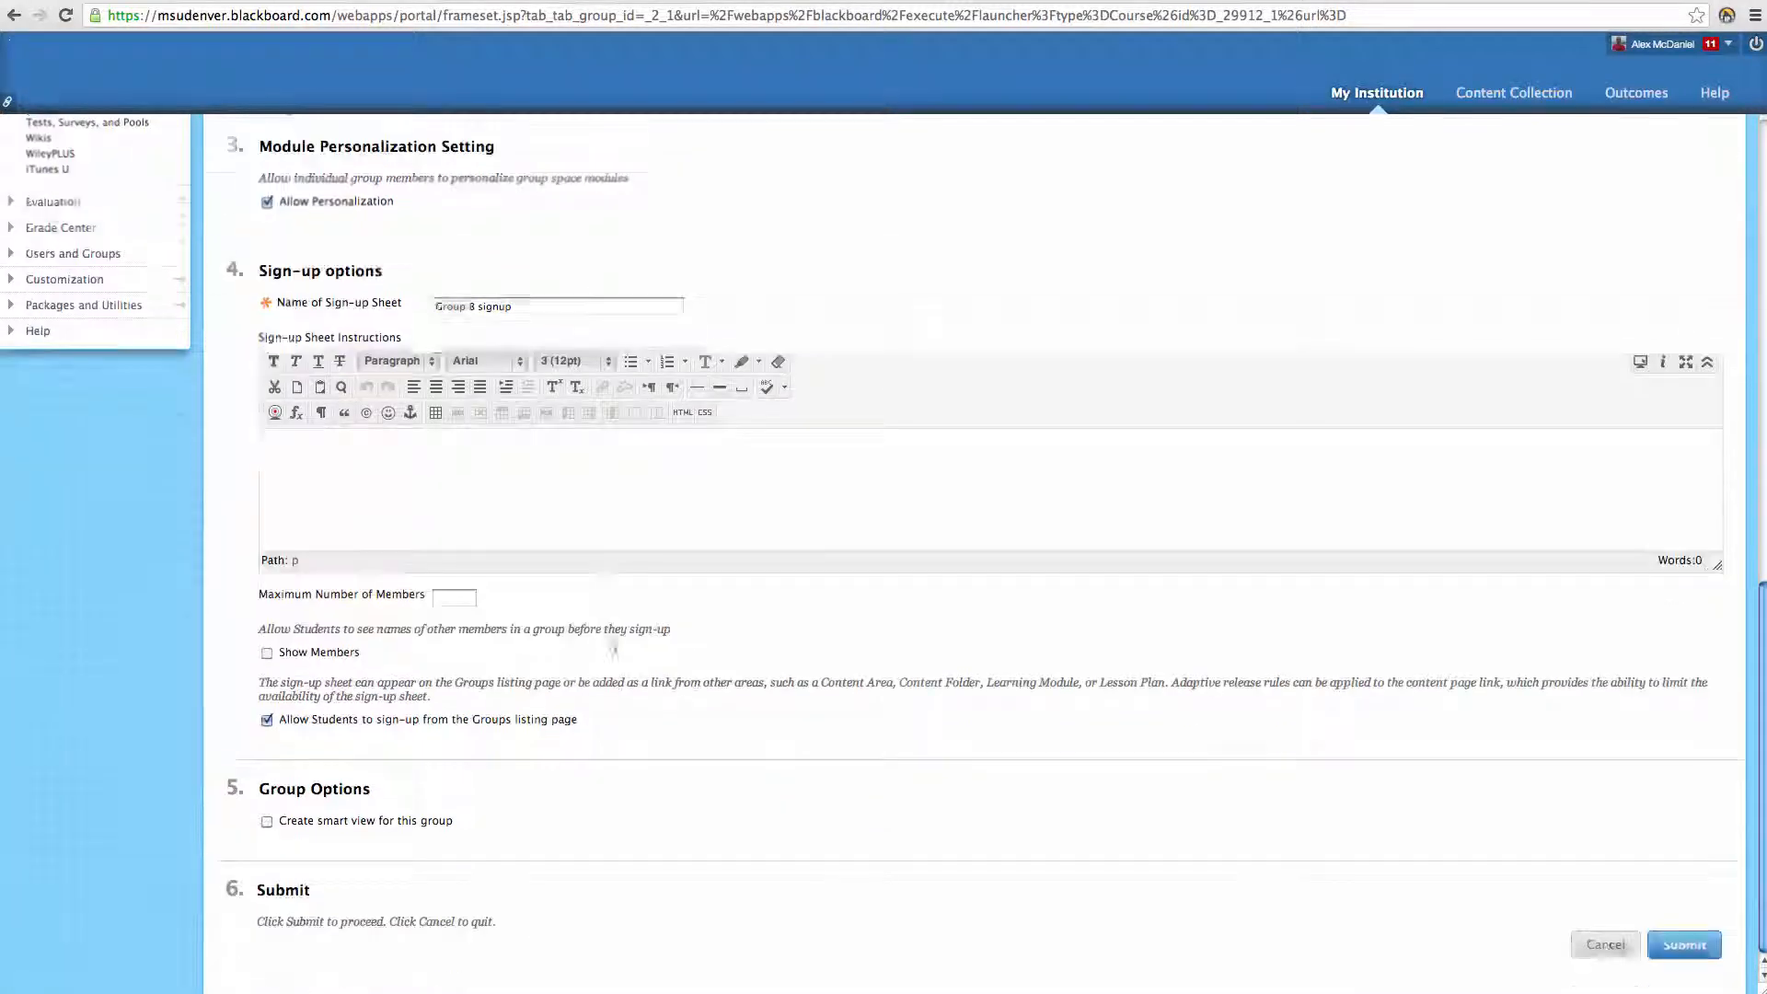
Set the maximum number of members to 5 and submit the form to create Group B.
click(470, 600)
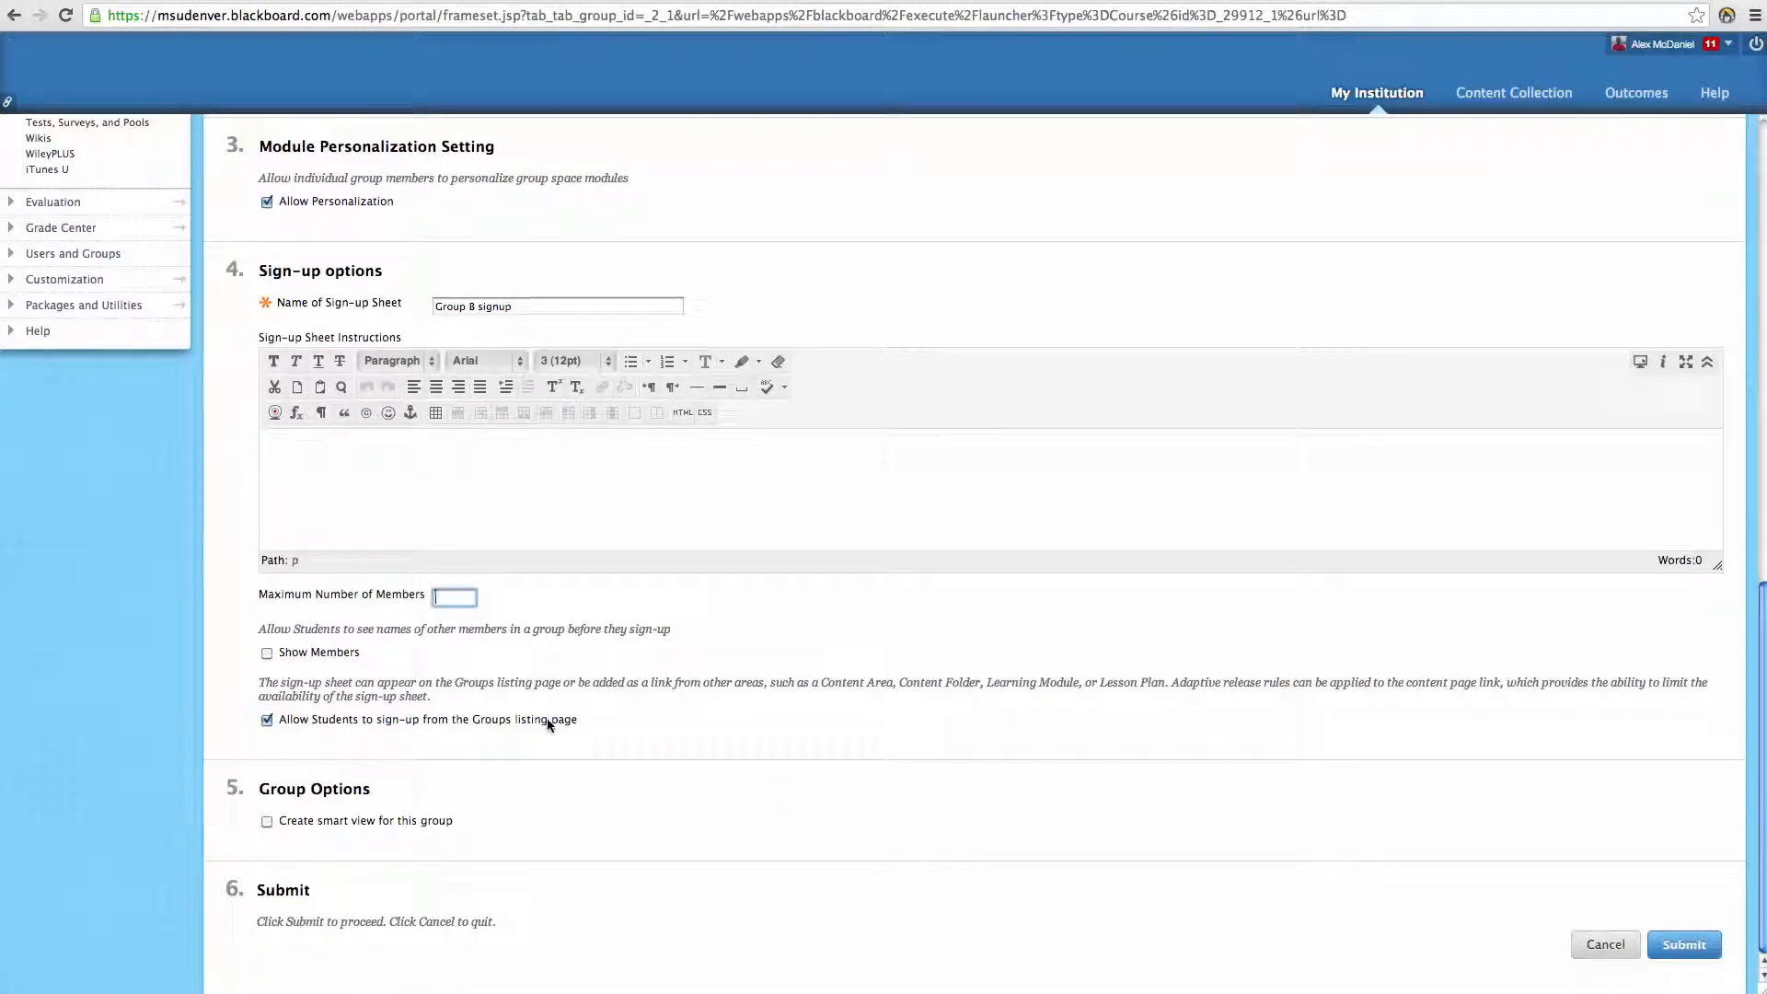
text(5)
click(267, 653)
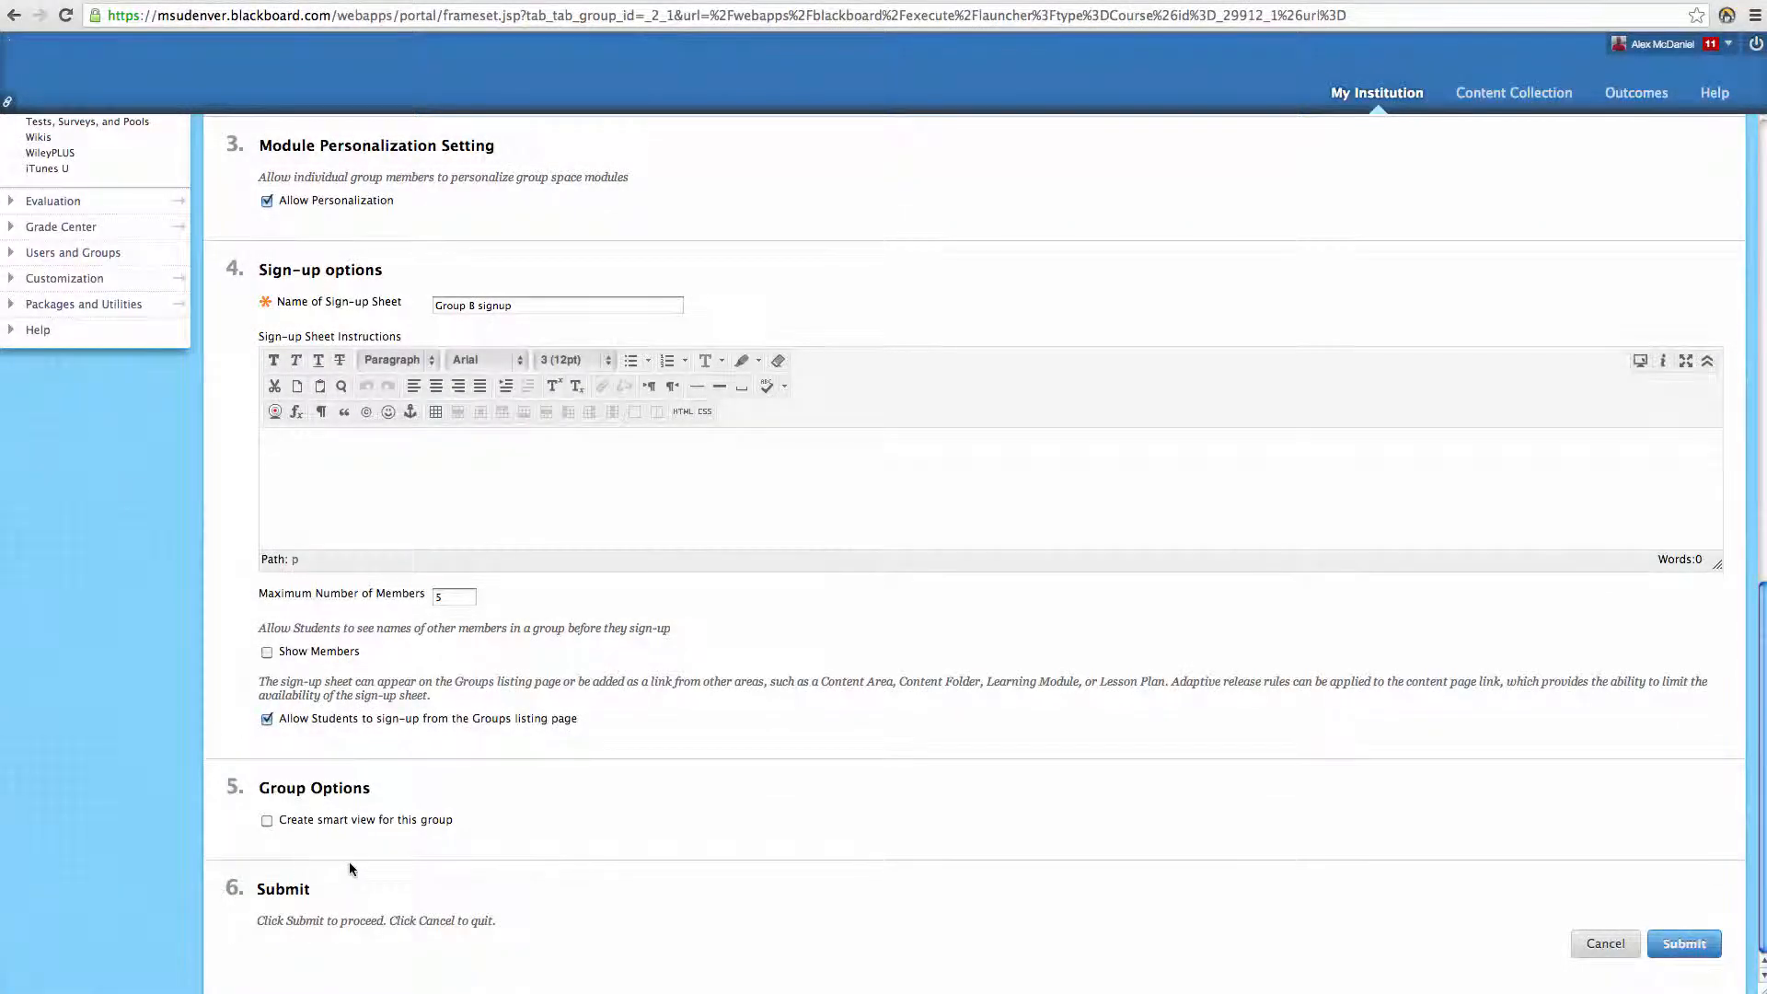
click(1684, 943)
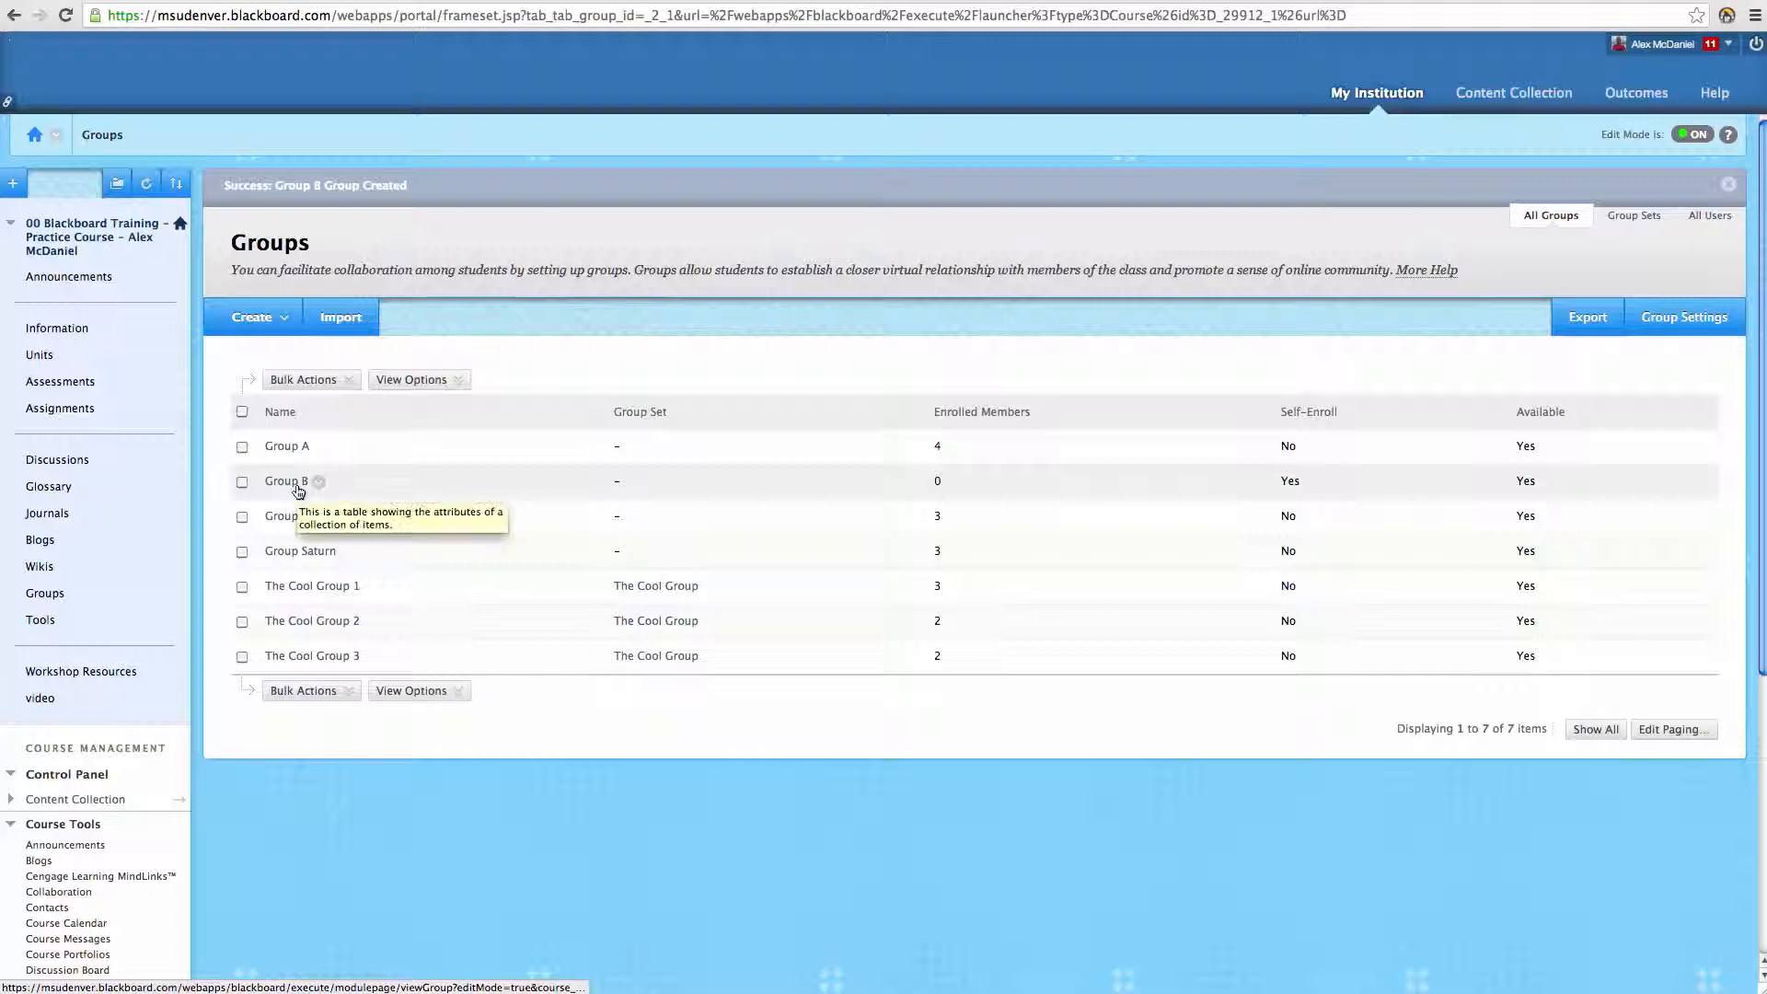
Switch to Student View and open the Groups page to examine the Group B sign-up entry.
scroll(138, 777, down, 4)
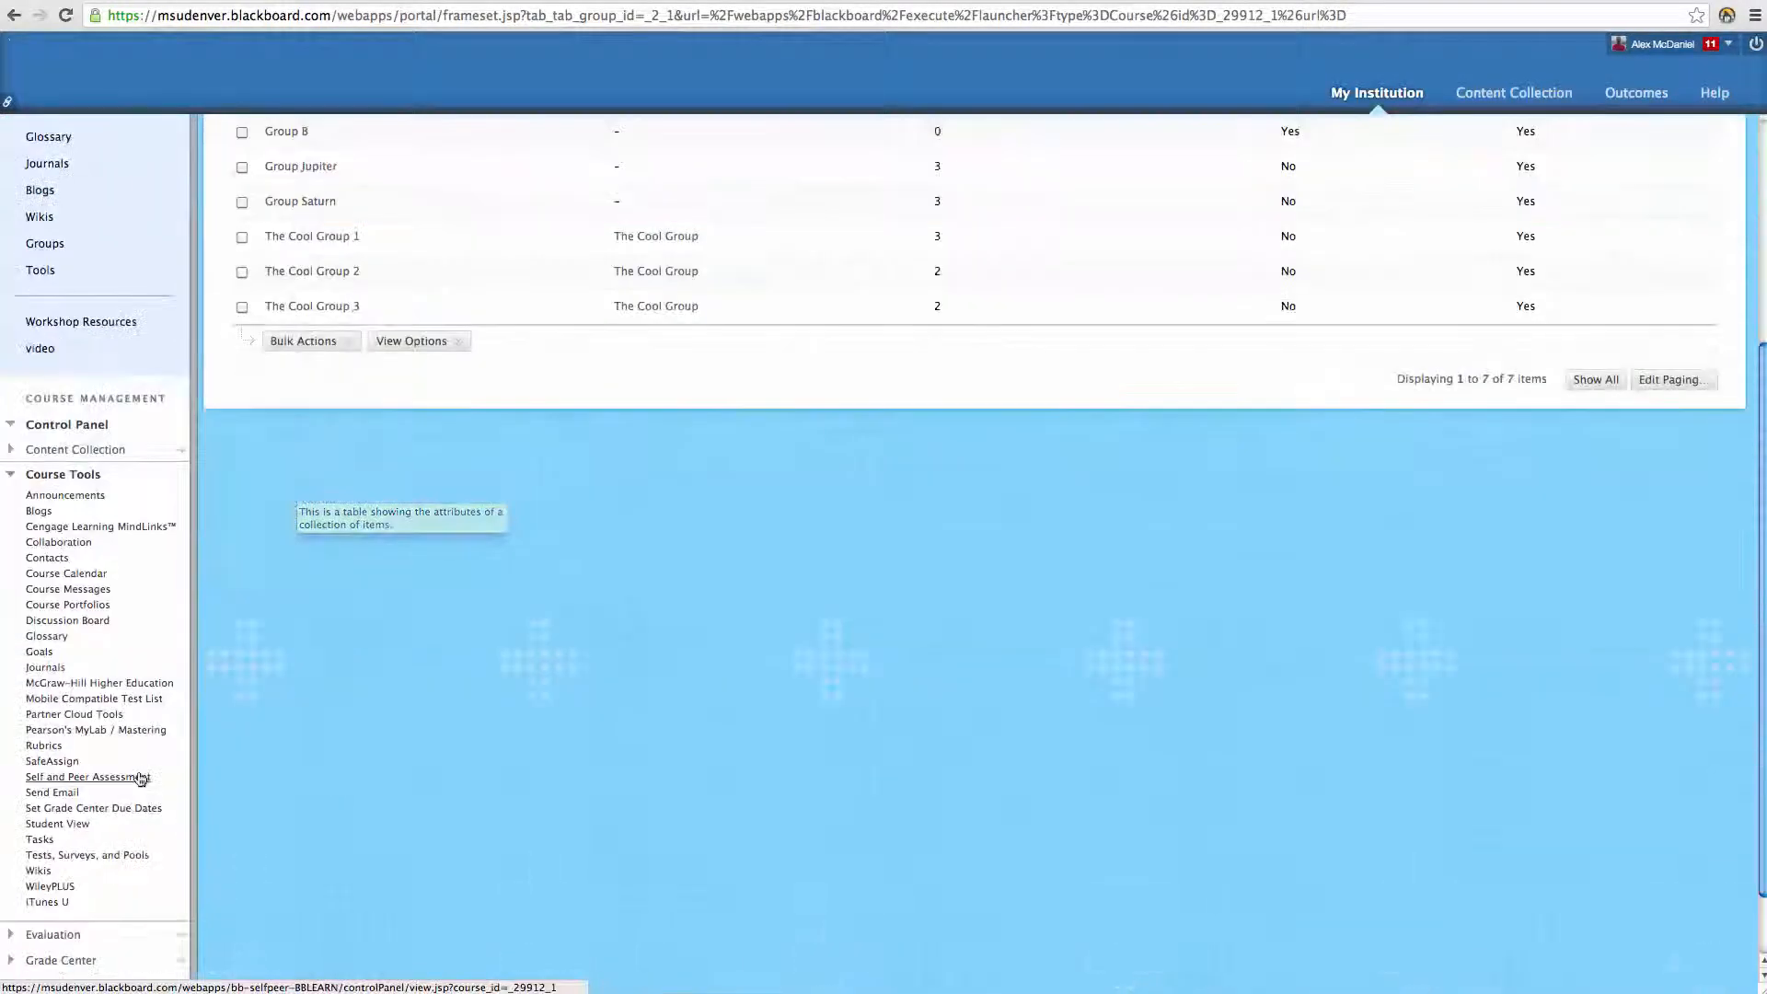
click(54, 823)
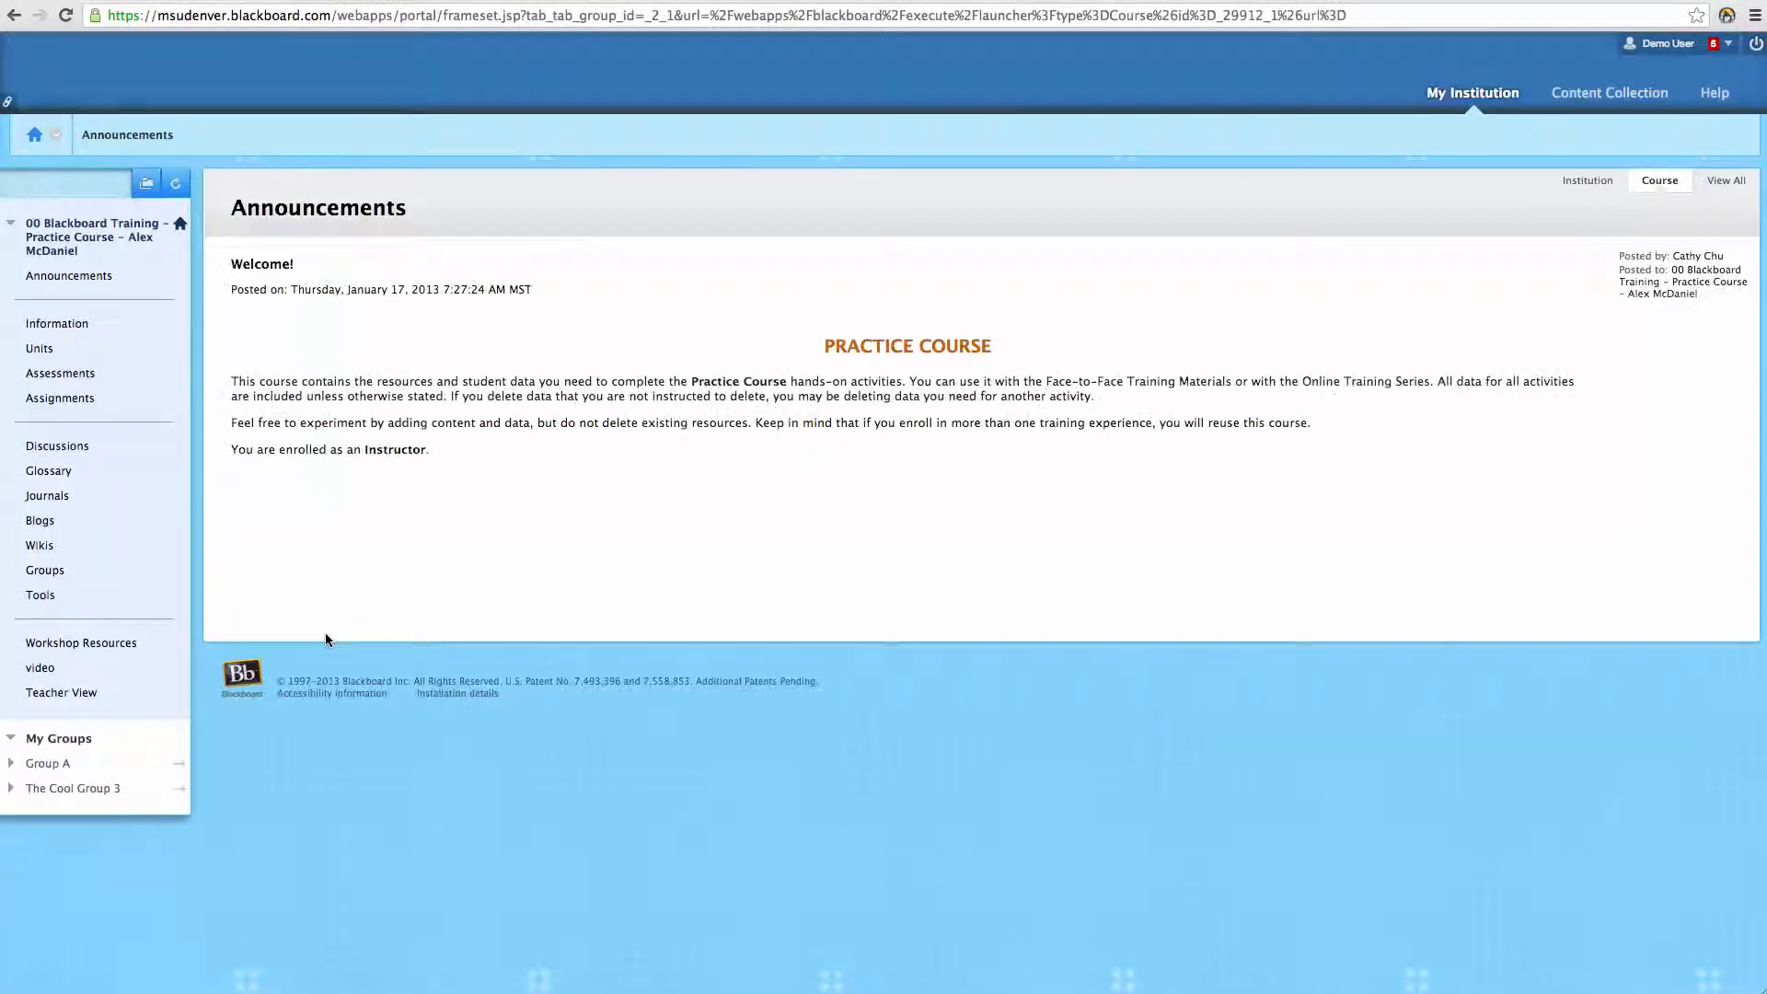
click(73, 571)
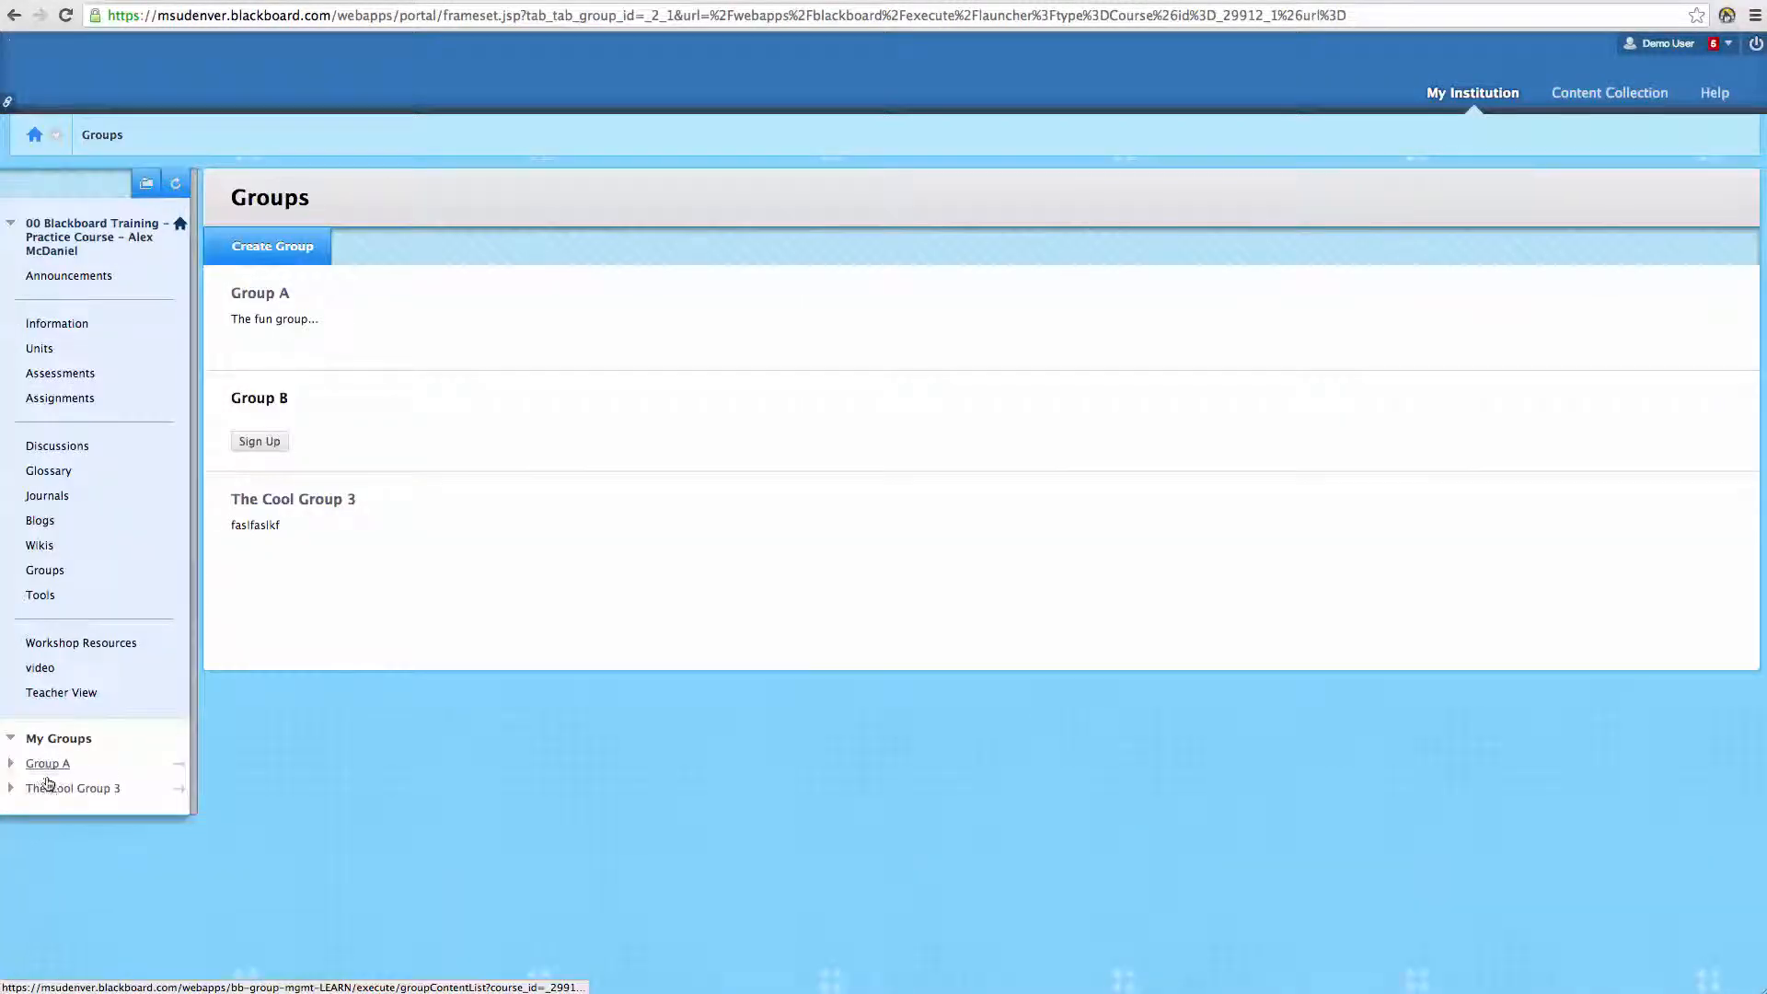
double_click(251, 401)
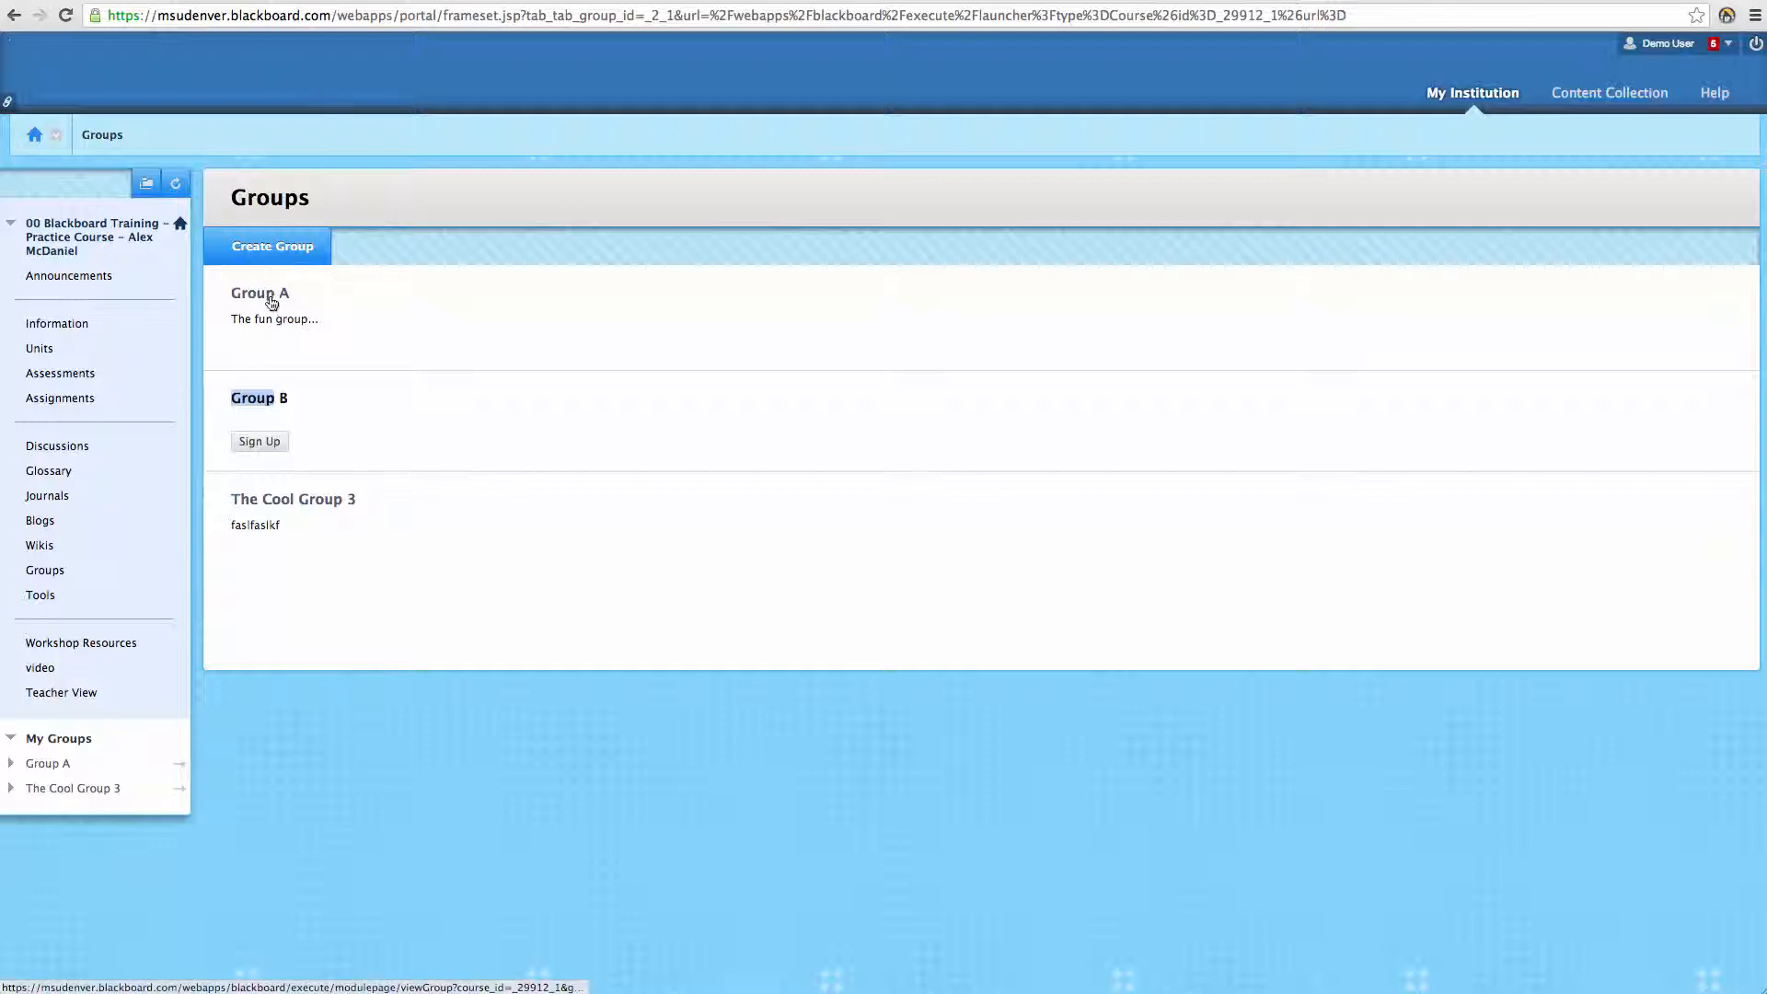
click(312, 379)
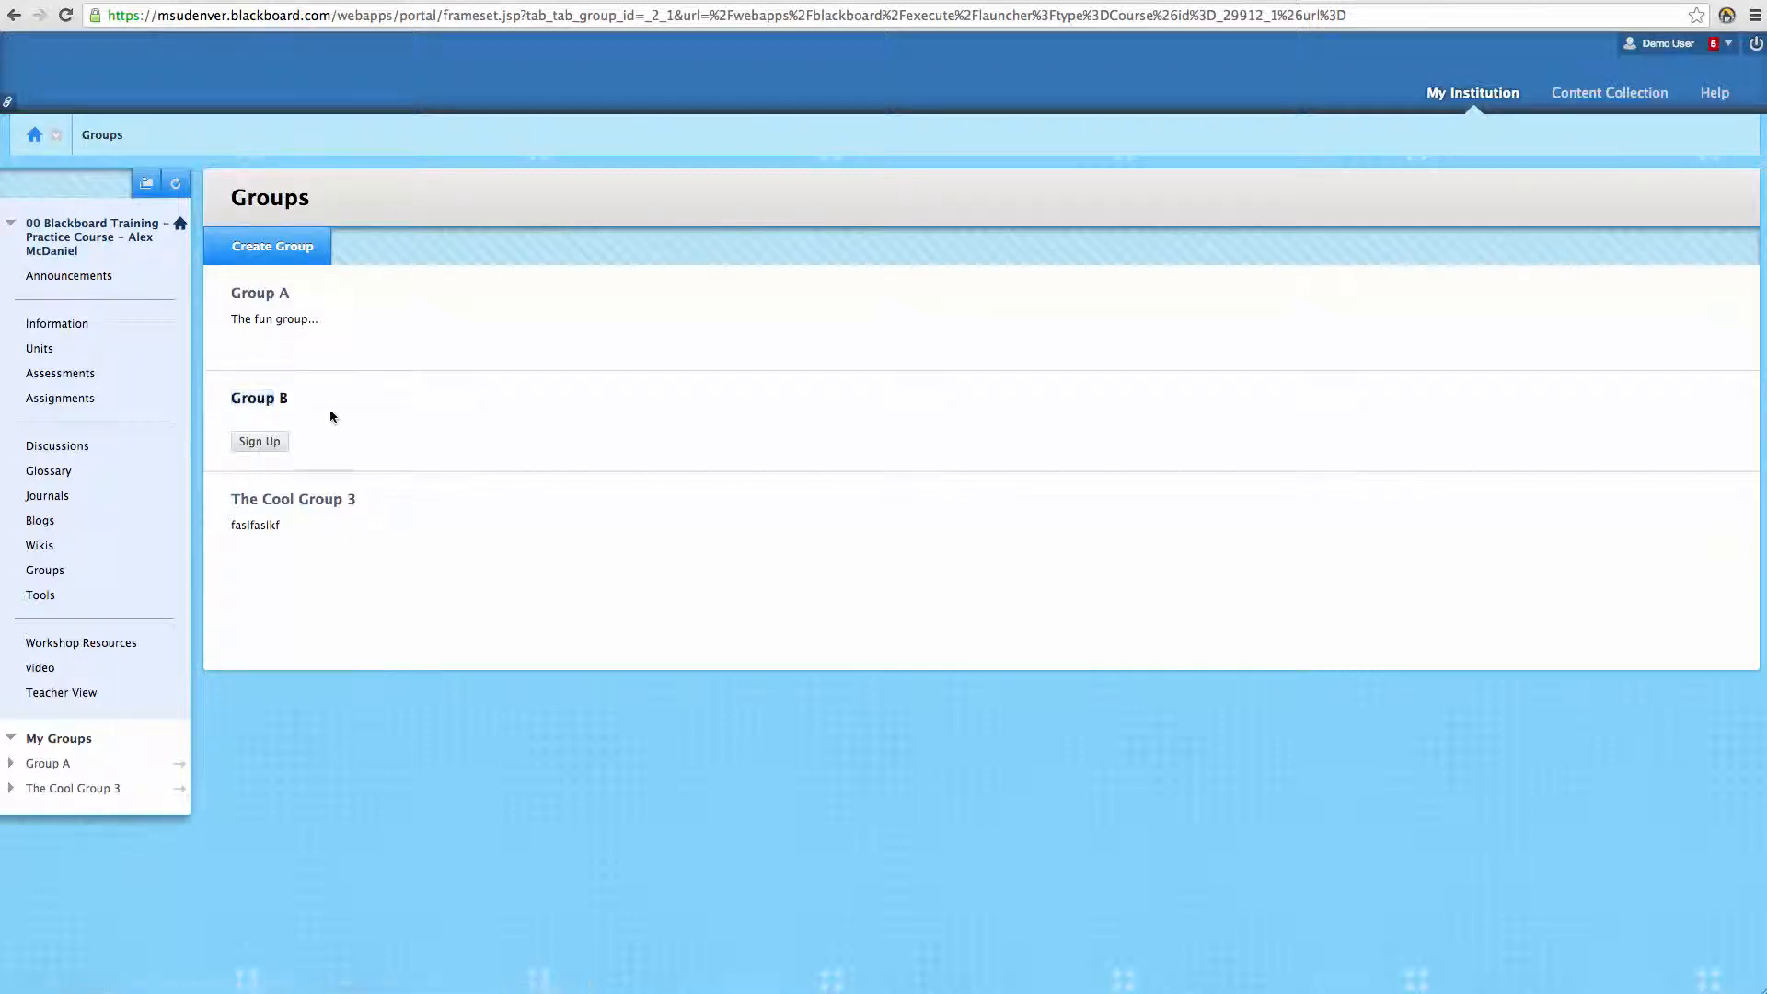
Open the Group B sign-up sheet and sign the demo user up for the group.
click(260, 444)
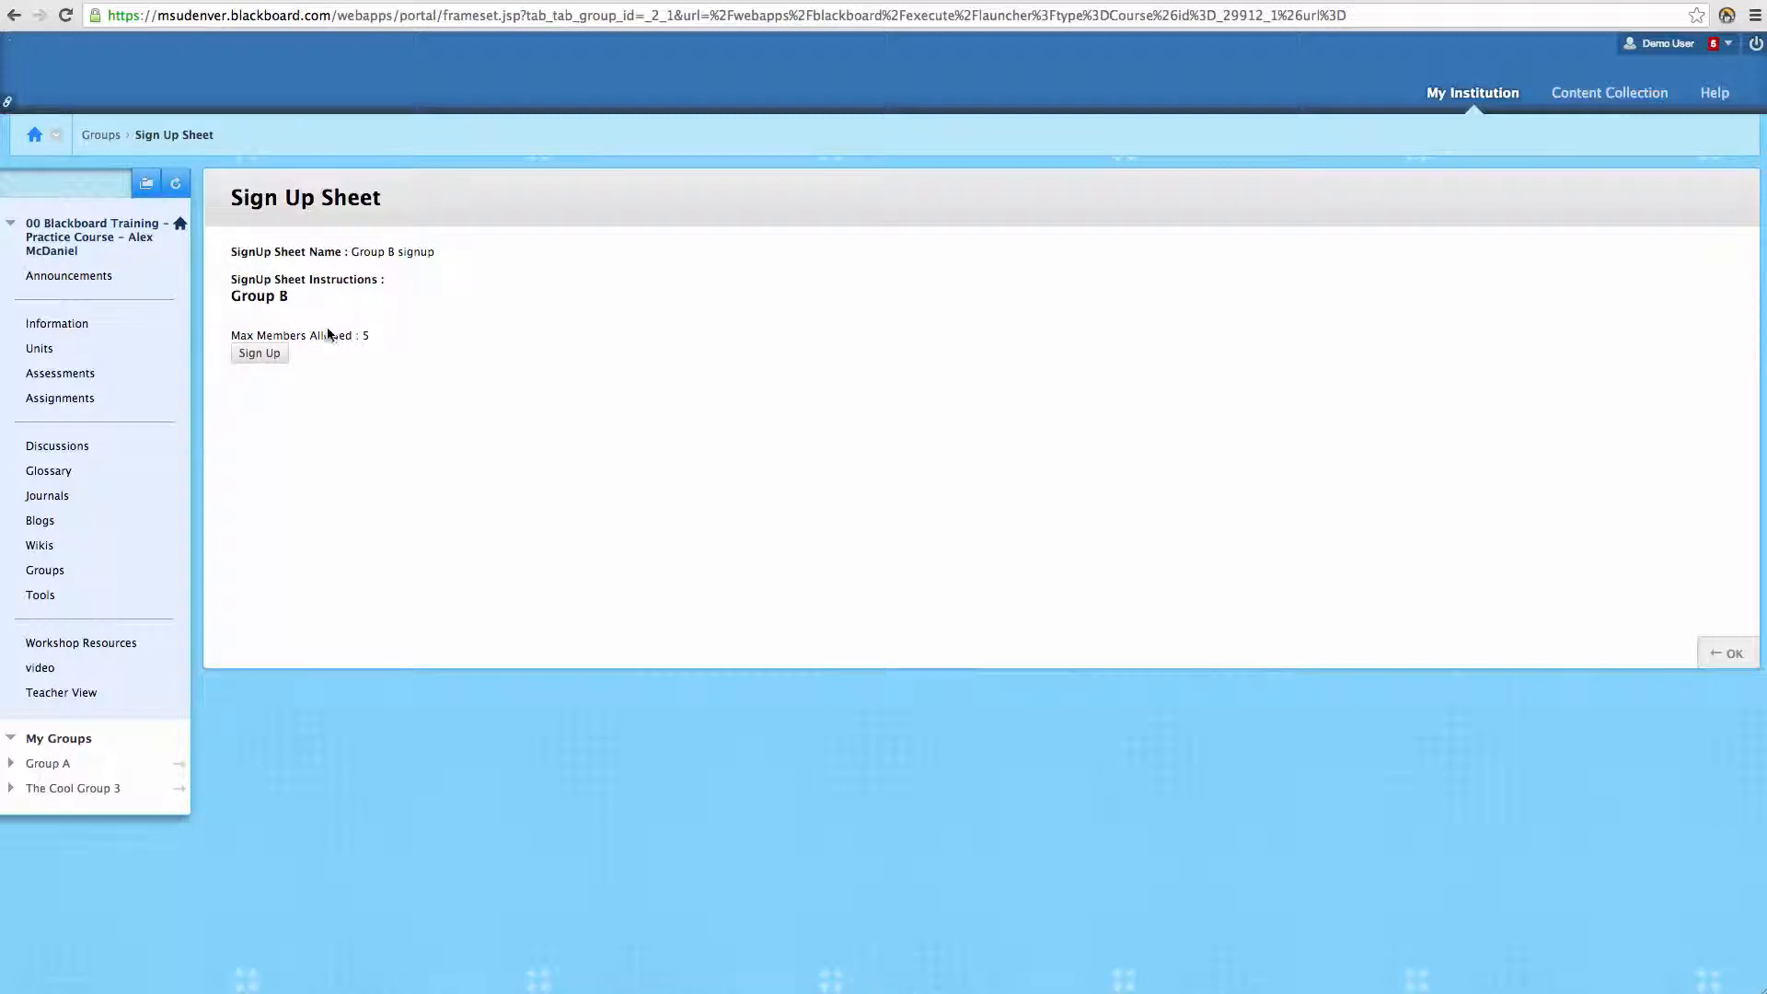
click(275, 364)
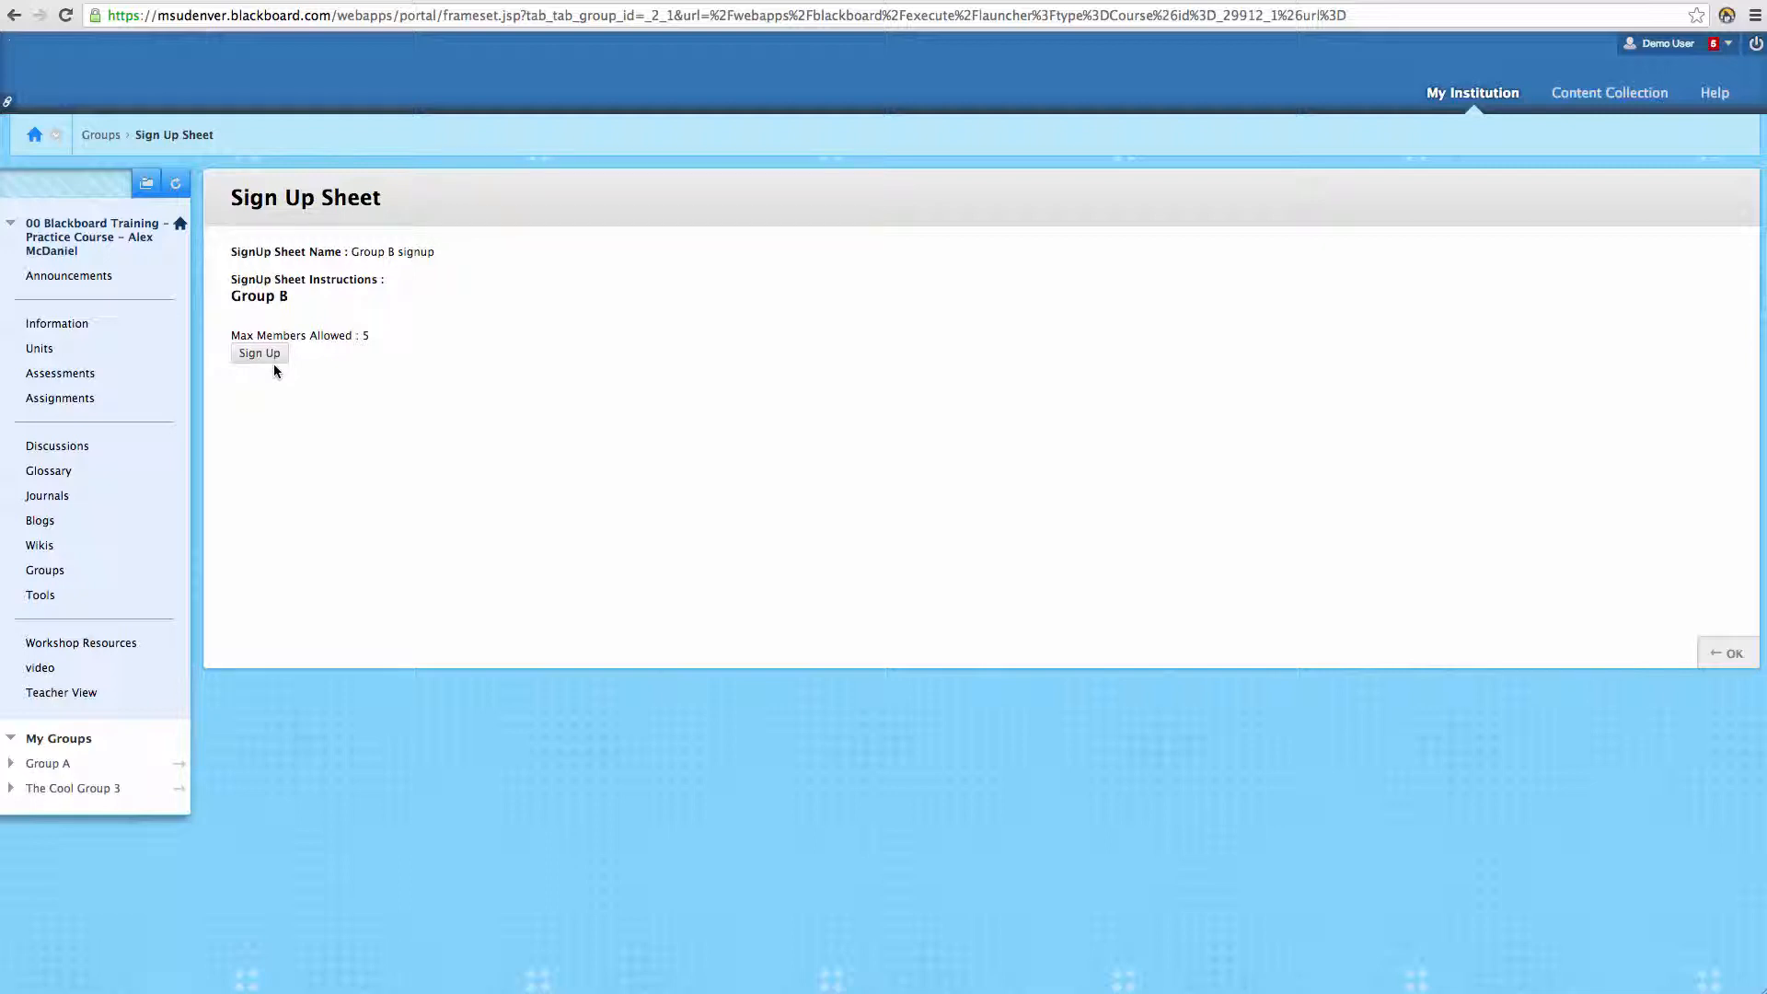
click(272, 360)
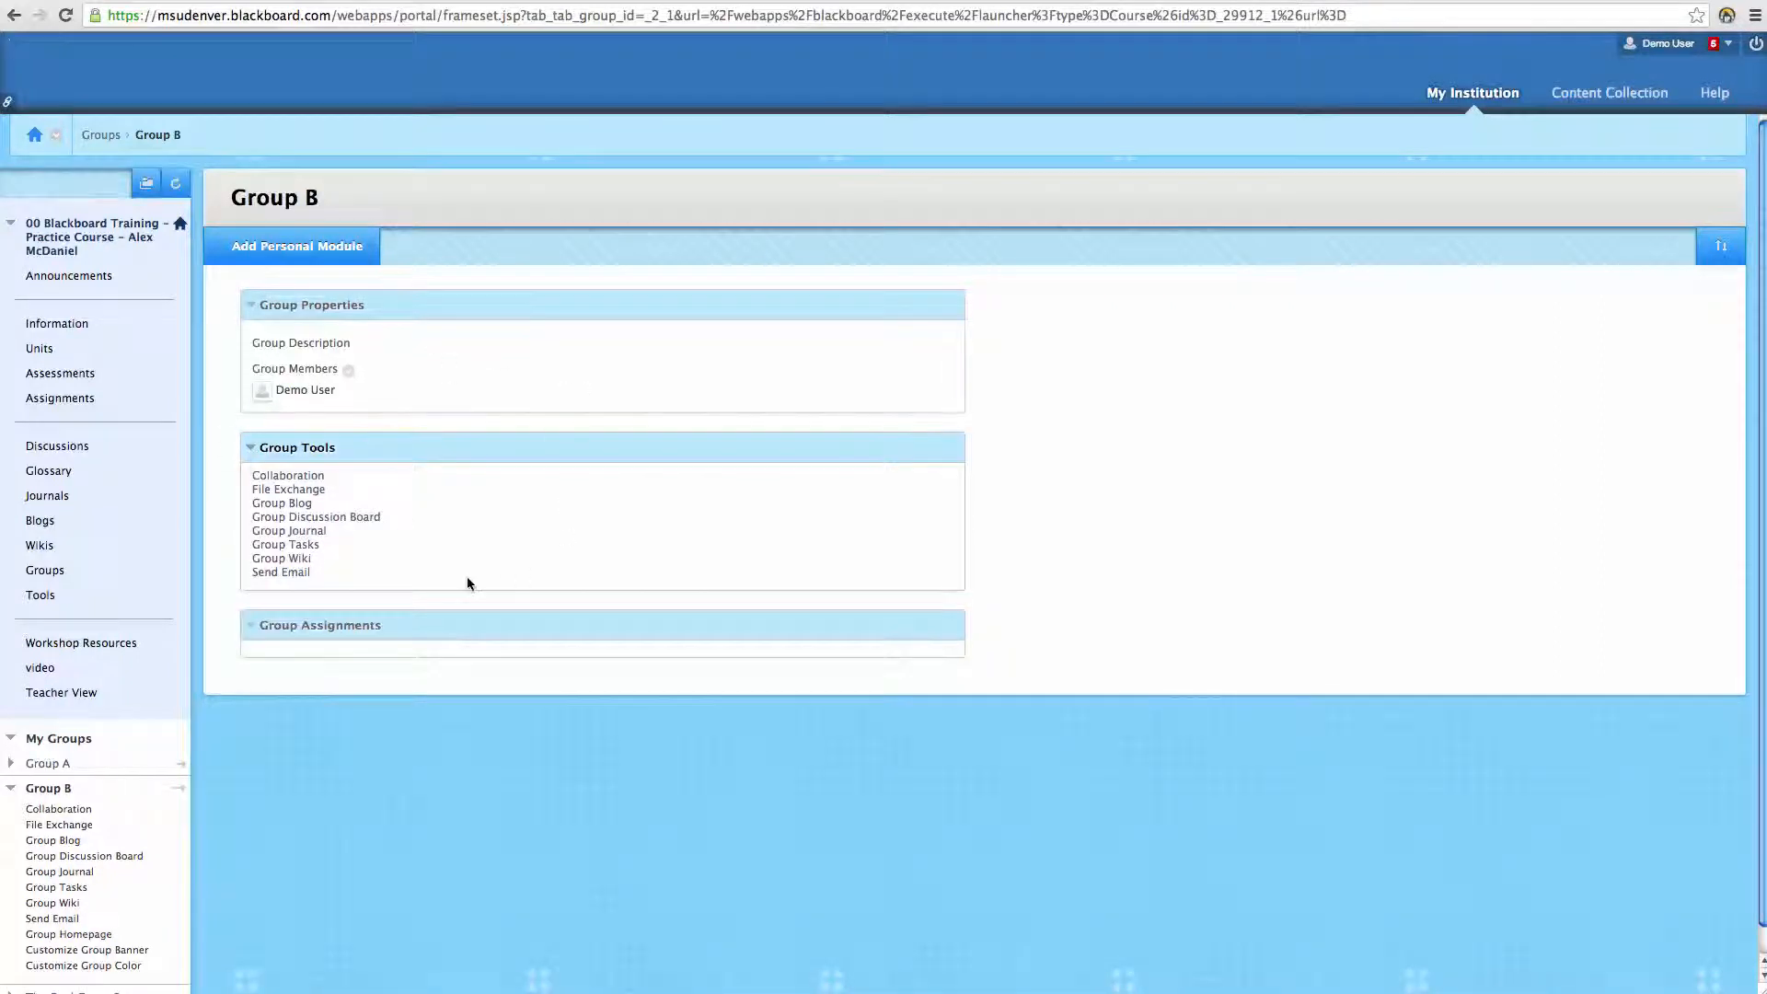
Collapse Group B under My Groups and return to Teacher View.
click(11, 790)
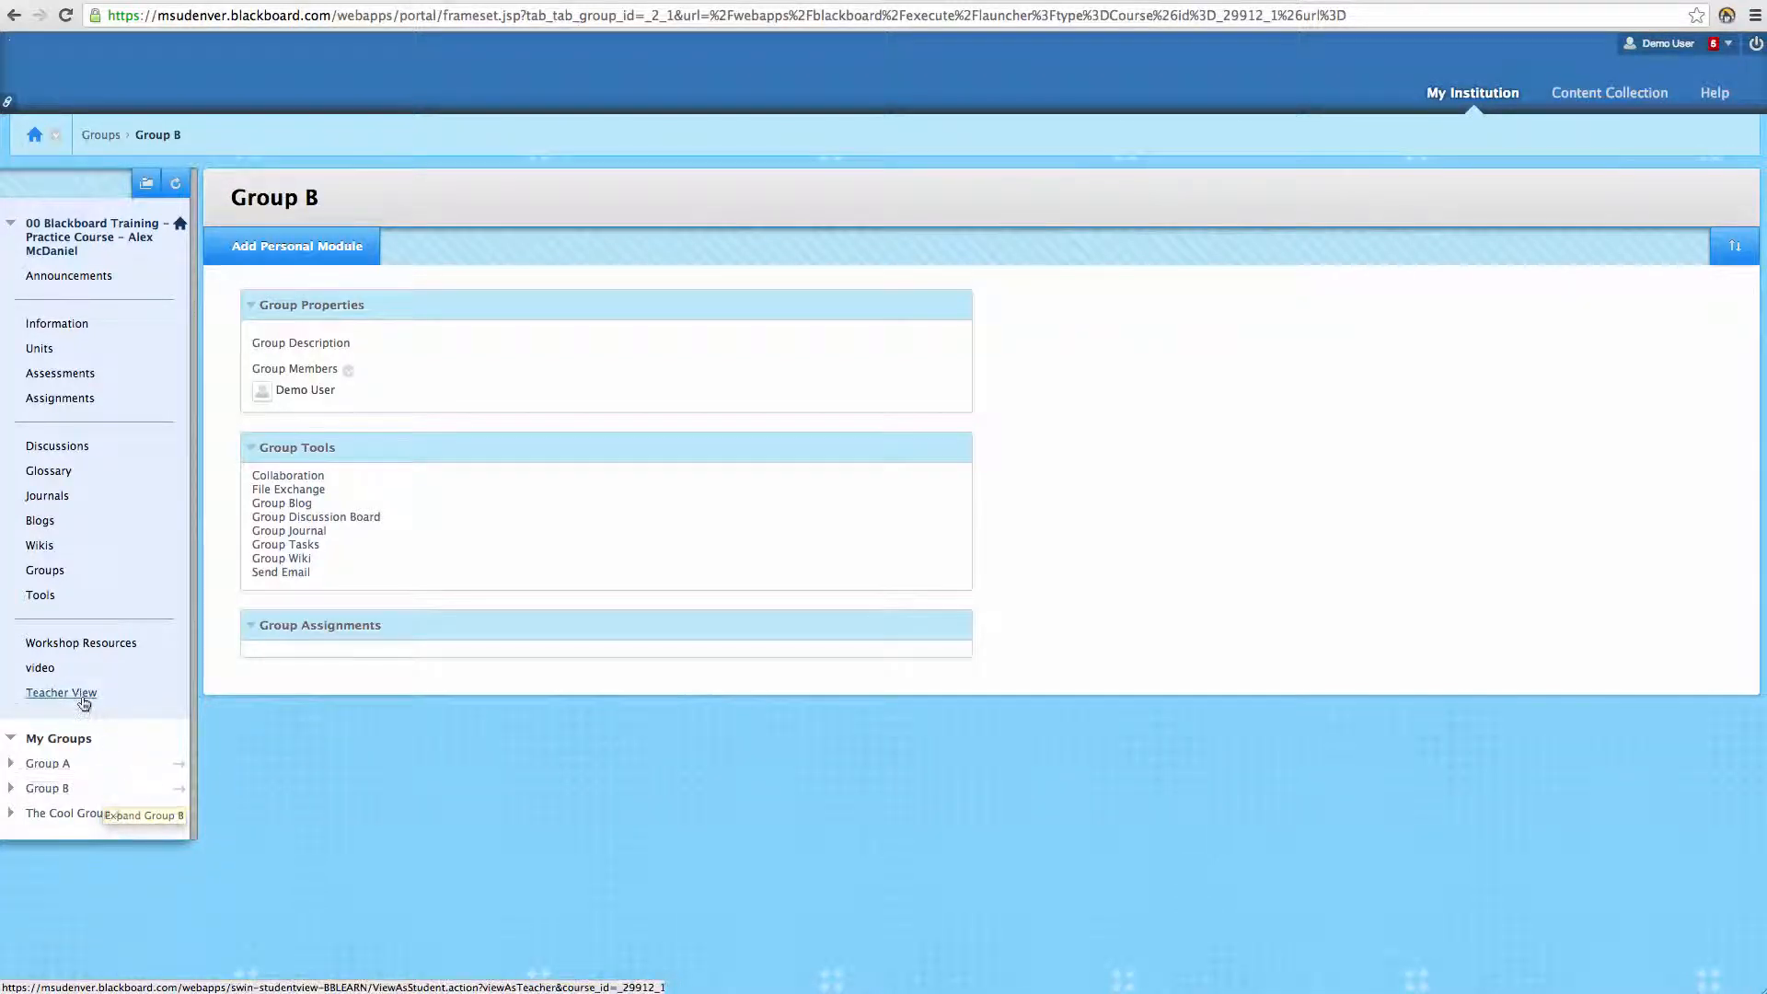
click(84, 701)
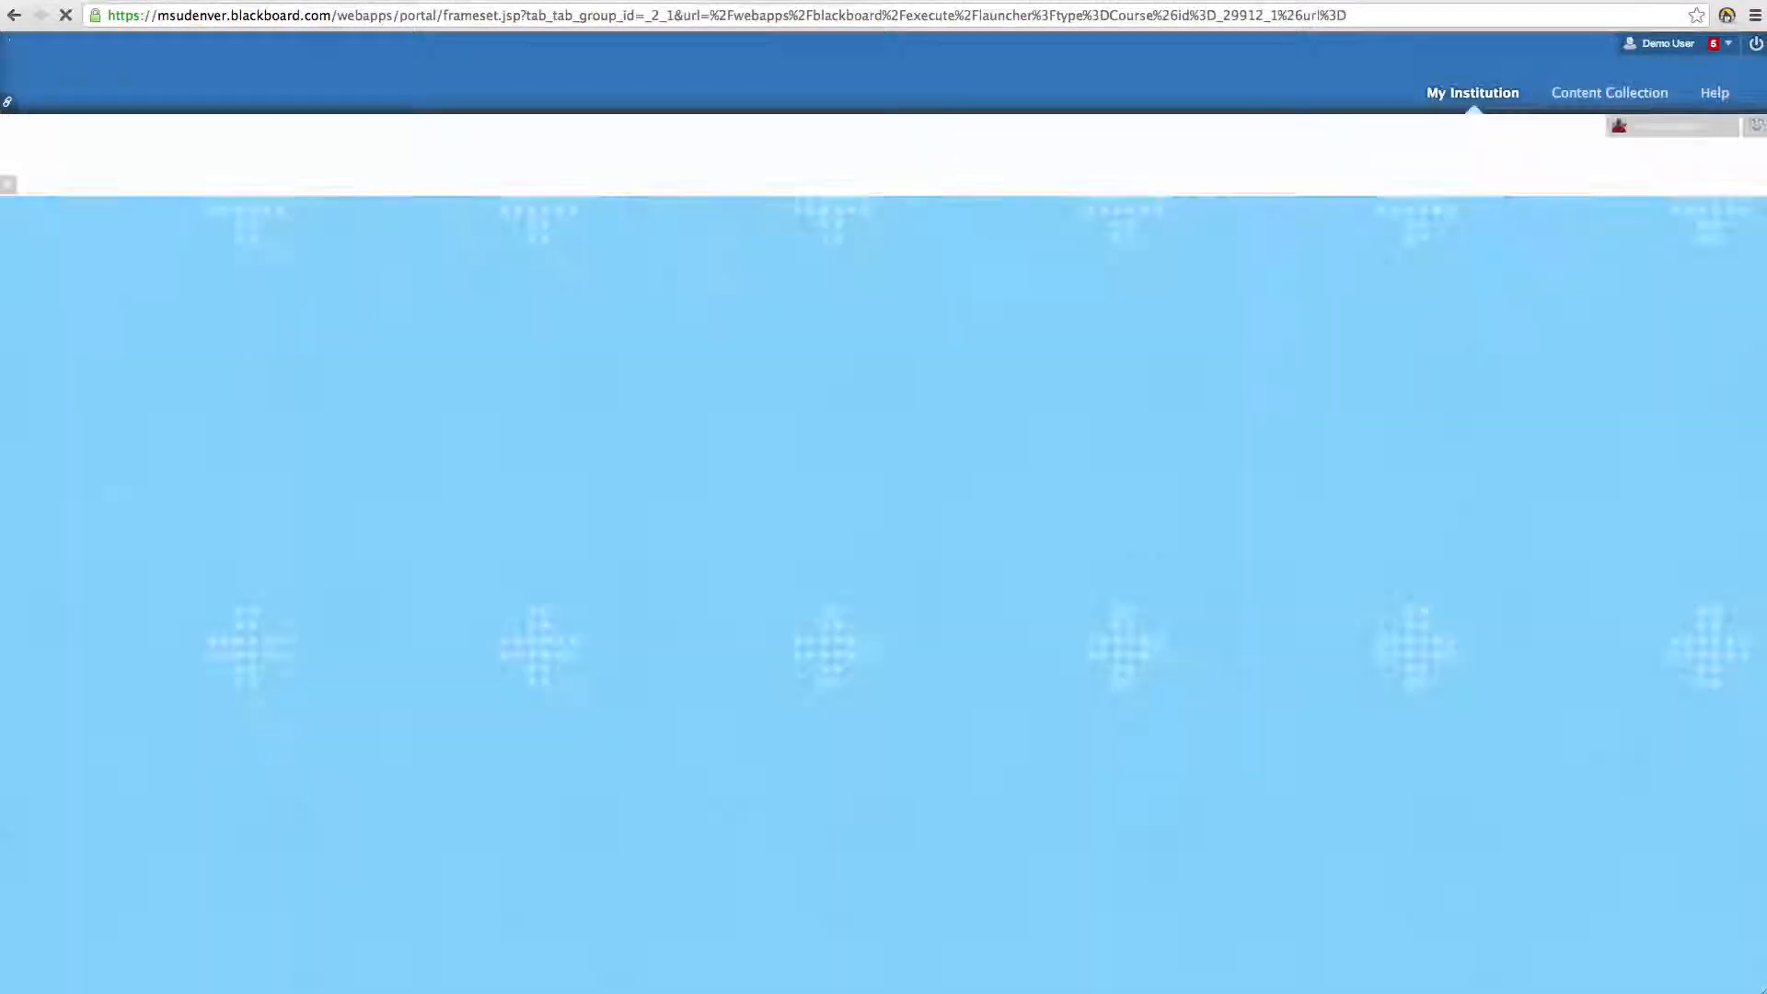